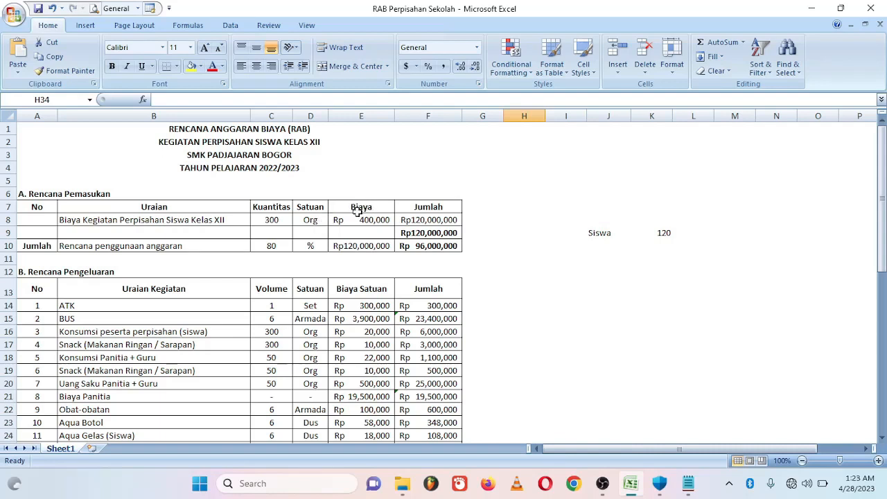
# - Inspect row 8 of the existing budget workbook: the E8 cost, the F8 total formula and the C8 quantity
pyautogui.click(351, 222)
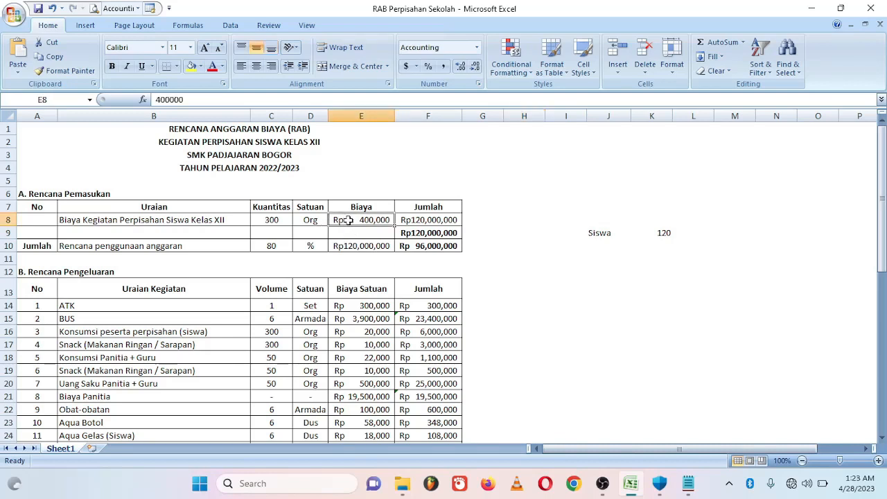
pyautogui.click(424, 221)
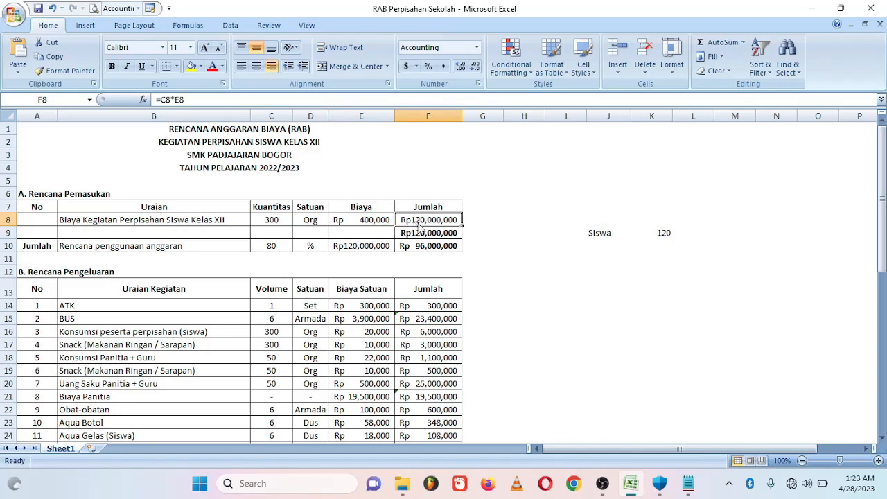
pyautogui.press('Left')
pyautogui.press('Left')
pyautogui.press('Left')
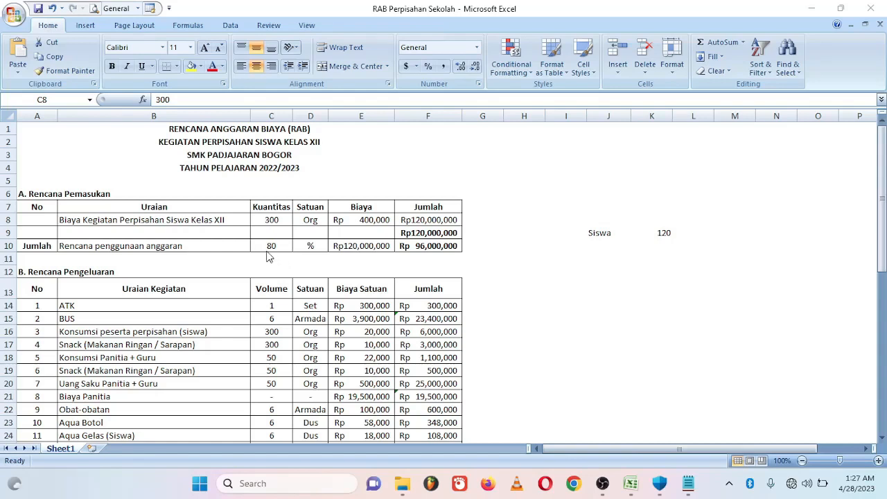
pyautogui.click(417, 268)
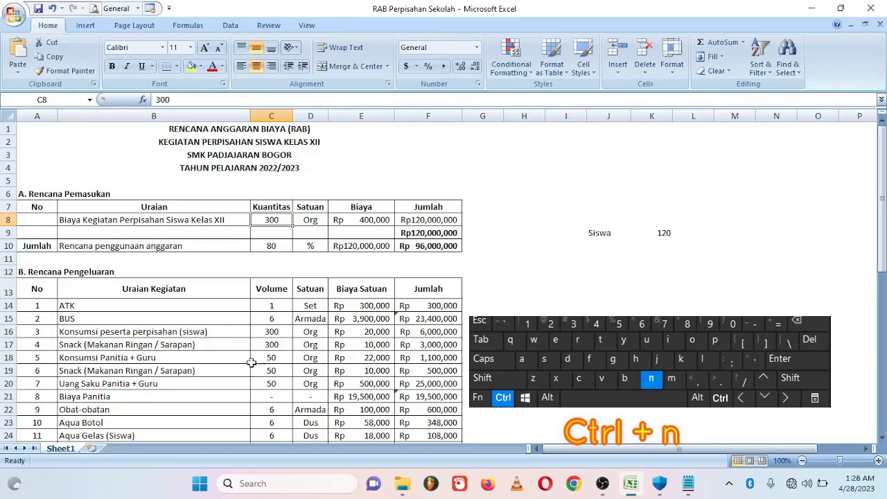
# - In a new workbook, type RENCANA ANGGARAN BIAYA, KEGIATAN PERPISAHAN KELAS XII, SMK PADJAJARAN BOGOR, TAHUN PELAJARAN 2022/2023 into A1–A4
pyautogui.hotkey('ctrl', 'n')
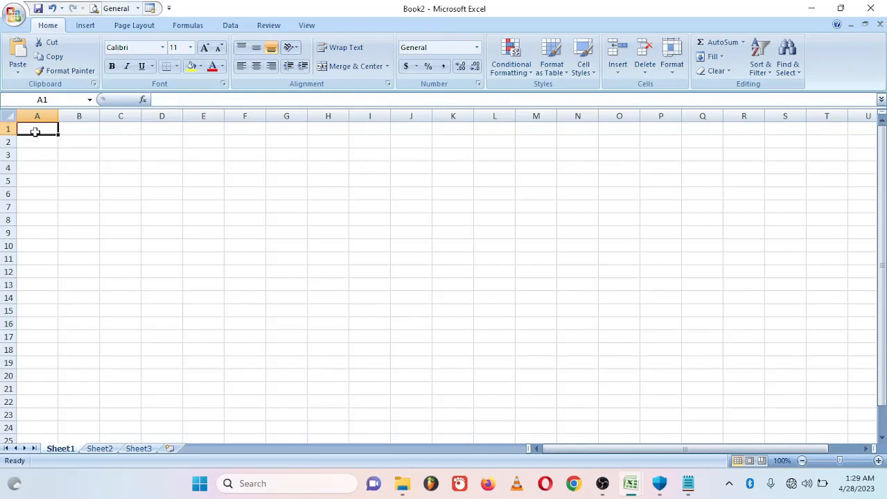
pyautogui.write('RENCANA ANGGARA')
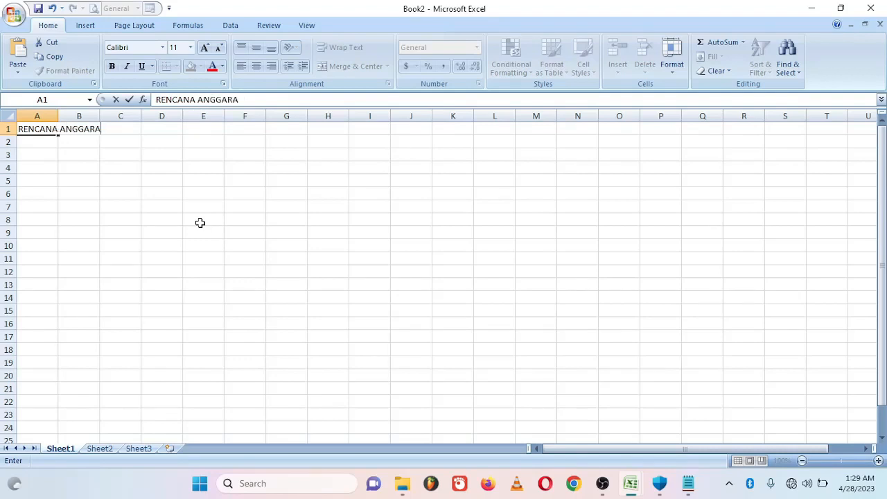
pyautogui.write('N BIAYA')
pyautogui.press('Return')
pyautogui.write('KEGIA')
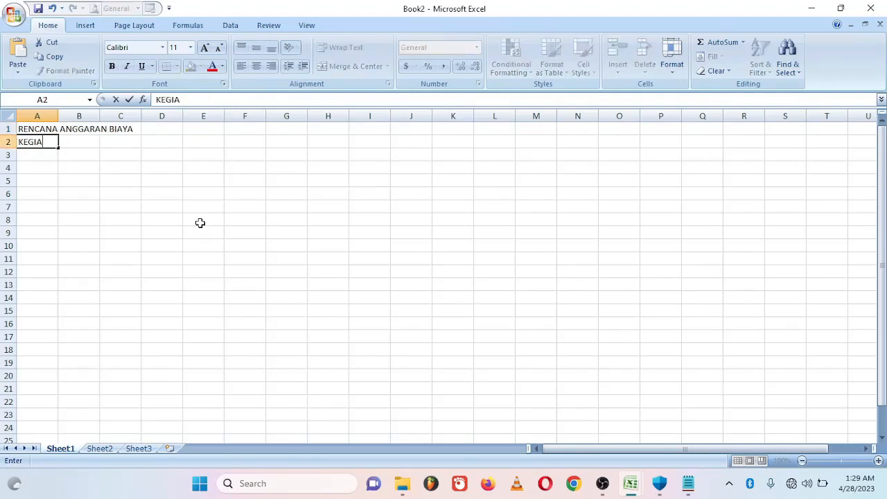
pyautogui.write('TAN PERPISAHAN KELAS')
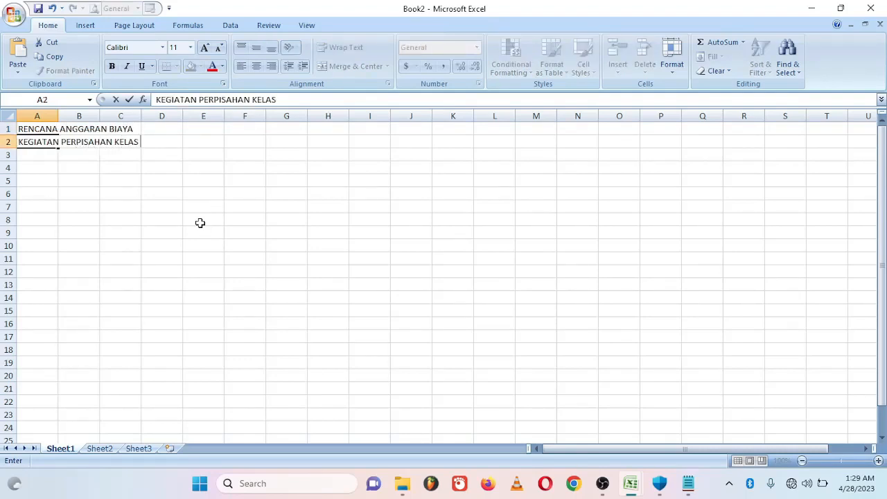
pyautogui.write(' XII')
pyautogui.press('Return')
pyautogui.write('SMK PAD')
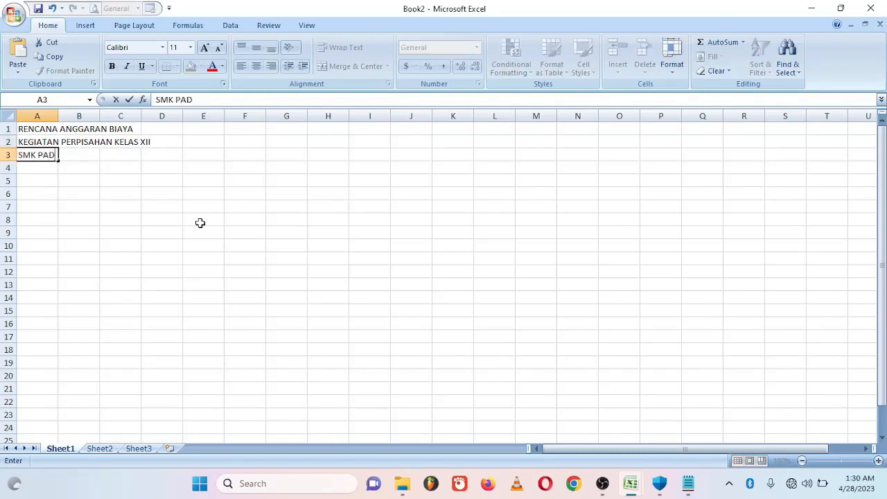
pyautogui.write('JAJARAN BOGOR')
pyautogui.press('Return')
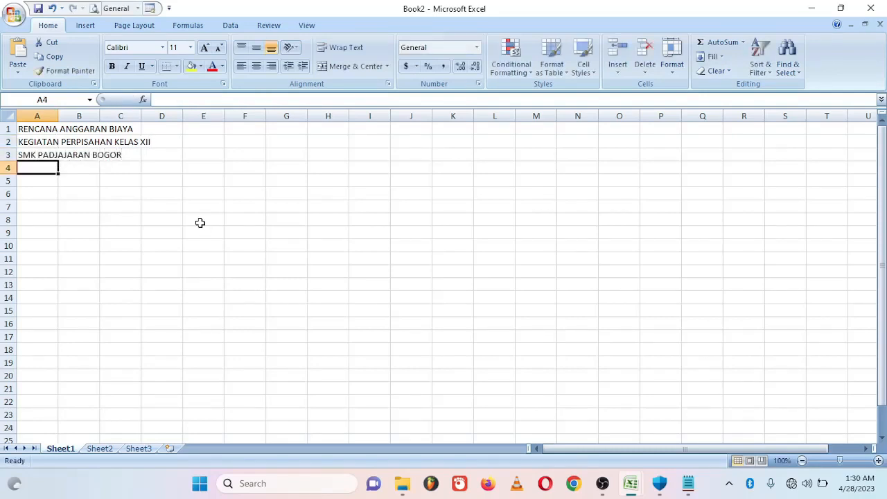
pyautogui.write('TAHUN PELAJARAN 2')
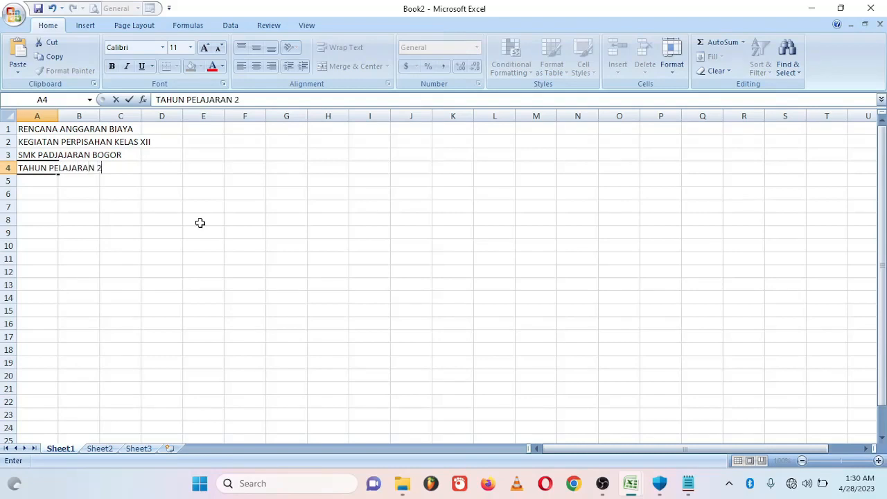
pyautogui.write('022/2023')
pyautogui.press('Return')
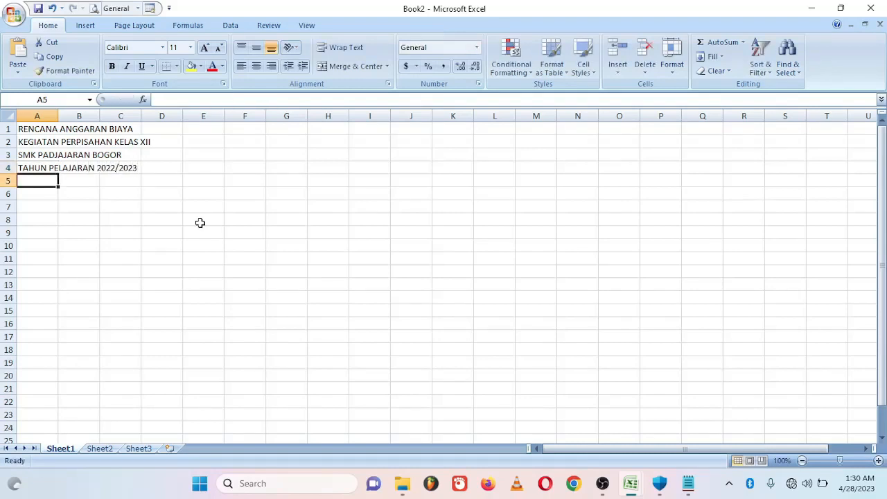
pyautogui.press('Return')
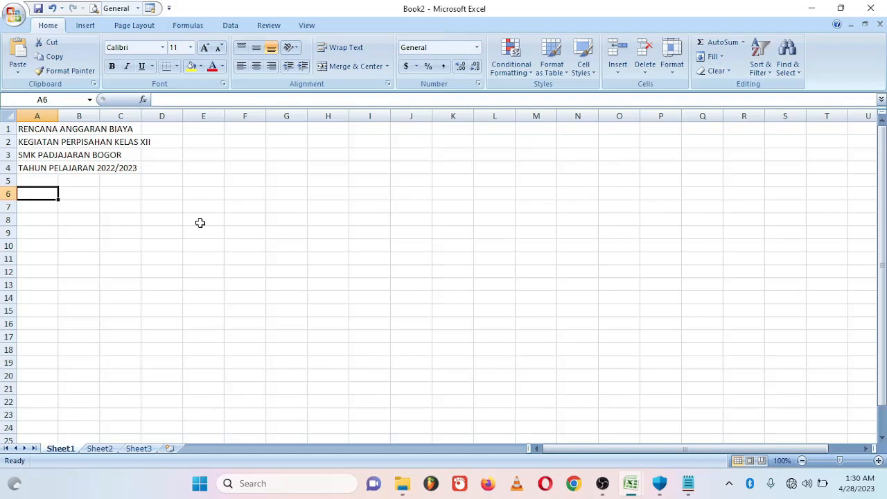
# - Enter the section heading A. RENCANA PEMASUKAN
pyautogui.write('A. RENCANA')
pyautogui.write('PEMASUKAN')
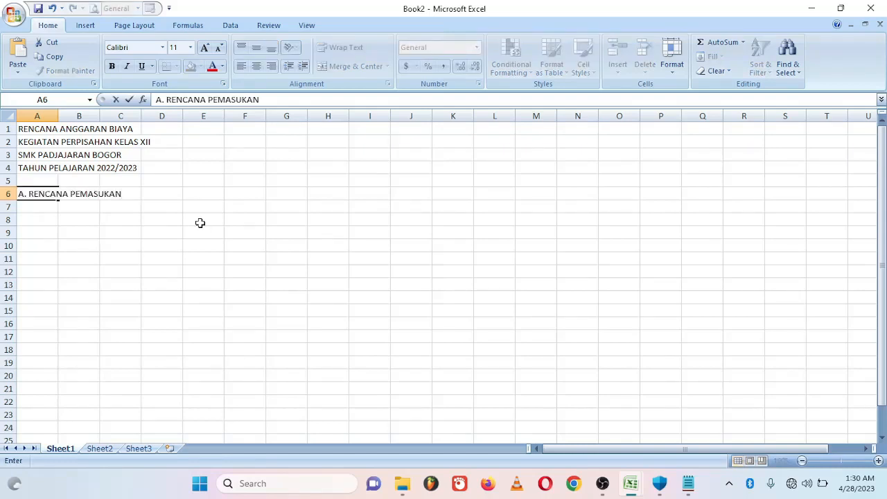
pyautogui.press('Return')
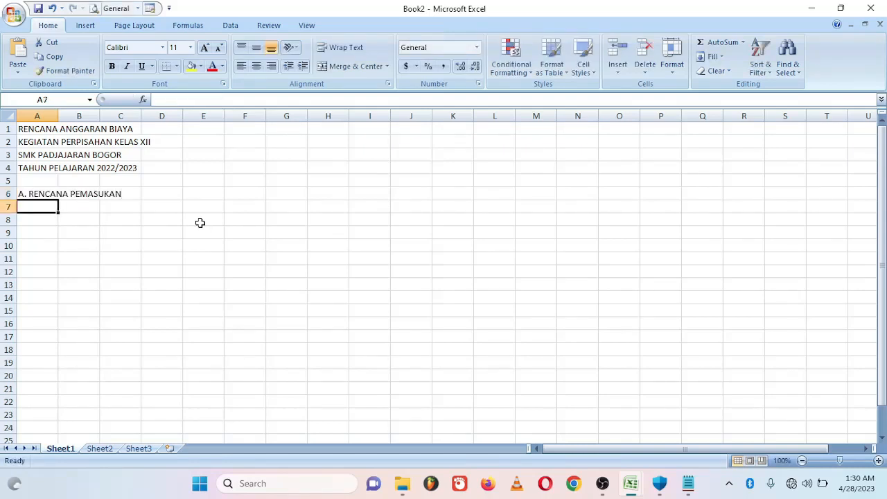
# - Enter the column headers NO, URAIAN, KUANTITAS, SATUAN, BIAYA, JUMLAH across the header row
pyautogui.write('NO')
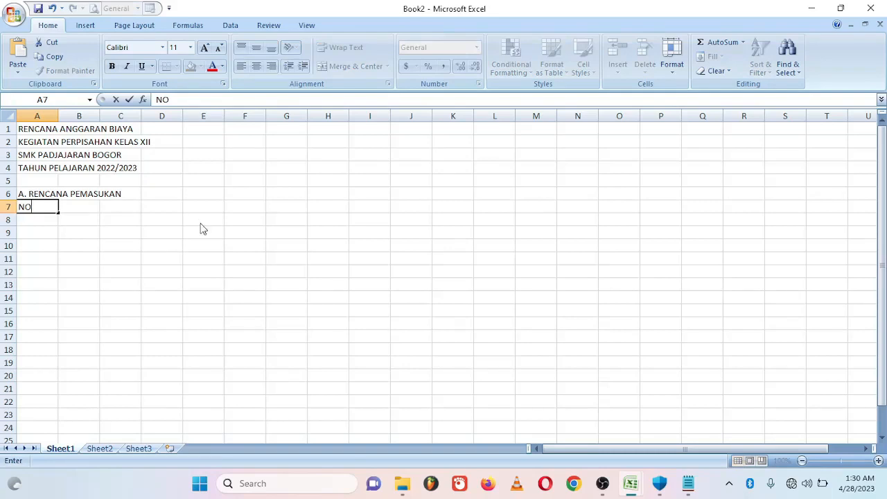
pyautogui.press('Tab')
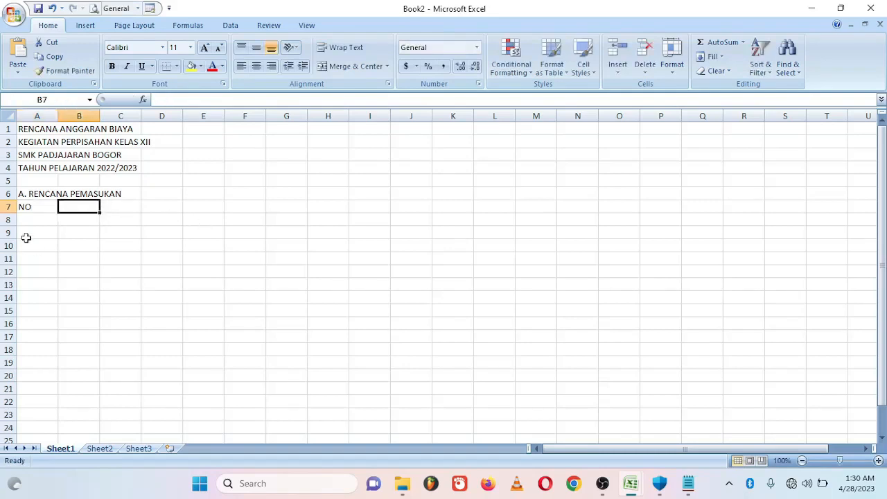
pyautogui.write('URAIAN')
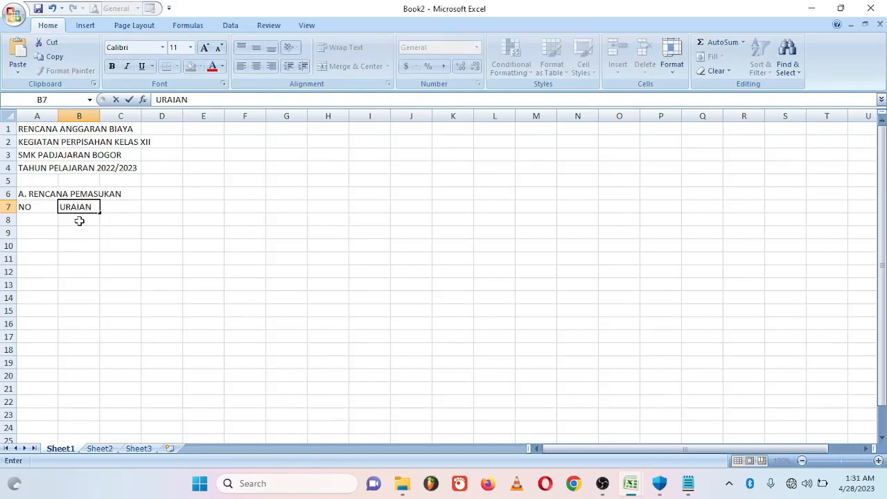
pyautogui.press('Tab')
pyautogui.write('KUANTITAS')
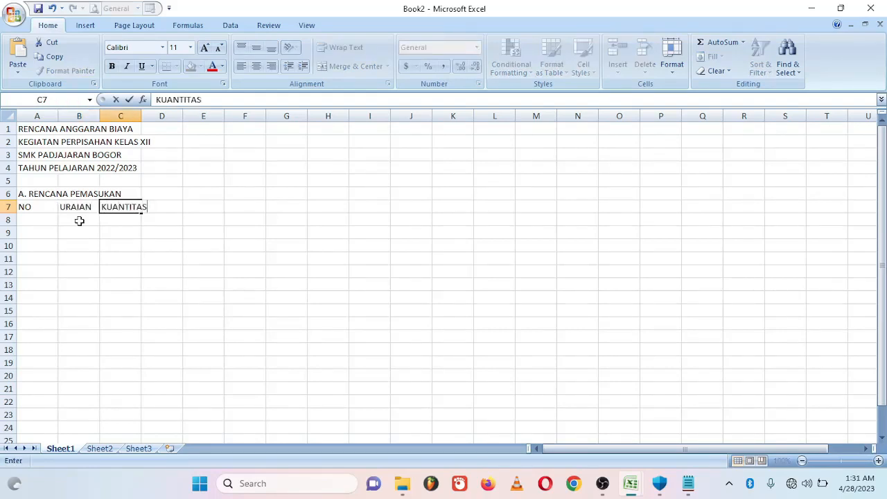
pyautogui.press('Tab')
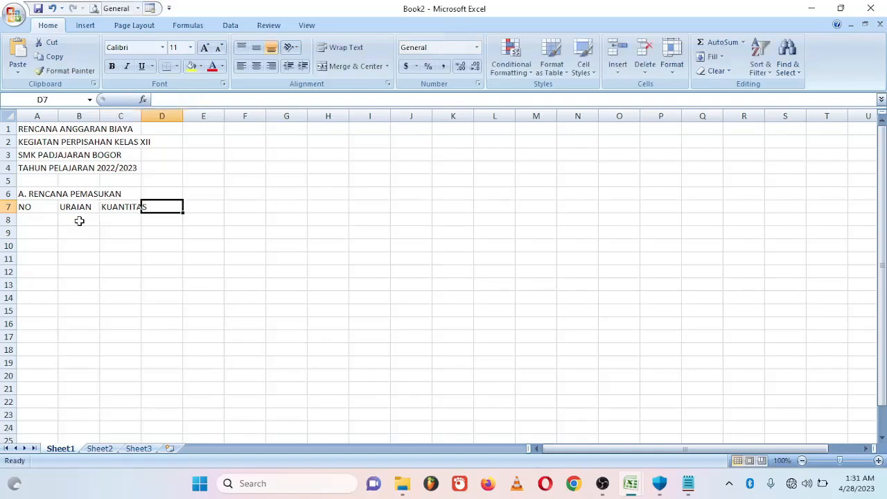
pyautogui.write('SATUAN')
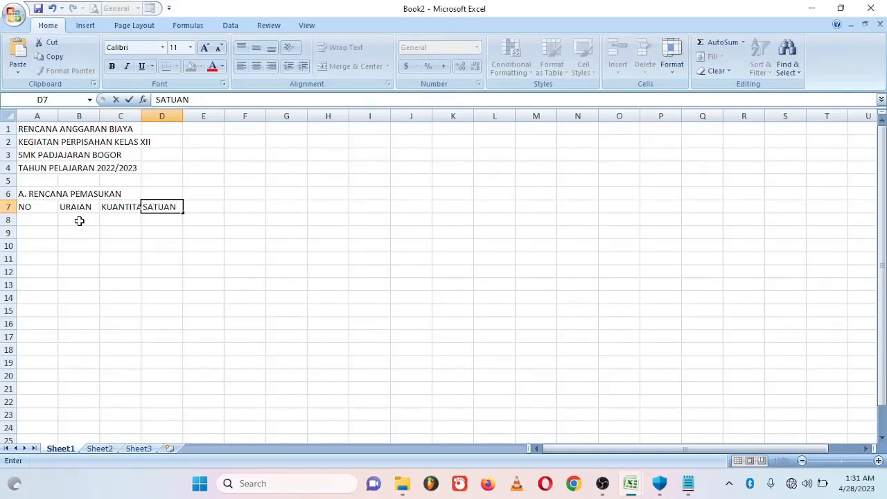
pyautogui.press('Tab')
pyautogui.write('BIAYA')
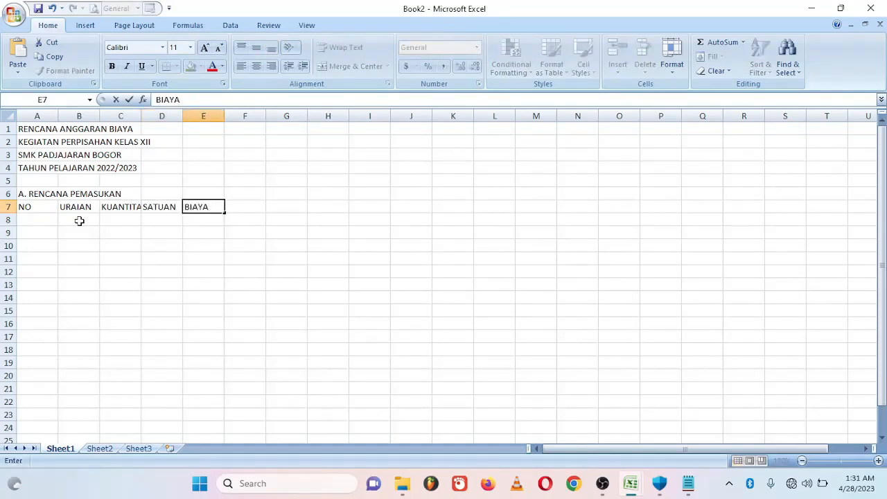
pyautogui.press('Tab')
pyautogui.write('JUMLAH')
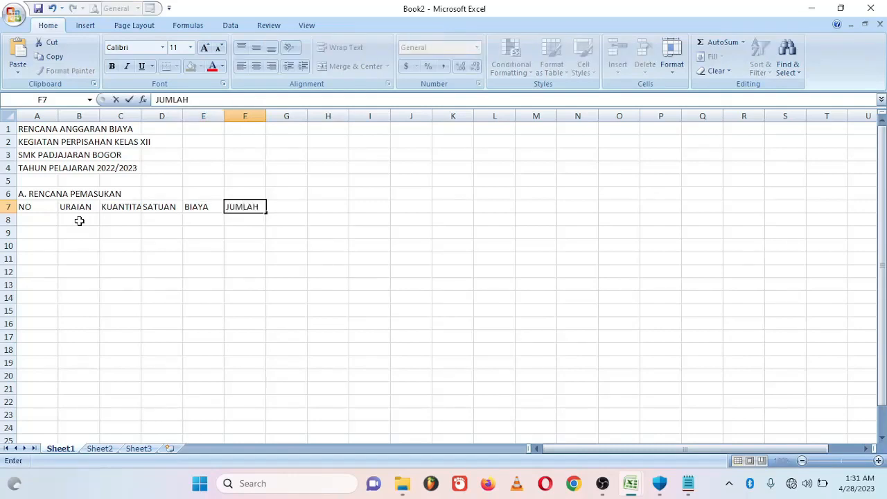
pyautogui.press('Return')
# - Fill row 8 with Biaya Kegiatan Perpisahan Siswa Kelas XII, 300, Org and 400000
pyautogui.click(68, 222)
pyautogui.write('B')
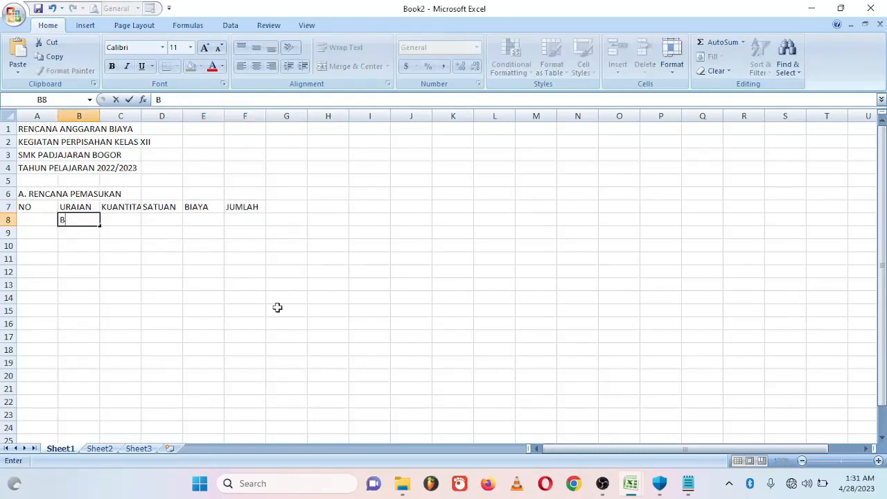
pyautogui.write('iaya Kegiatan Perpisahan Siswa Kelas XII')
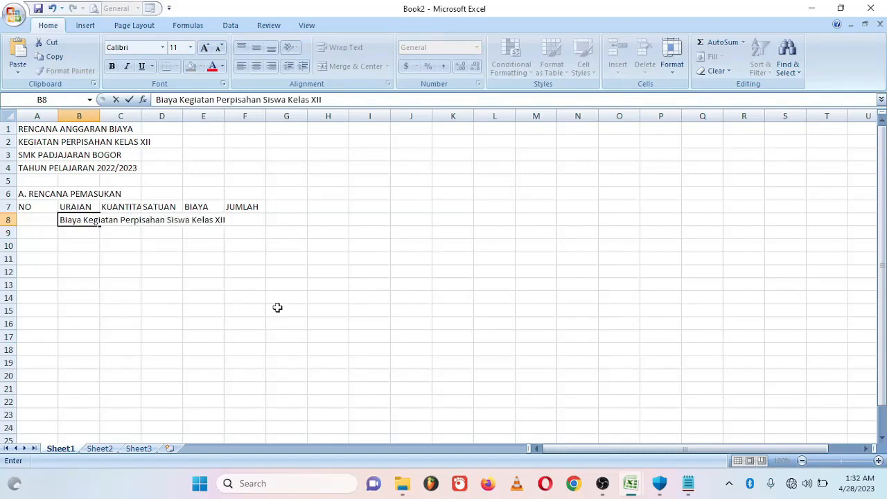
pyautogui.press('Tab')
pyautogui.write('300')
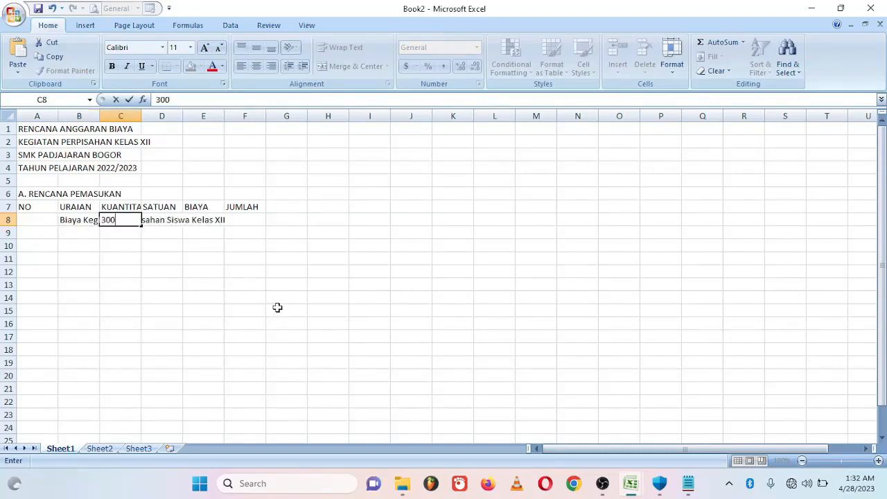
pyautogui.press('Tab')
pyautogui.write('Org')
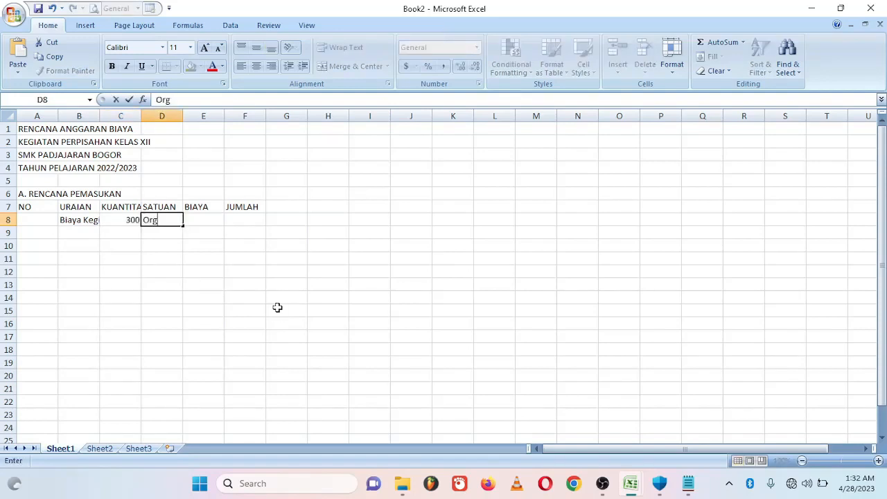
pyautogui.press('Tab')
pyautogui.write('4000')
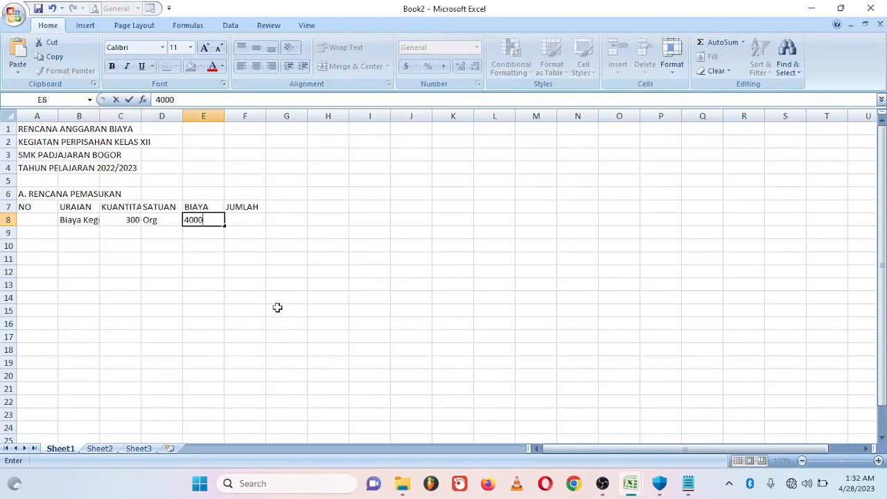
pyautogui.press('Return')
pyautogui.press('Return')
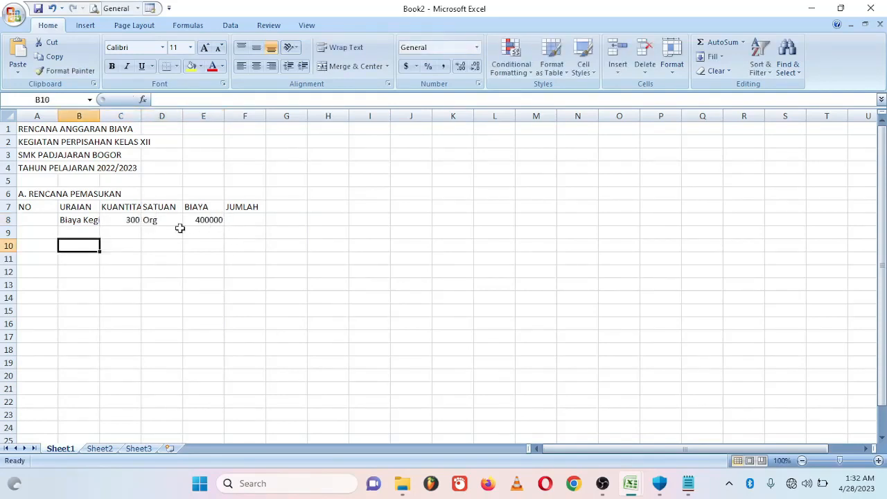
pyautogui.click(92, 222)
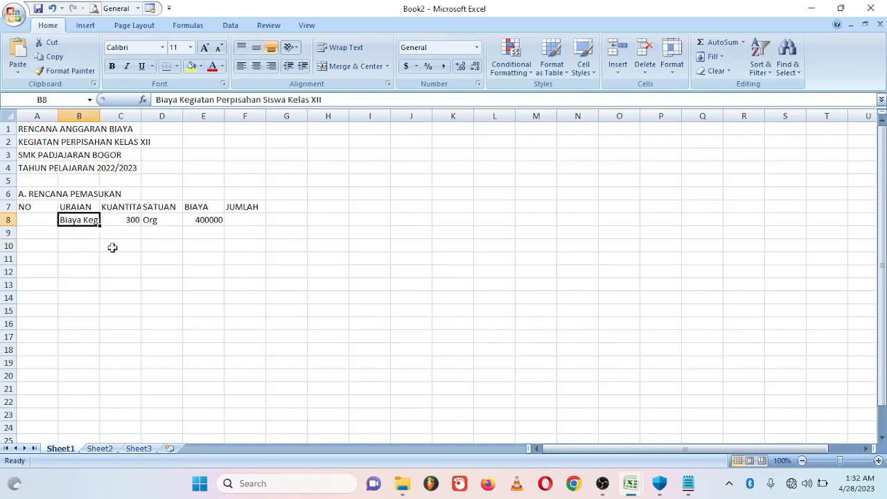
pyautogui.press('Right')
# - Widen column B for the long description and AutoFit column C to the KUANTITAS heading
pyautogui.click(83, 220)
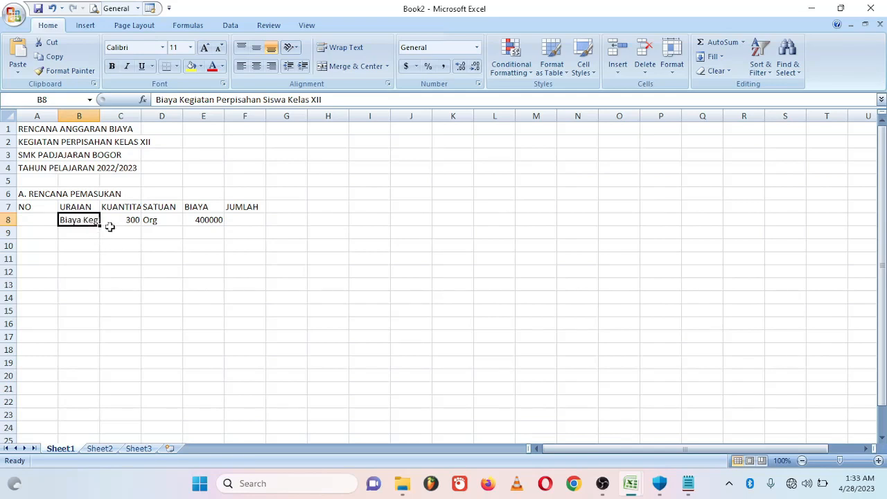
pyautogui.click(100, 116)
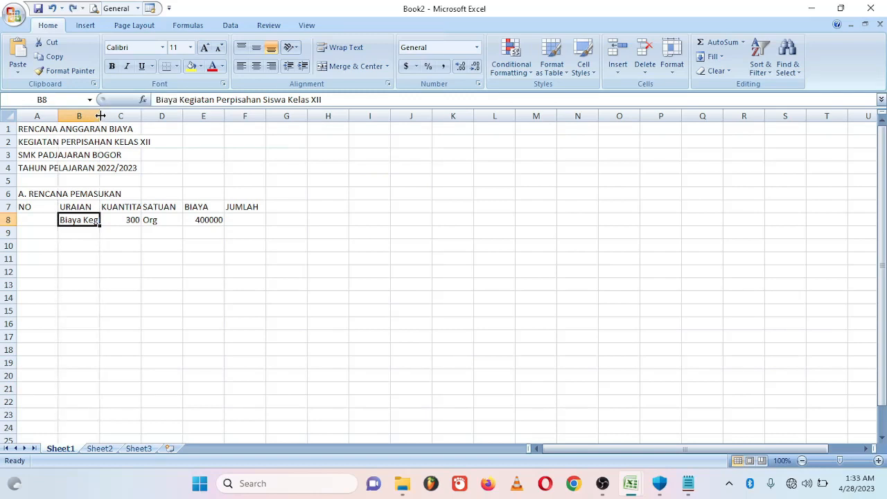
pyautogui.moveTo(101, 116); pyautogui.dragTo(250, 116)
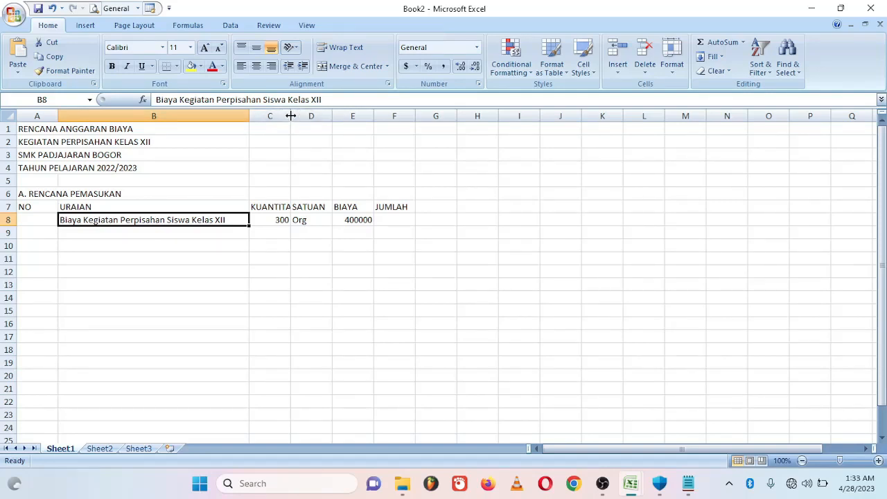
pyautogui.moveTo(291, 116); pyautogui.dragTo(300, 116)
pyautogui.hotkey('ctrl', 'z')
pyautogui.doubleClick(292, 116)
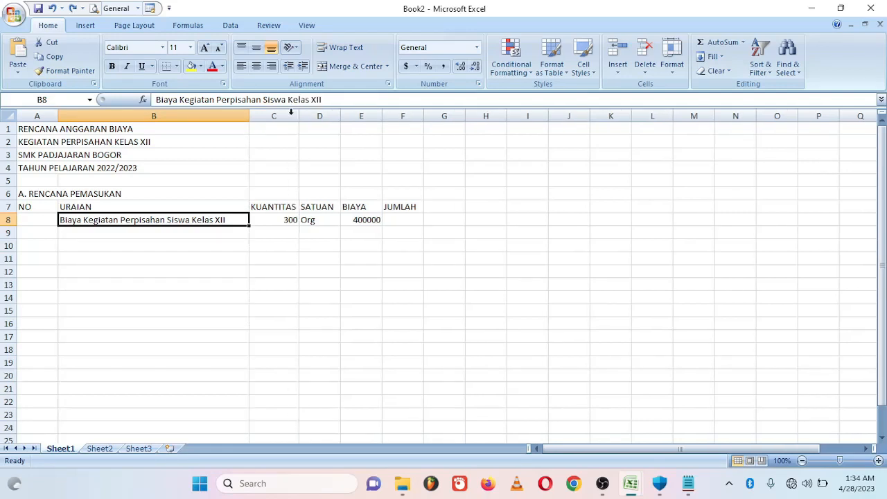
# - Enter =C8*E8 in F8 so JUMLAH shows 120000000
pyautogui.click(393, 219)
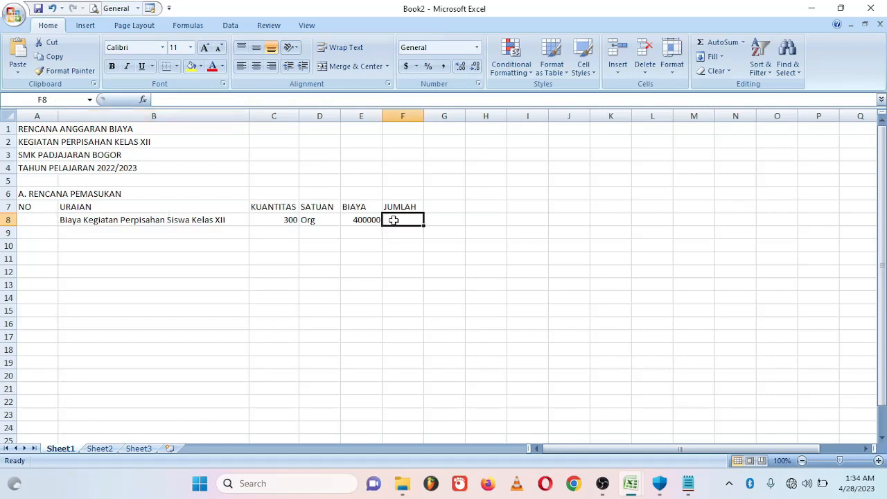
pyautogui.write('=')
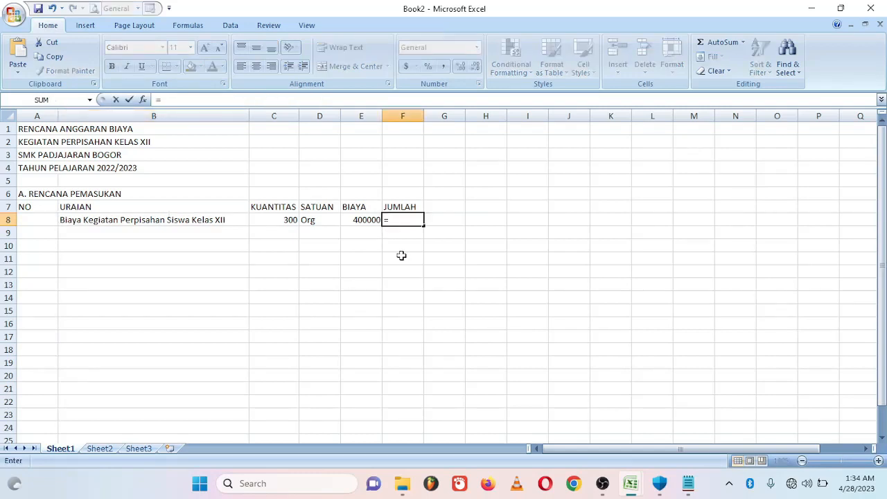
pyautogui.click(276, 220)
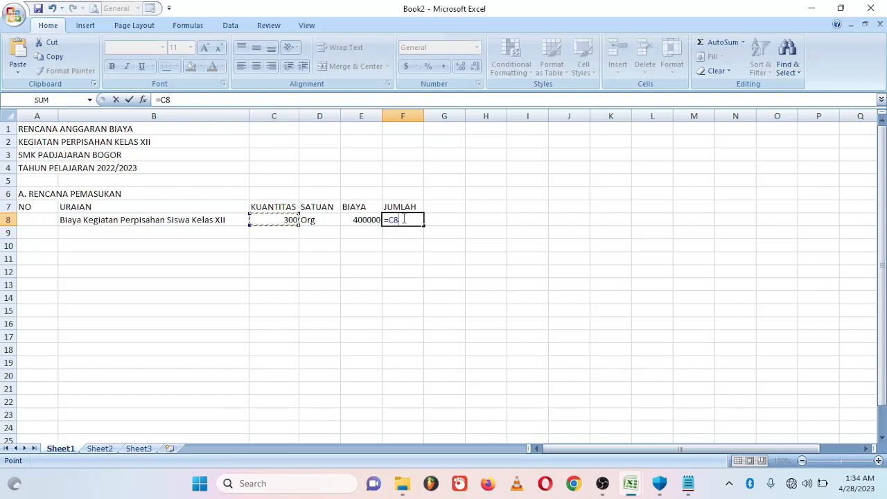
pyautogui.write('*')
pyautogui.click(353, 220)
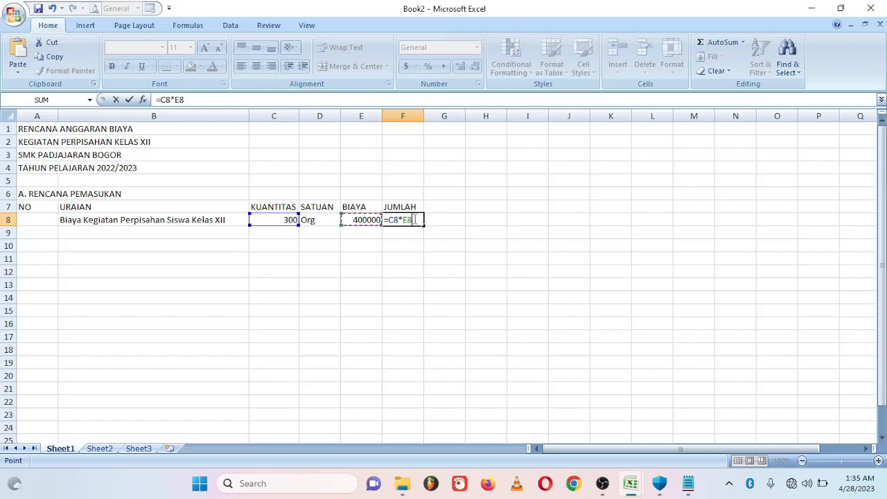
pyautogui.press('Return')
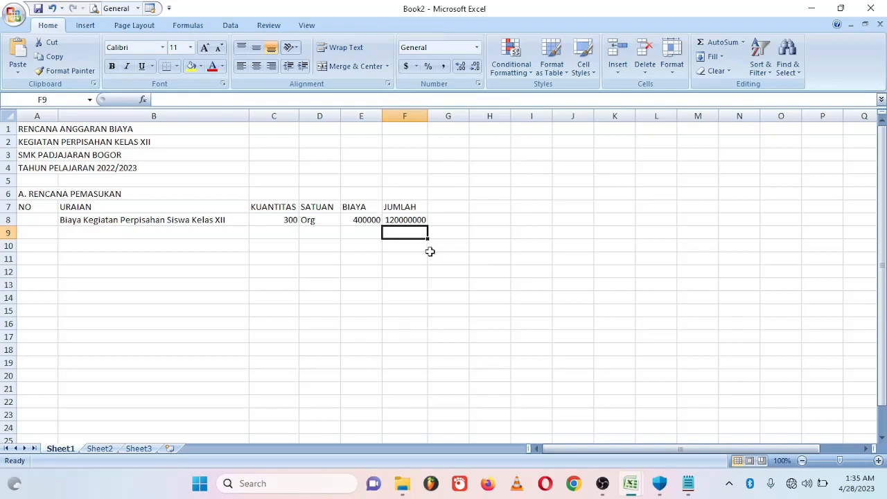
# - Select the BIAYA and JUMLAH cells from E8 down to F29
pyautogui.click(356, 219)
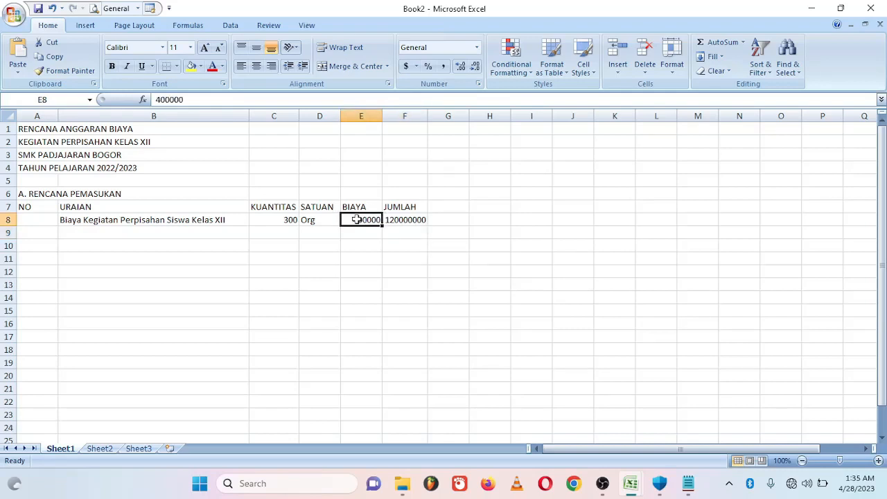
pyautogui.moveTo(357, 219); pyautogui.dragTo(398, 389)
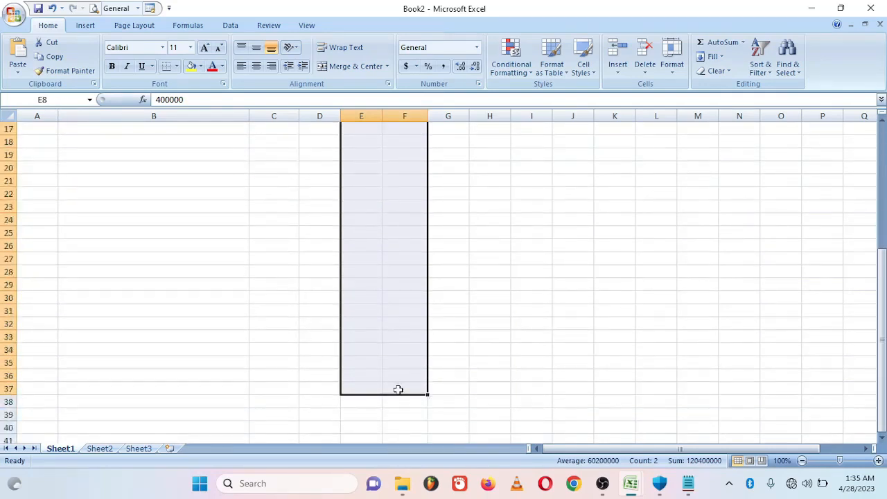
pyautogui.moveTo(882, 326); pyautogui.dragTo(882, 200)
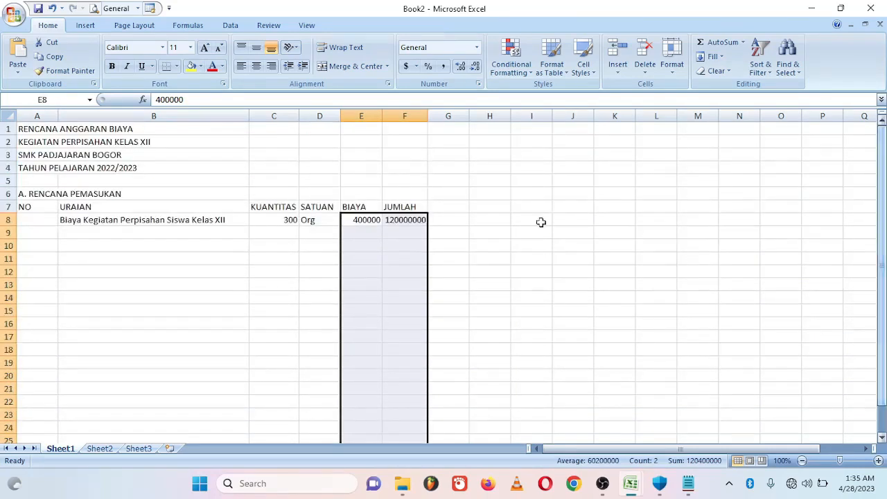
# - Apply Accounting format with 0 decimals and the Rp Indonesian (Indonesia) symbol
pyautogui.click(479, 84)
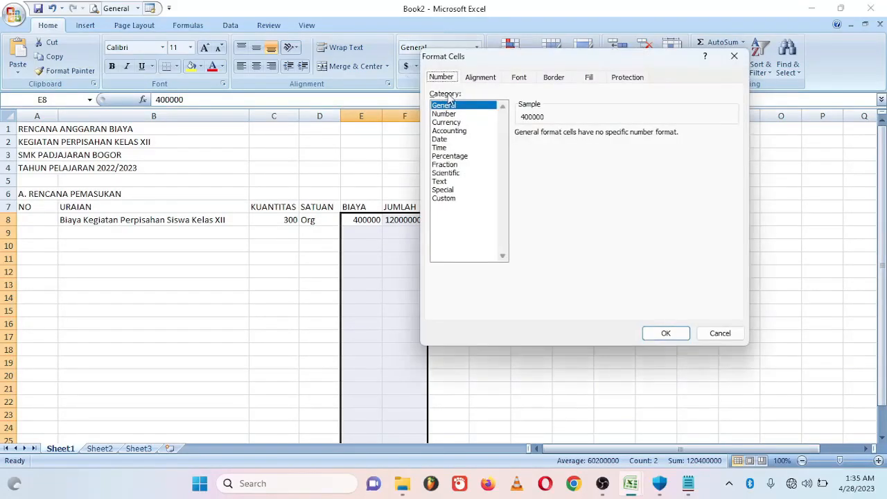
pyautogui.click(464, 131)
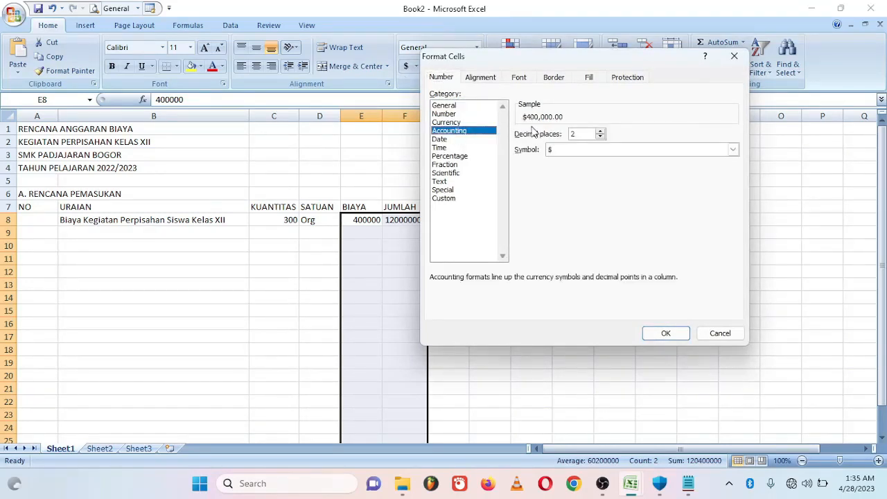
pyautogui.click(601, 137)
pyautogui.click(600, 137)
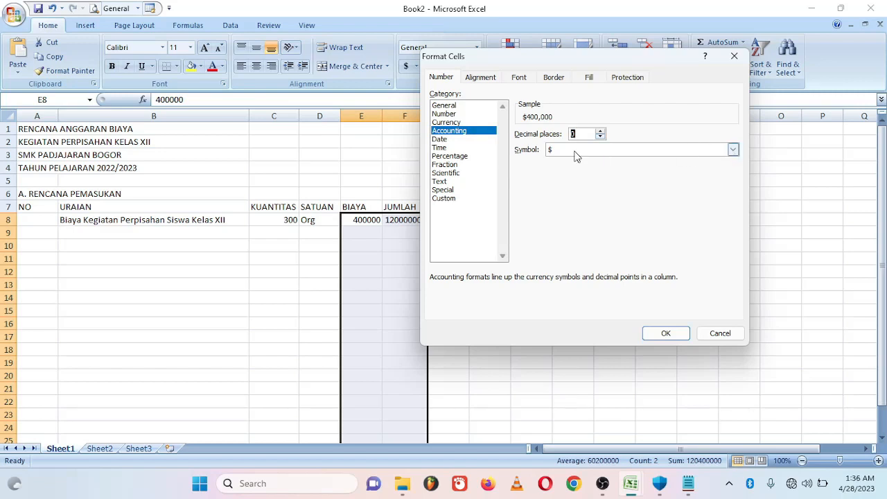
pyautogui.click(733, 151)
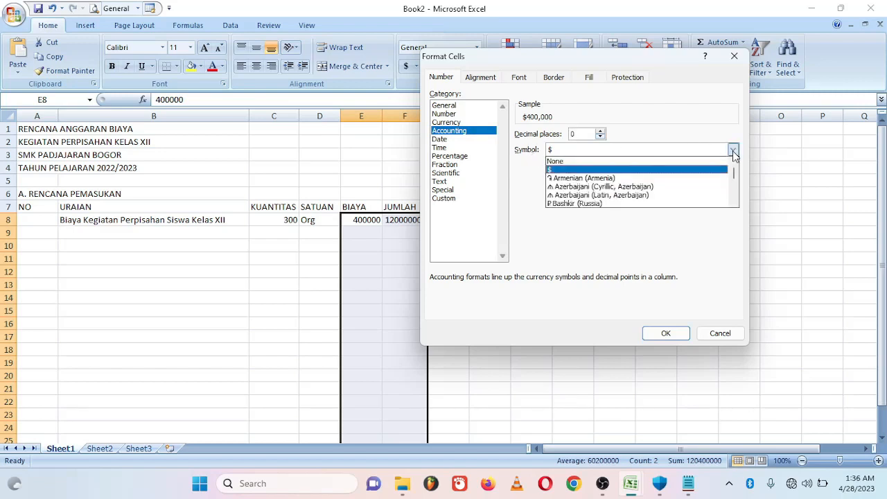
pyautogui.moveTo(735, 178); pyautogui.dragTo(734, 185)
pyautogui.click(734, 202)
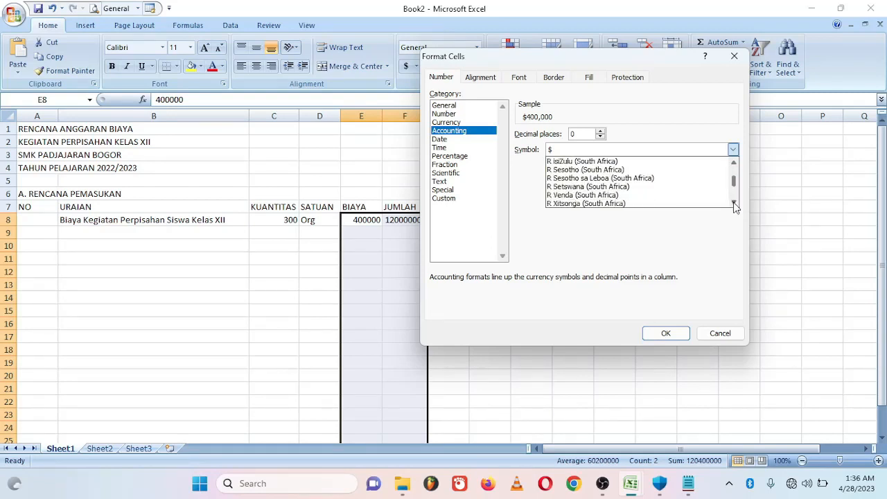
pyautogui.click(734, 203)
pyautogui.click(735, 203)
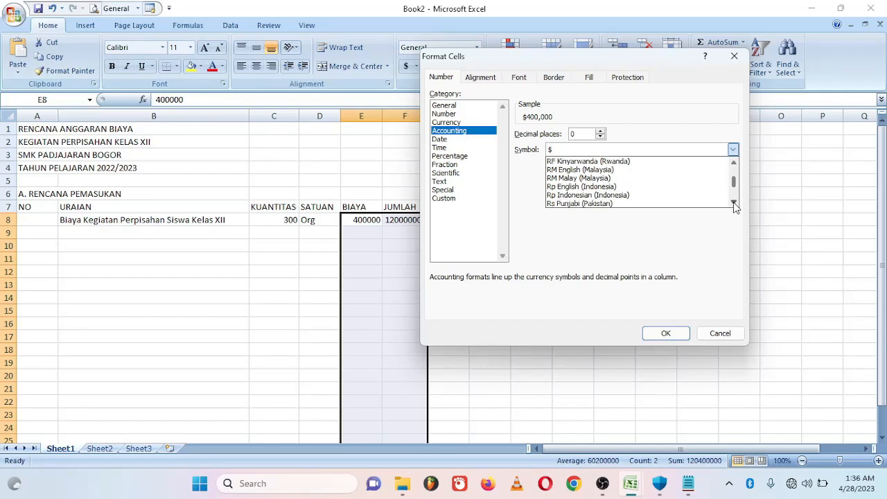
pyautogui.click(570, 196)
pyautogui.click(667, 334)
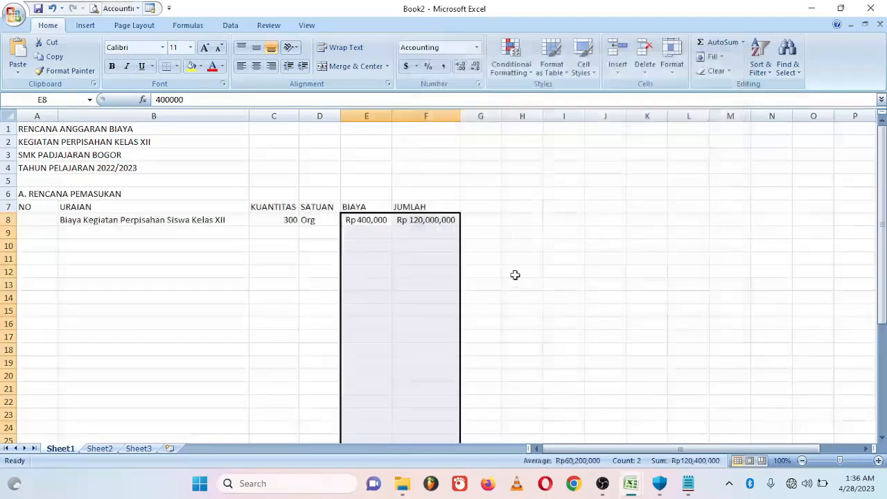
# - Enter =F8 in F9 so it repeats the Rp 120,000,000 total
pyautogui.doubleClick(422, 231)
pyautogui.write('=')
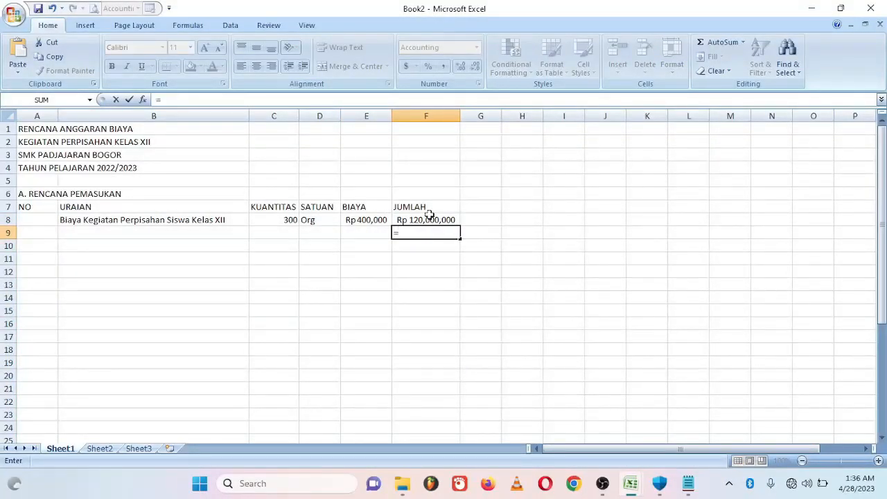
pyautogui.click(430, 219)
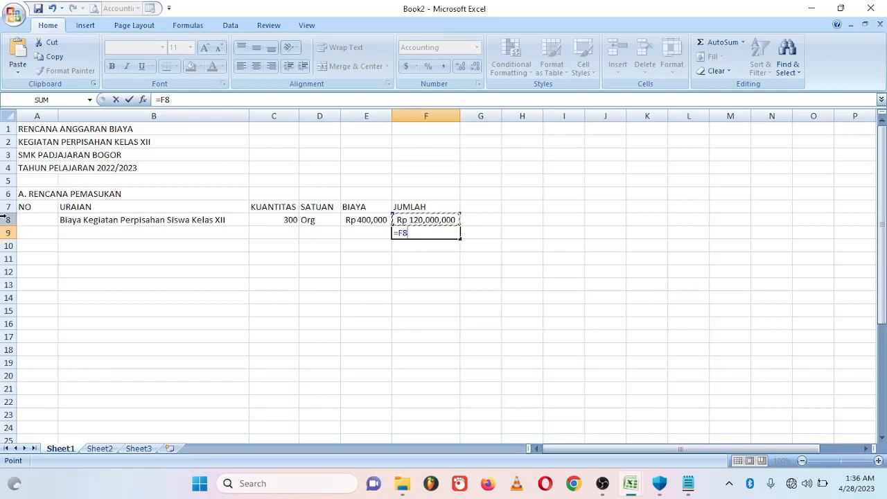
pyautogui.press('Return')
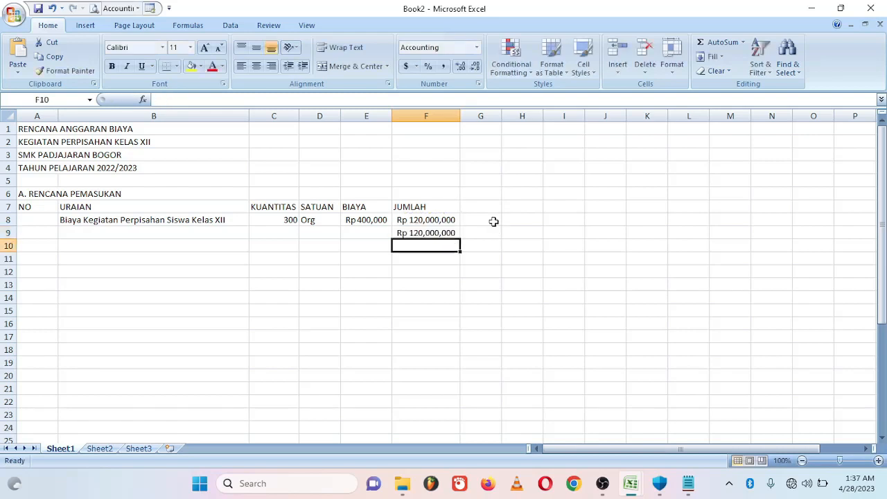
pyautogui.press('Up')
# - Fill row 10 with Rencana Penggunaan Anggaran, 80, %, and E10 referencing the F9 total
pyautogui.click(107, 246)
pyautogui.write('R')
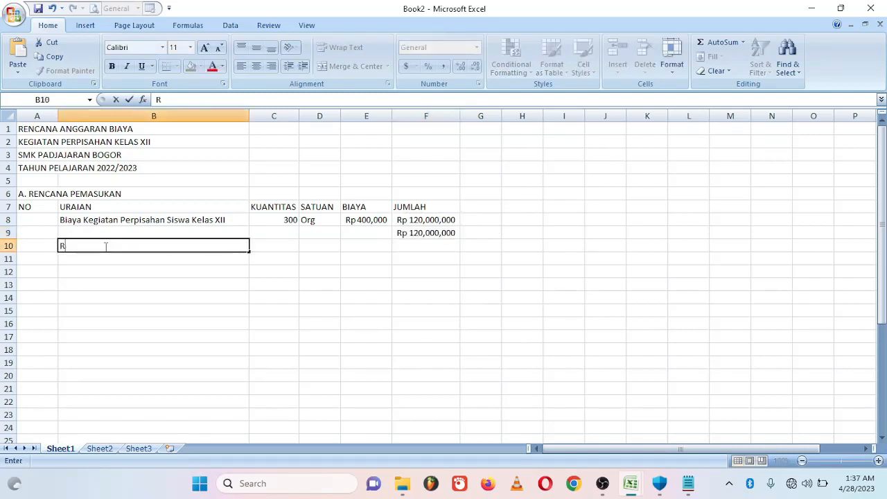
pyautogui.write('encana Penggunaan Anggaran')
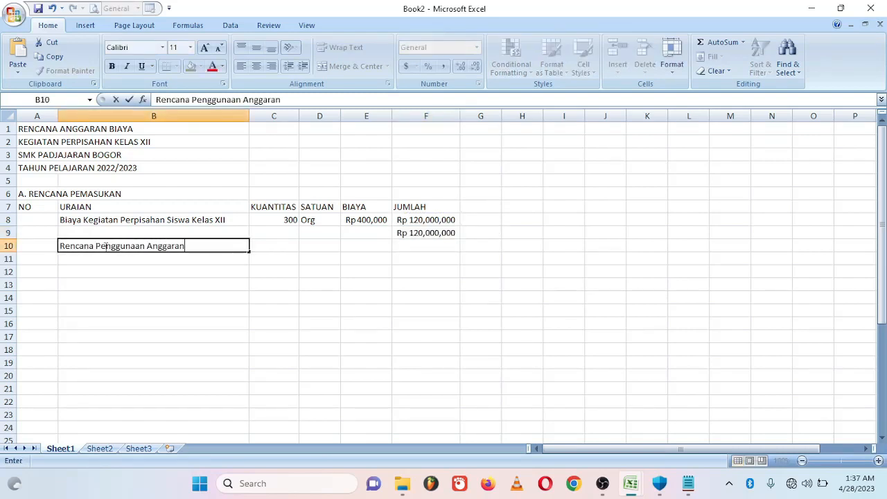
pyautogui.click(242, 246)
pyautogui.press('Tab')
pyautogui.write('80')
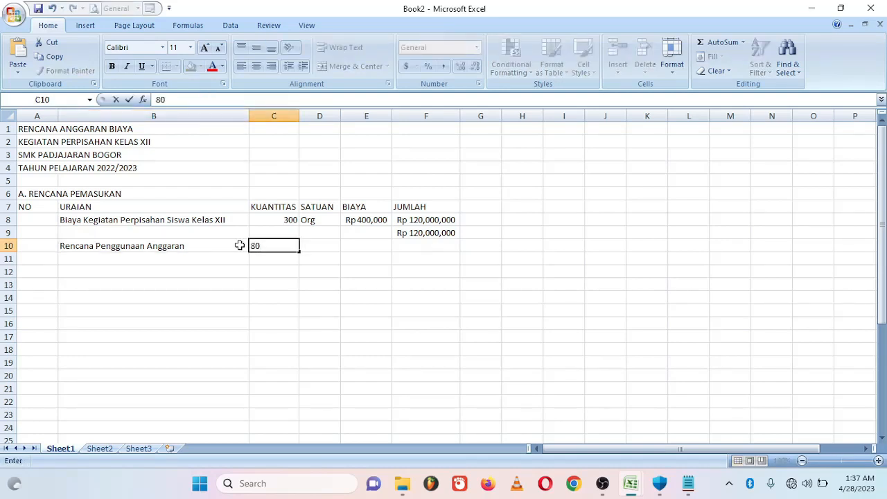
pyautogui.press('Tab')
pyautogui.write('%')
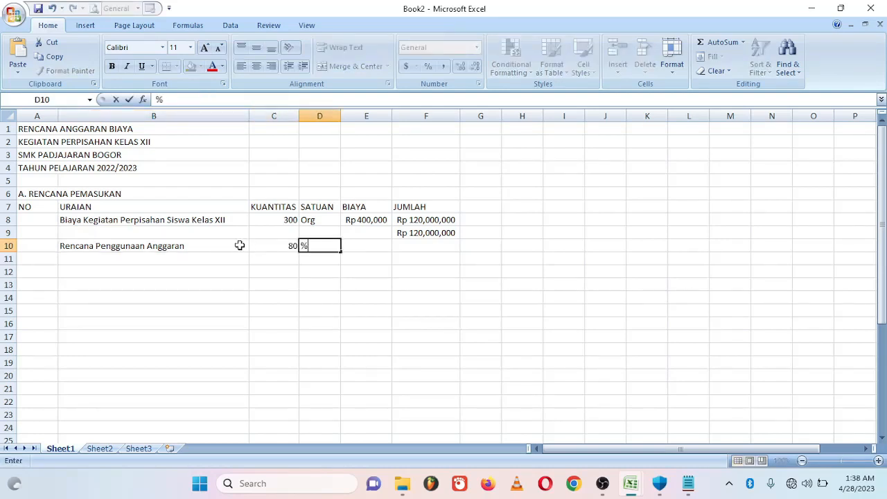
pyautogui.press('Tab')
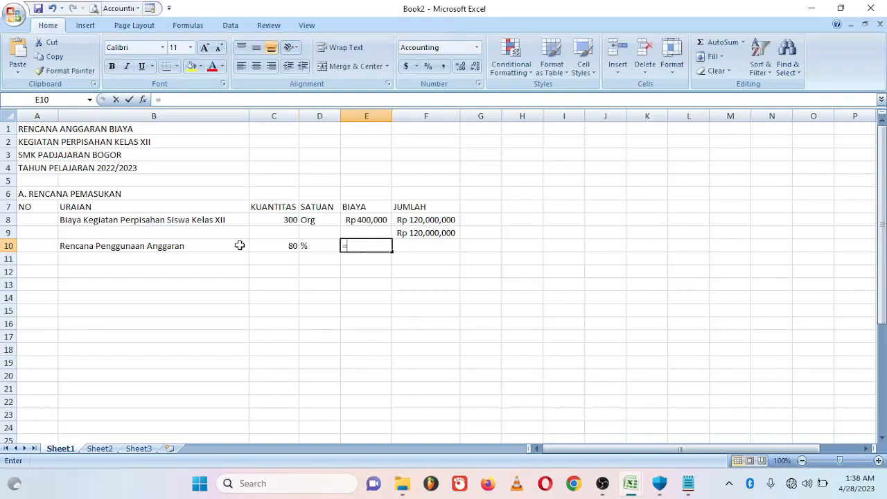
pyautogui.write('=')
pyautogui.click(423, 233)
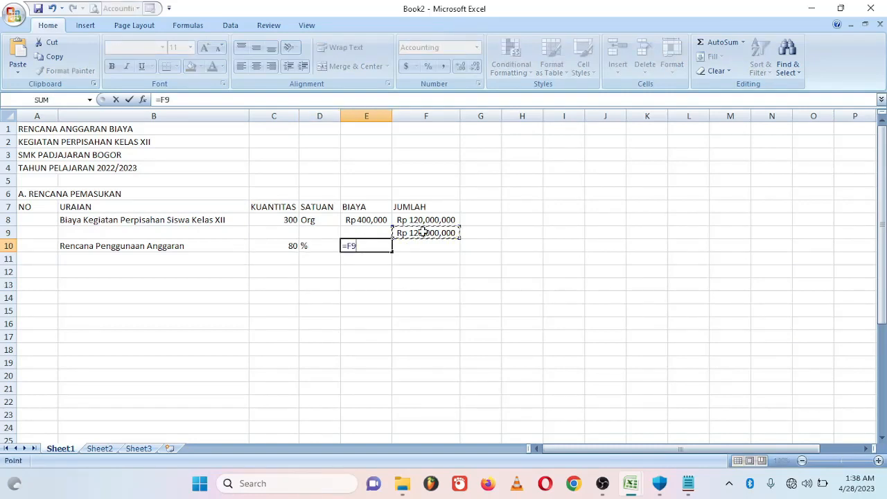
pyautogui.press('Return')
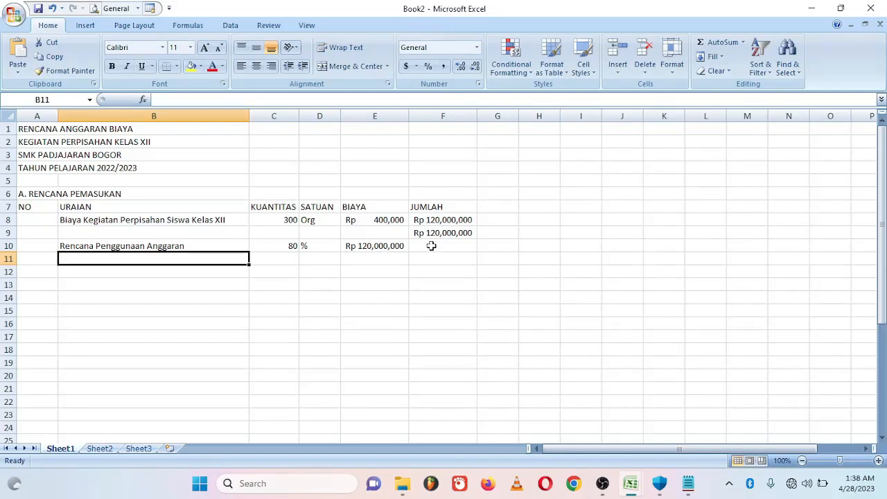
# - Make F10 compute =C10*E10/100, showing Rp 96,000,000
pyautogui.click(431, 245)
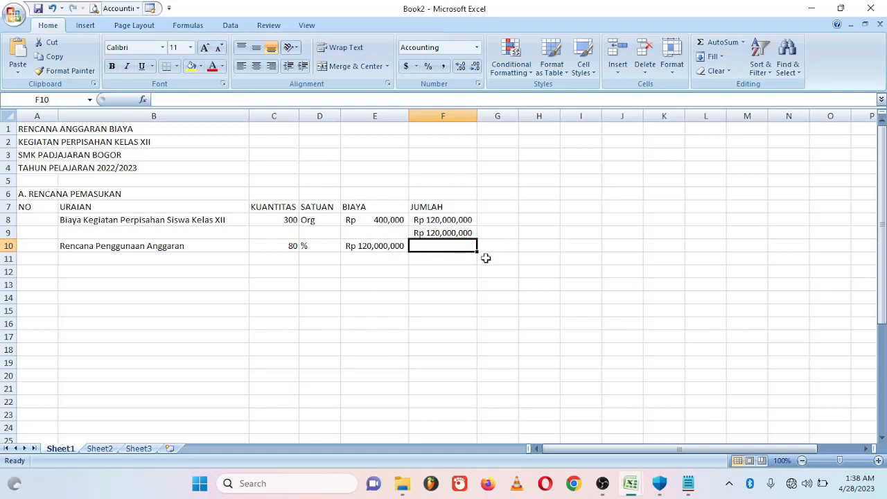
pyautogui.write('=')
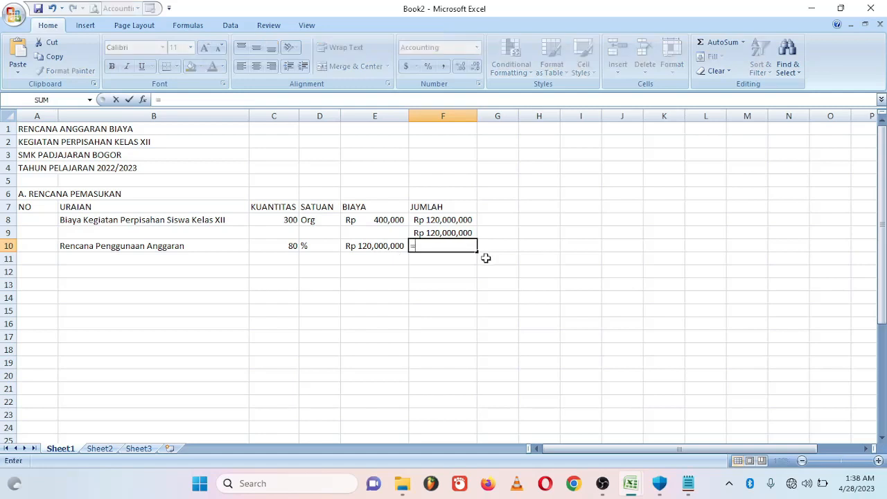
pyautogui.click(273, 246)
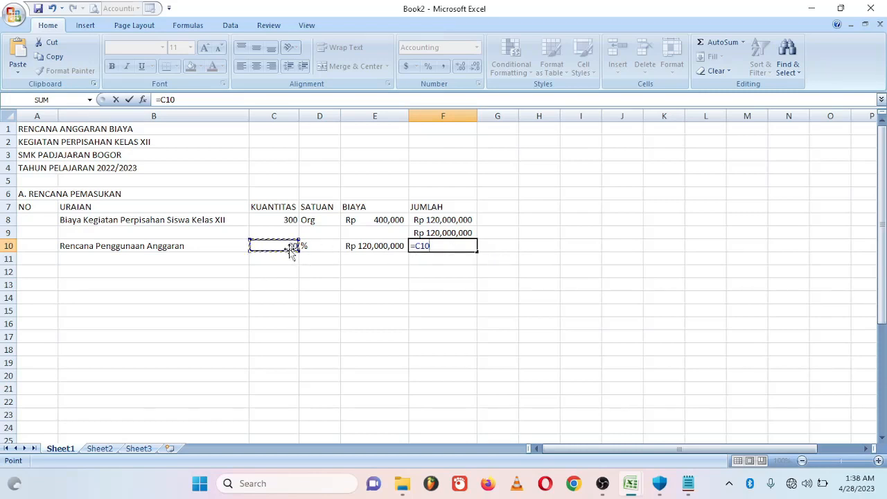
pyautogui.click(273, 115)
pyautogui.click(9, 246)
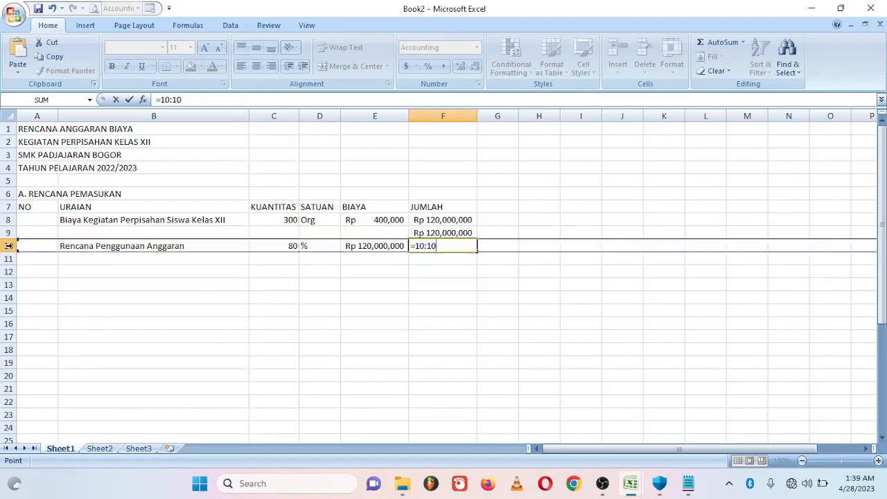
pyautogui.click(283, 244)
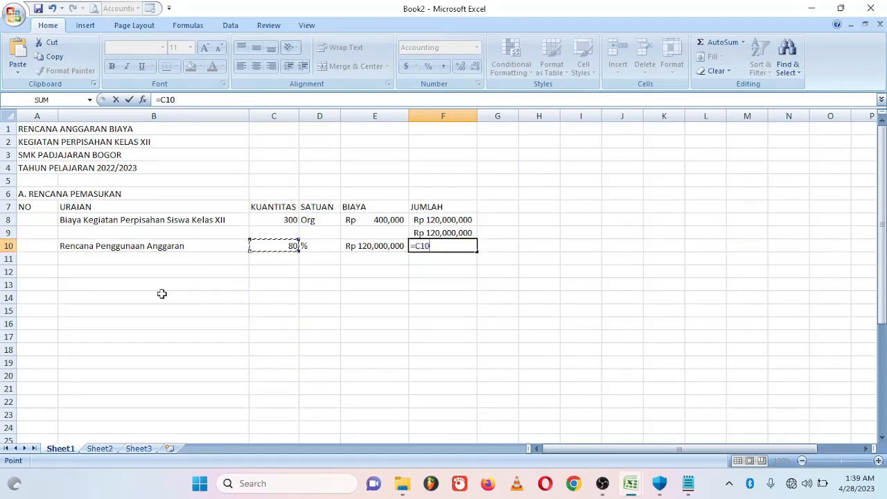
pyautogui.write('*')
pyautogui.click(381, 247)
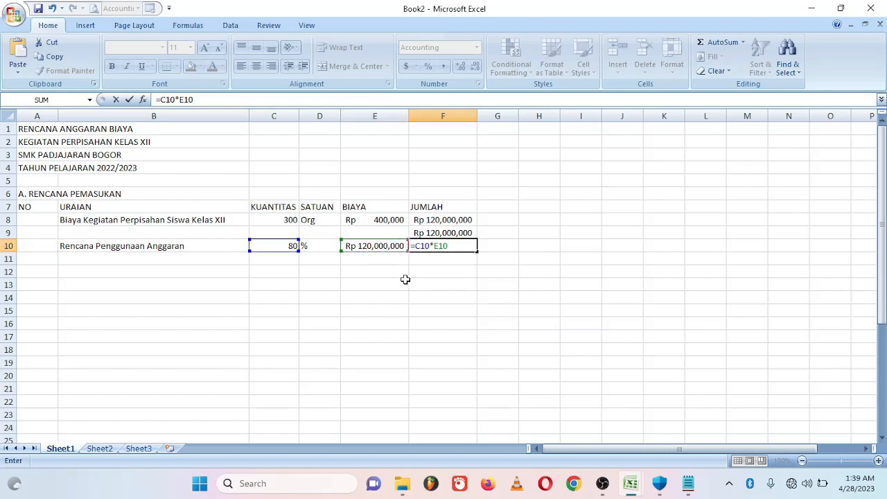
pyautogui.write('/100')
pyautogui.press('Return')
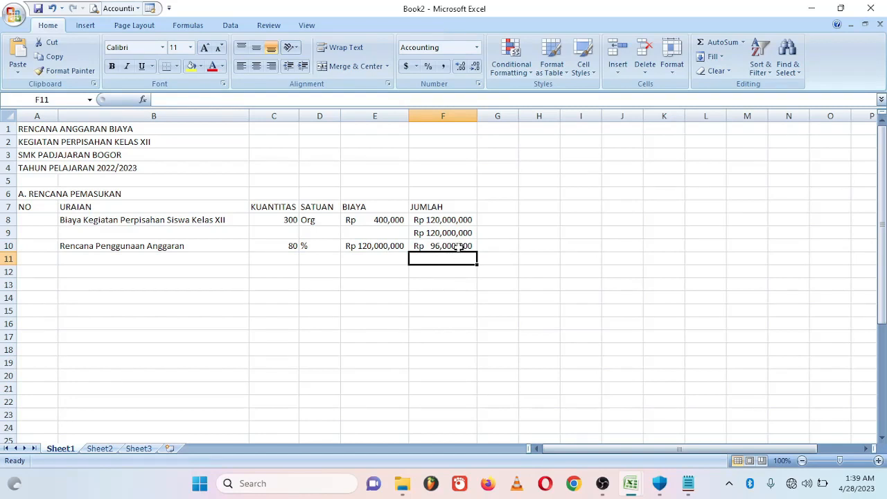
pyautogui.click(459, 247)
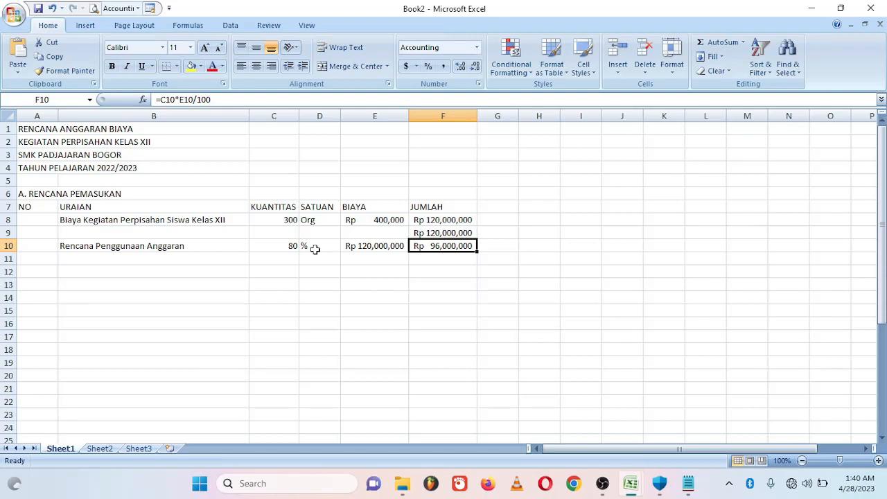
pyautogui.click(32, 275)
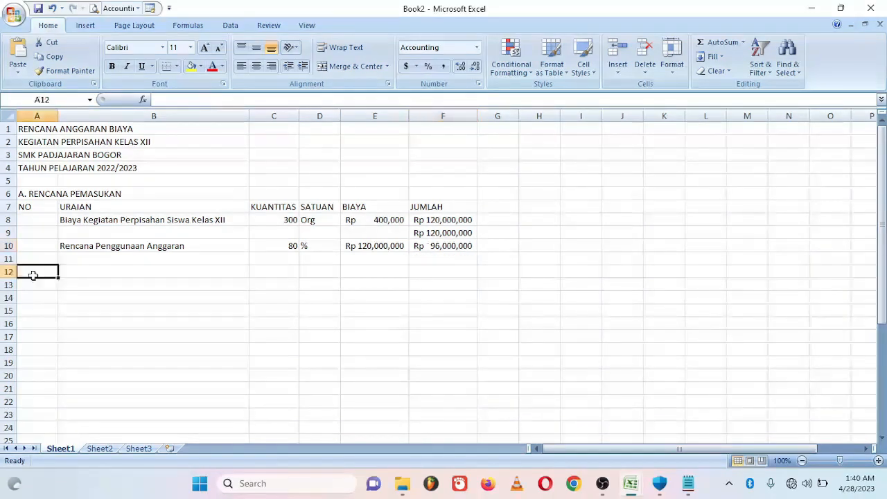
# - Type heading B. RENCANA PENGELUARAN, then NO, URAIAN KEGIATAN, VOLUME, SATUAN, BIAYA SATUAN, JUMLAH in A13:F13
pyautogui.write('B. RENCANA PEN')
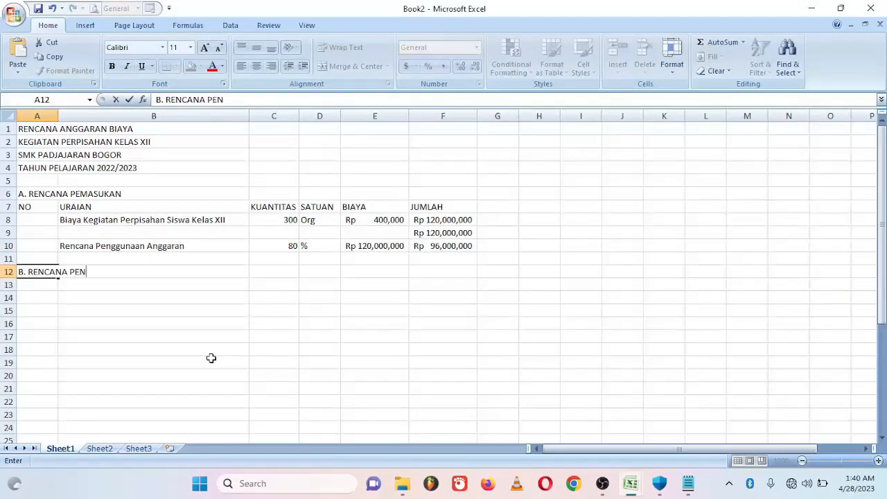
pyautogui.write('GELUARAN')
pyautogui.press('Return')
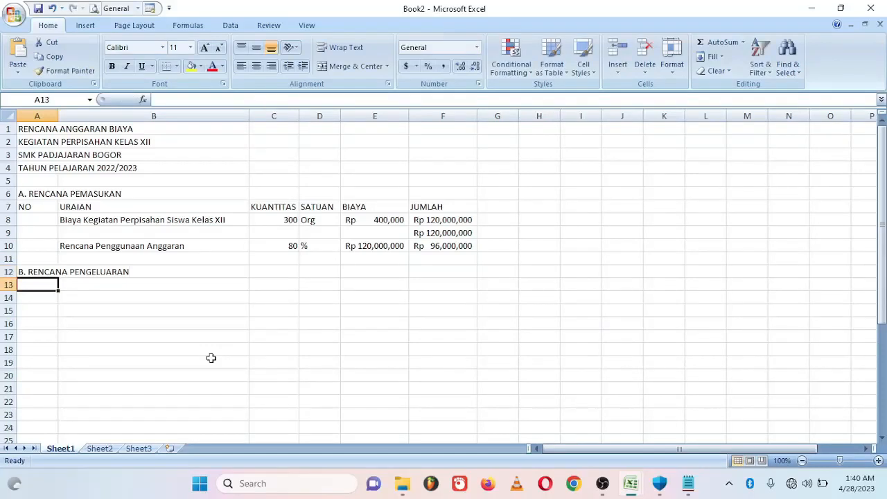
pyautogui.write('NO')
pyautogui.press('Tab')
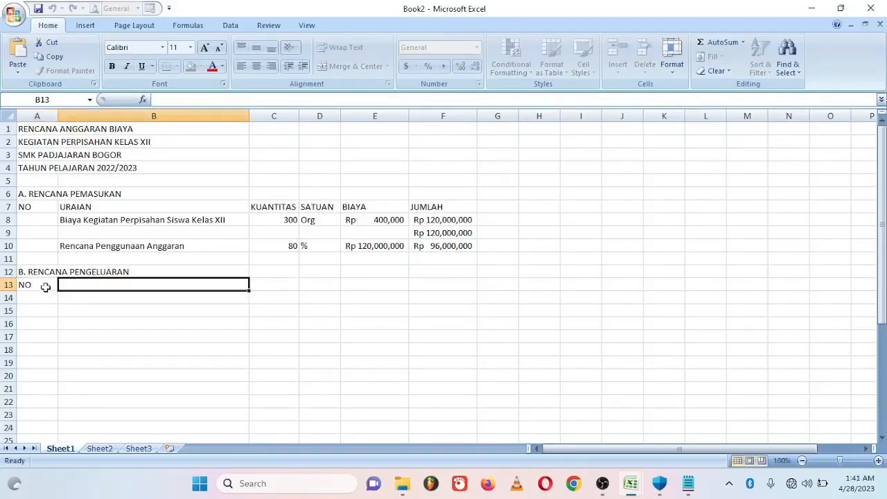
pyautogui.write('URAIAN KEGIATAN')
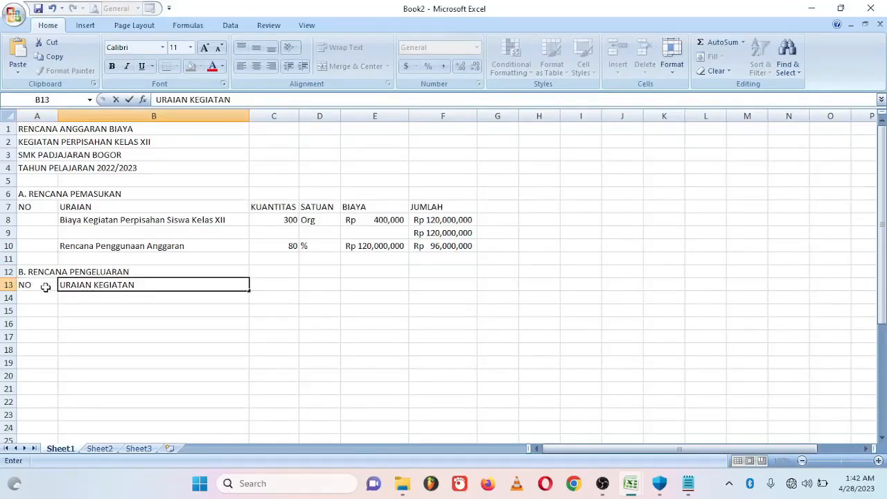
pyautogui.press('Tab')
pyautogui.write('VOLUME')
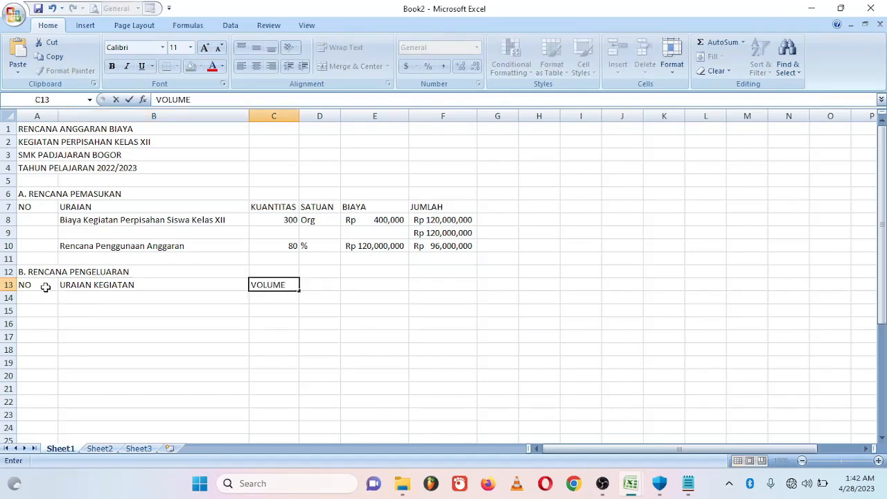
pyautogui.press('Tab')
pyautogui.write('SATUAN')
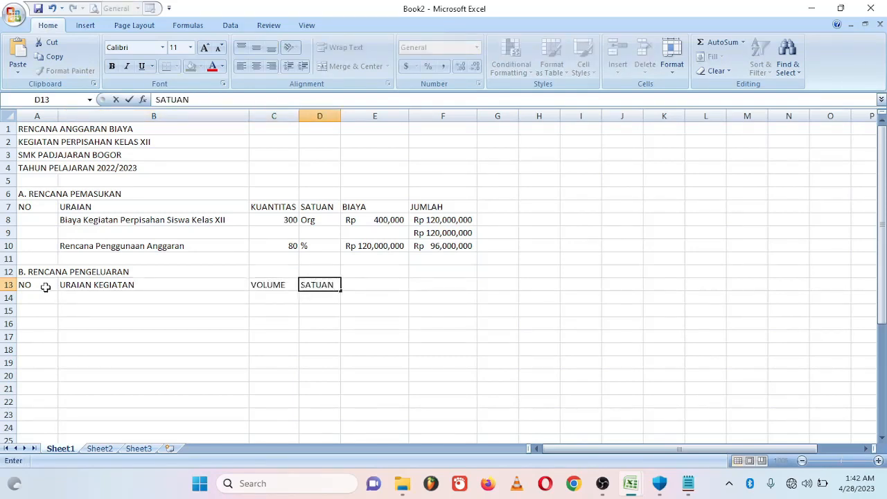
pyautogui.press('Tab')
pyautogui.write('BIAYA ')
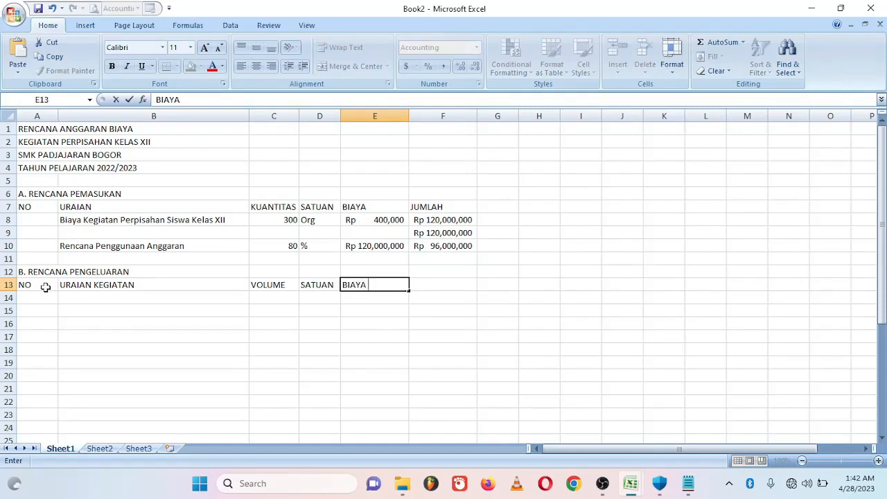
pyautogui.write('SATUAN')
pyautogui.press('Tab')
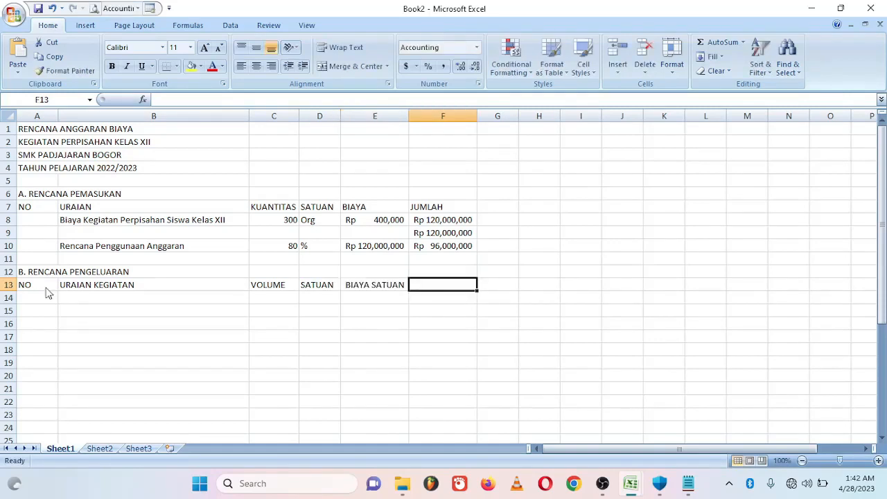
pyautogui.write('JUMLAH')
pyautogui.press('Return')
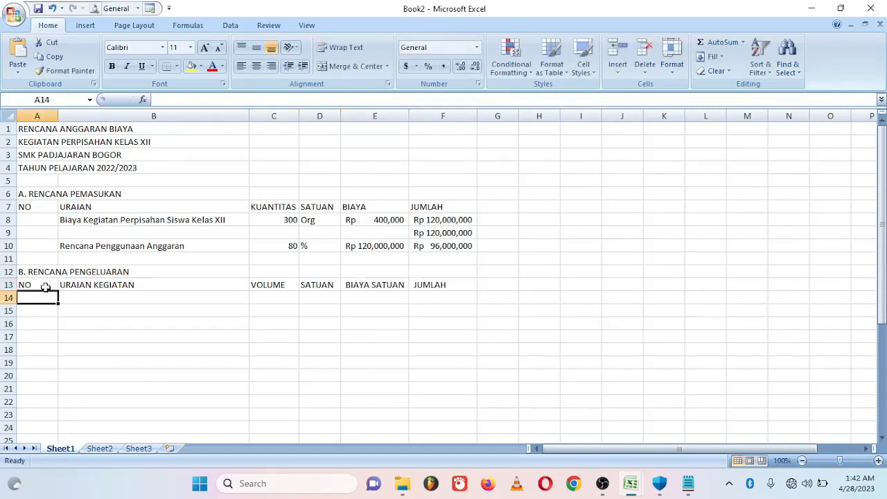
# - Enter ATK, BUS and Konsumsi Peserta Perpisahaan (Siswa) as the first expense items from B14
pyautogui.click(89, 301)
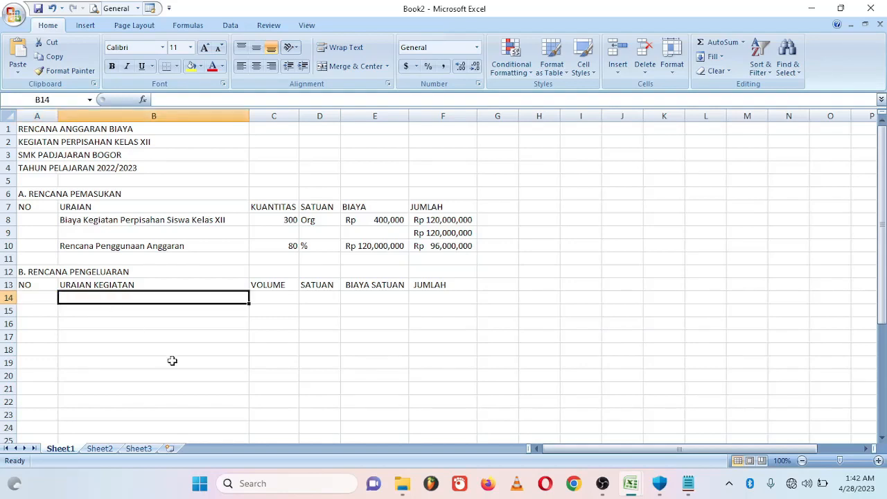
pyautogui.write('ATK')
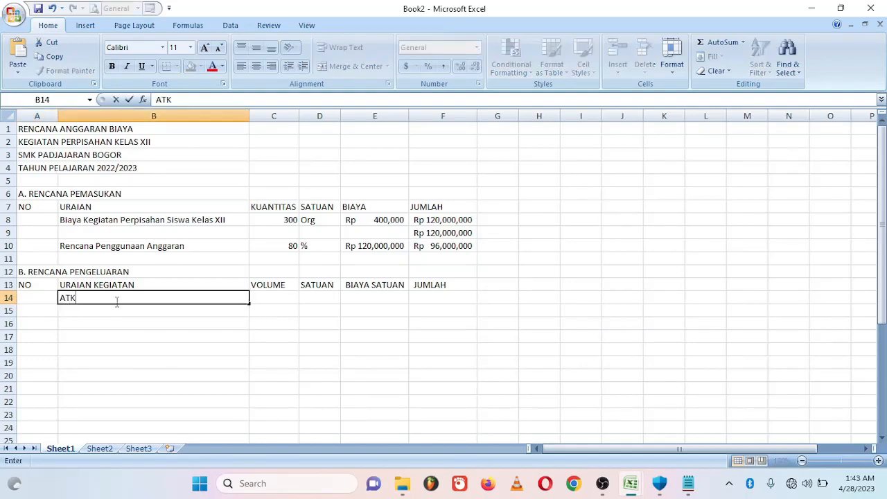
pyautogui.press('Return')
pyautogui.write('BUS')
pyautogui.press('Return')
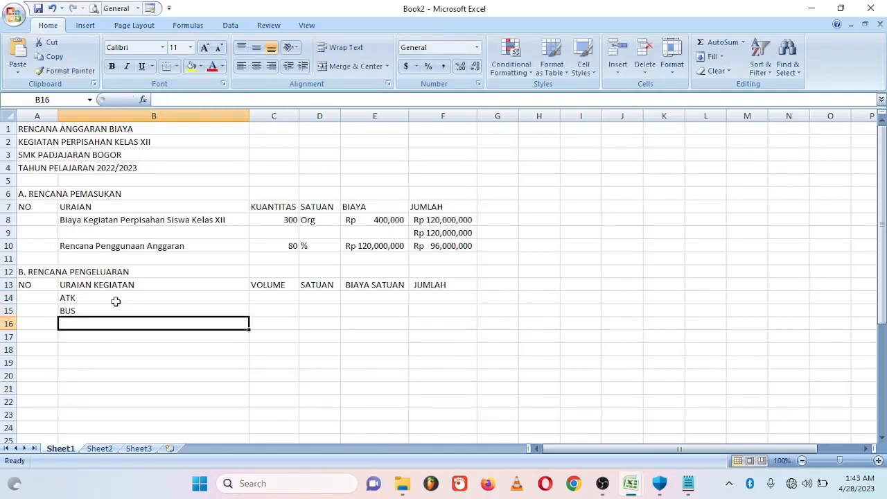
pyautogui.write('Konsumsi ')
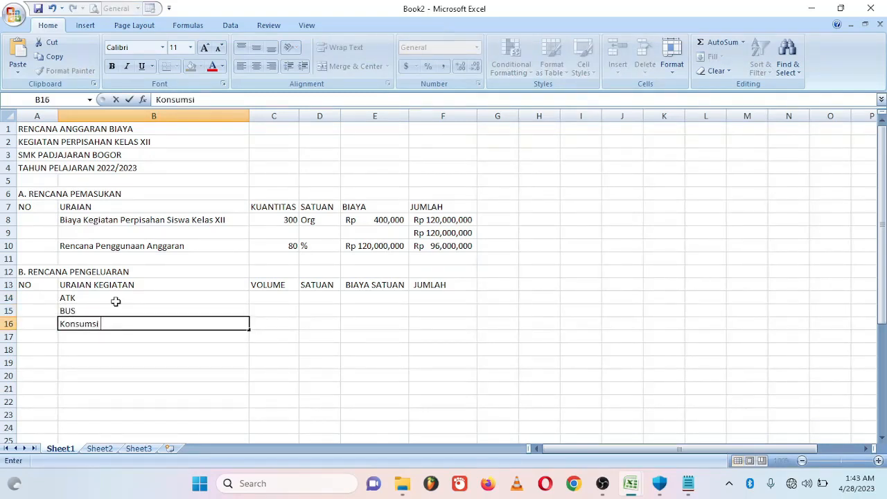
pyautogui.write('Peserta Perpisah')
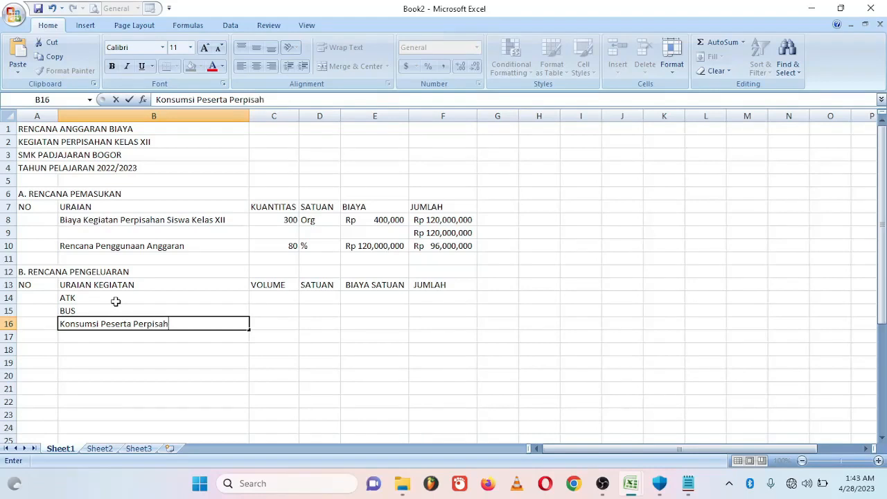
pyautogui.write('aan (Siswa')
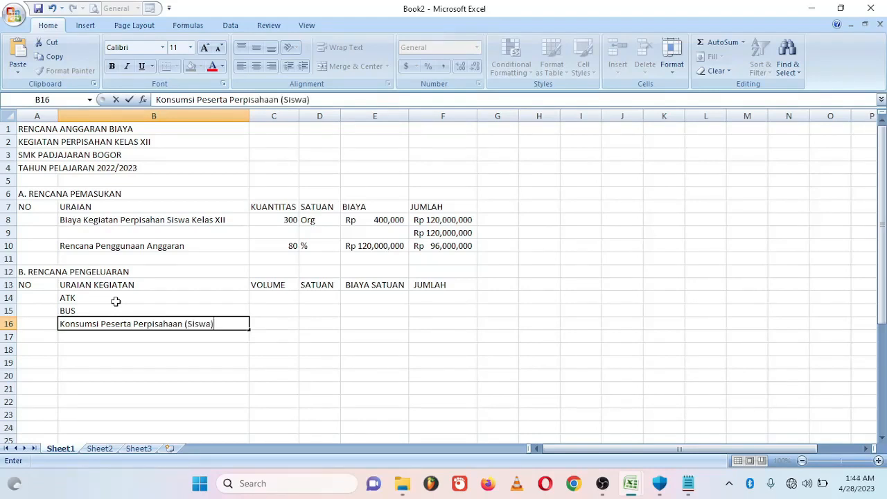
pyautogui.write(')')
pyautogui.press('Return')
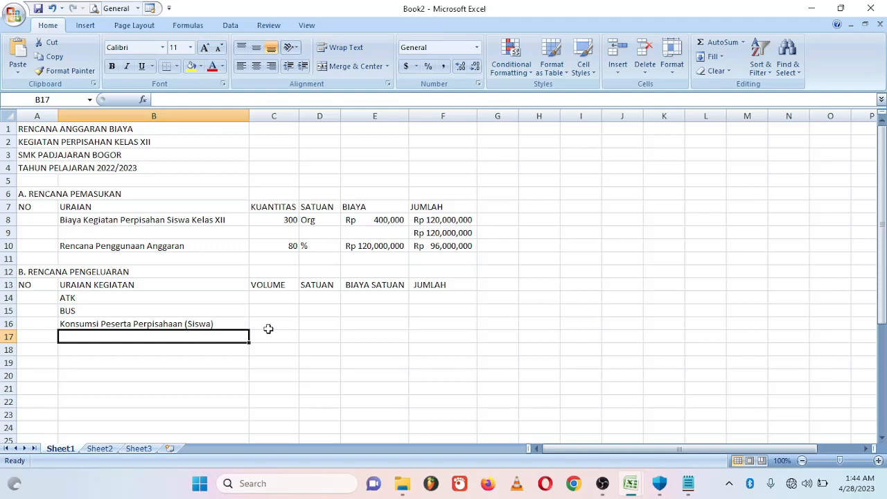
# - From B17, add Snack (Makanan Ringan / Sarapan), Konsumsi Panitia + Guru and Uang Saku Panitia + Guru
pyautogui.click(269, 333)
pyautogui.click(164, 337)
pyautogui.write('Snack')
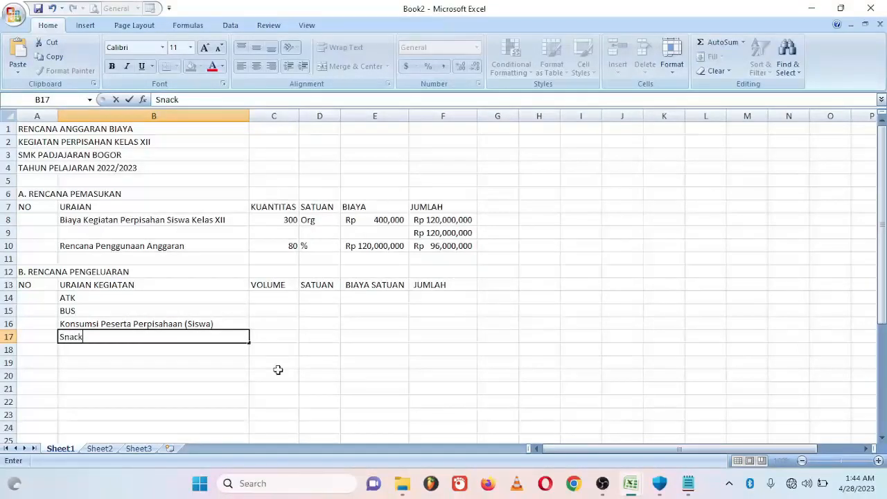
pyautogui.write(' (Makanan ')
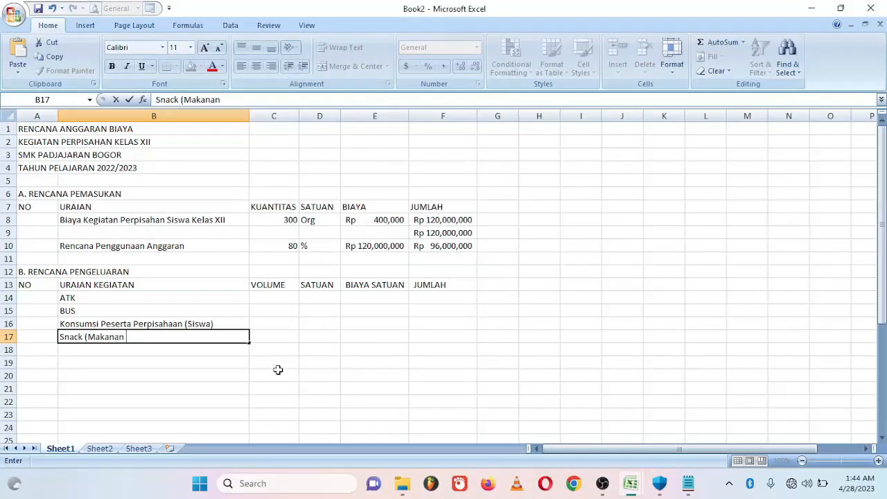
pyautogui.write('Ringan / Sara')
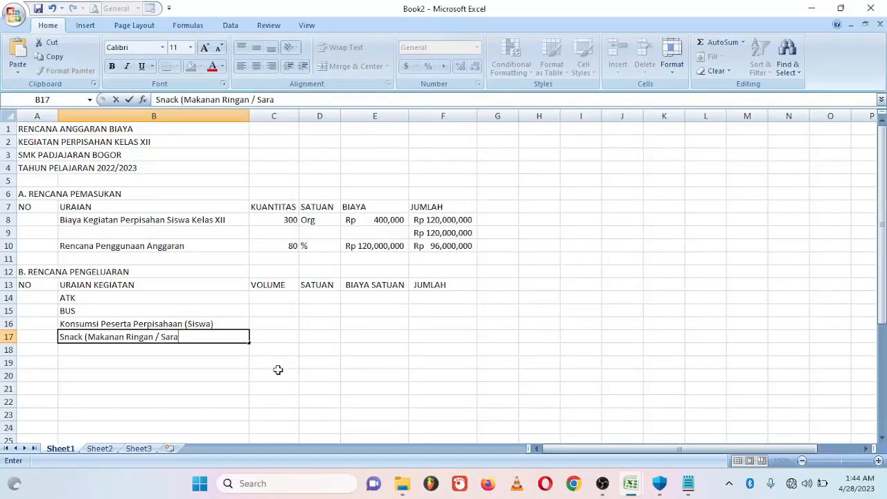
pyautogui.write('pan)')
pyautogui.press('Return')
pyautogui.write('Konsumsi Pani')
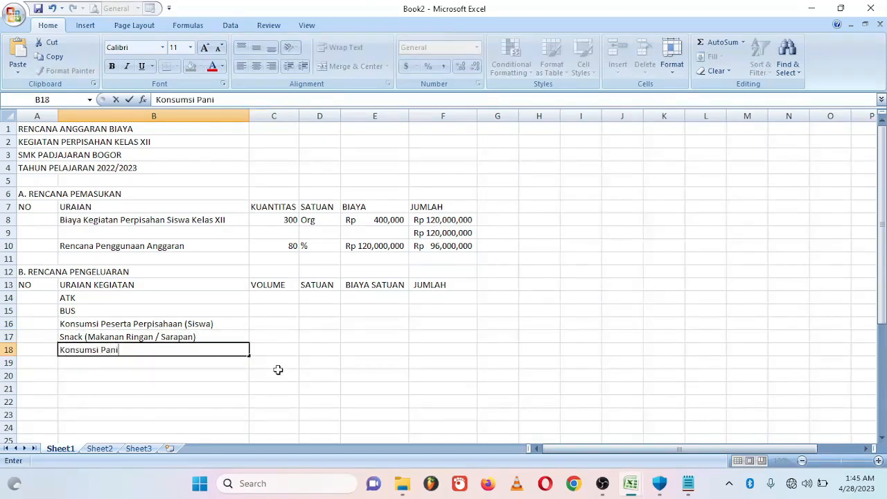
pyautogui.write('tia + Guru')
pyautogui.press('Return')
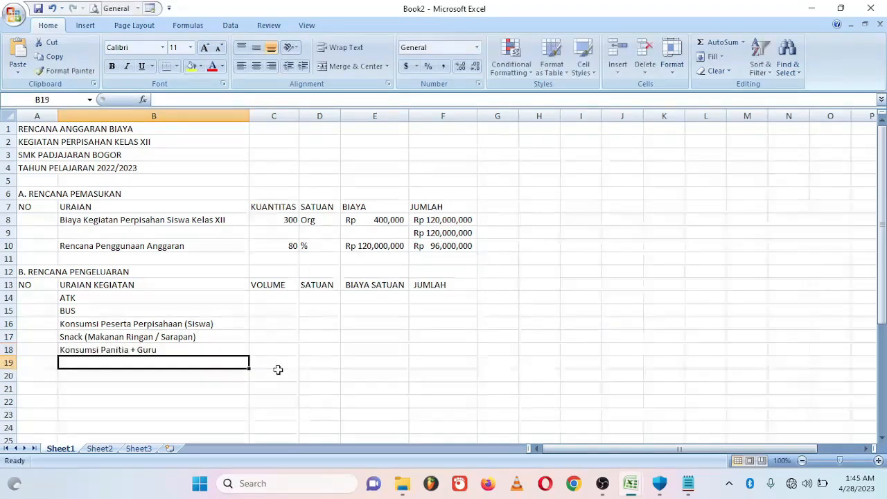
pyautogui.write('Uang Saku Panitia')
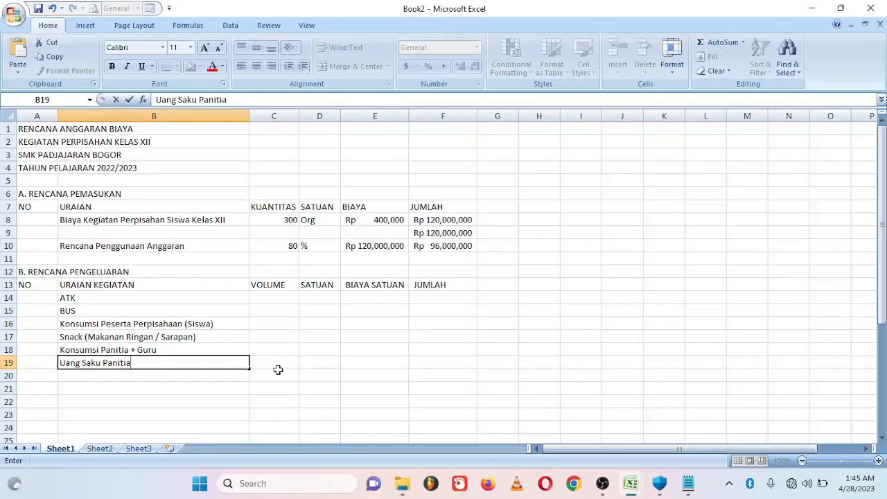
pyautogui.write(' + Guru')
pyautogui.press('Return')
# - List Biaya Panitia, Obat-Obatan, Aqua Botol, Aqu Gelas (Siswa), both Tiket Masuk items and Biaya Parkir BUS
pyautogui.write('Biaya ')
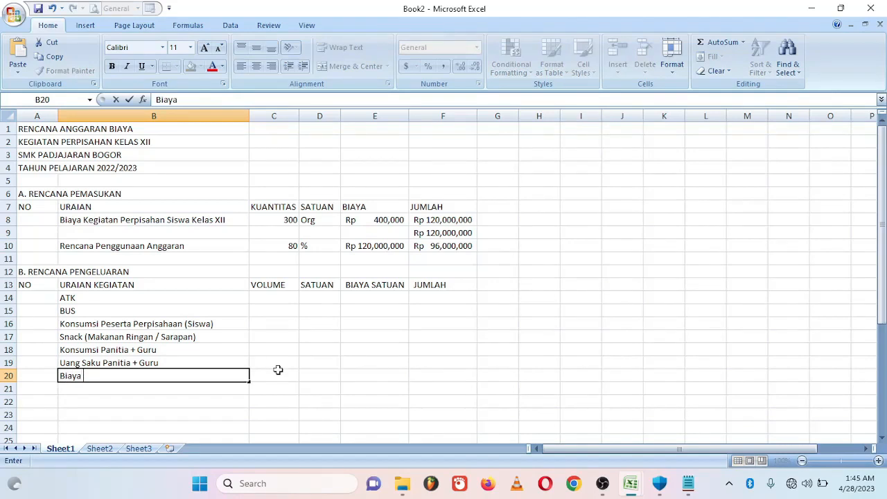
pyautogui.write('Panitia')
pyautogui.press('Return')
pyautogui.write('Obat-')
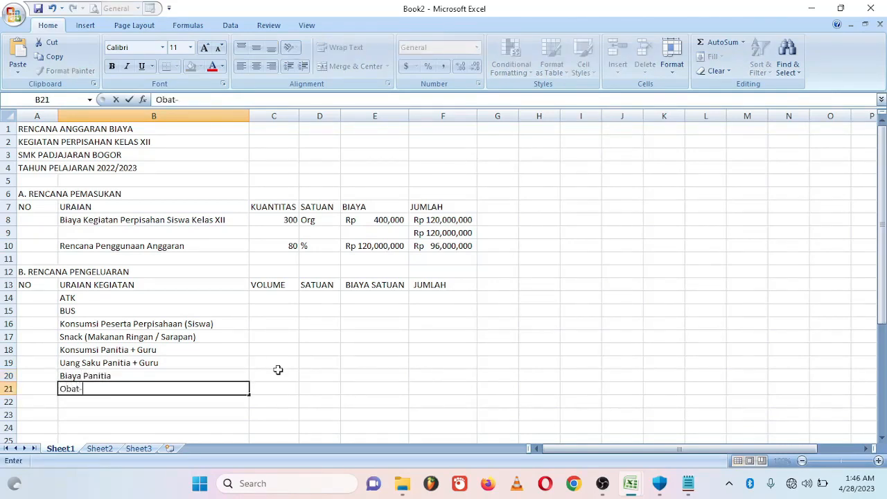
pyautogui.write('Obatan')
pyautogui.press('Return')
pyautogui.write('A')
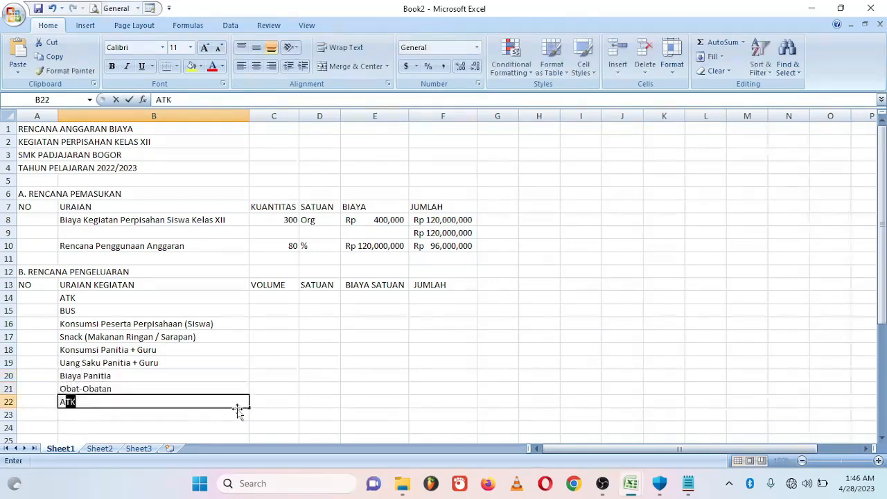
pyautogui.write('qua Botol')
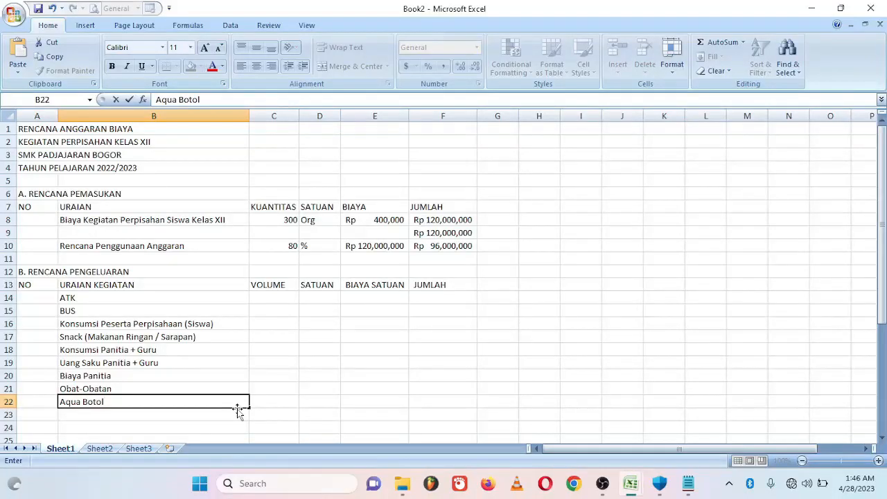
pyautogui.press('Return')
pyautogui.write('Aqu Gelas (Siswa)')
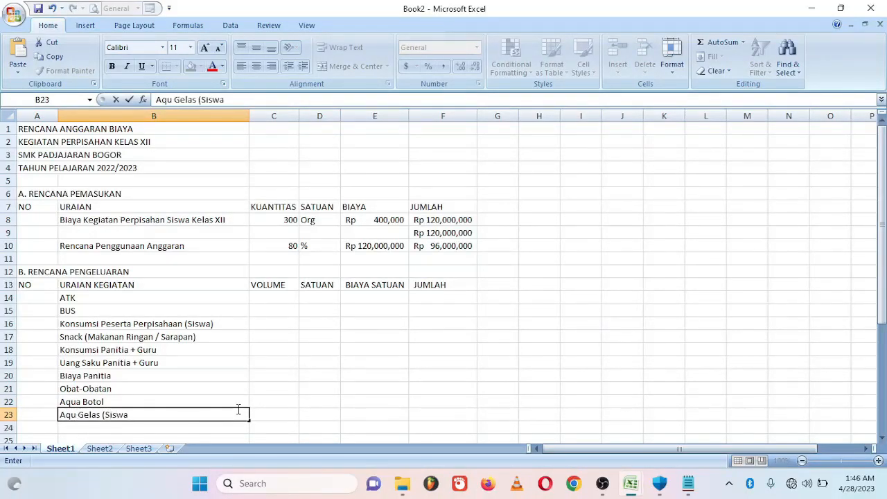
pyautogui.press('Return')
pyautogui.write('Tiket ')
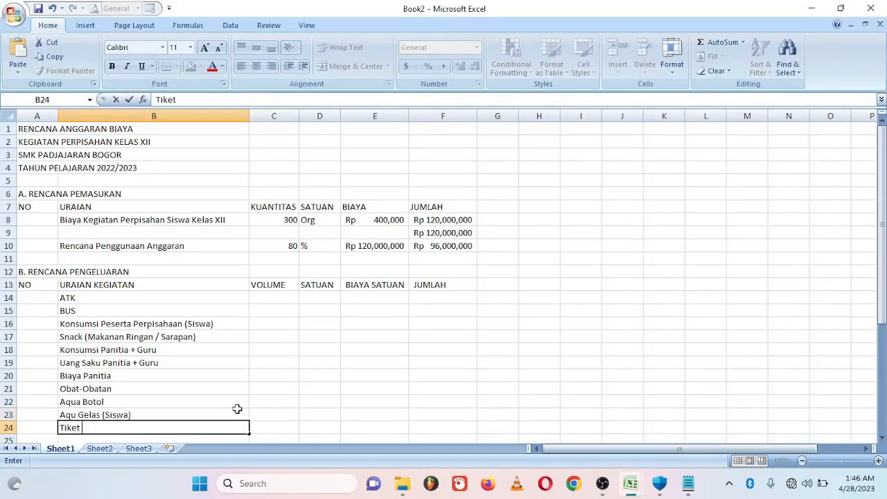
pyautogui.write('Masuk Peserta')
pyautogui.press('Return')
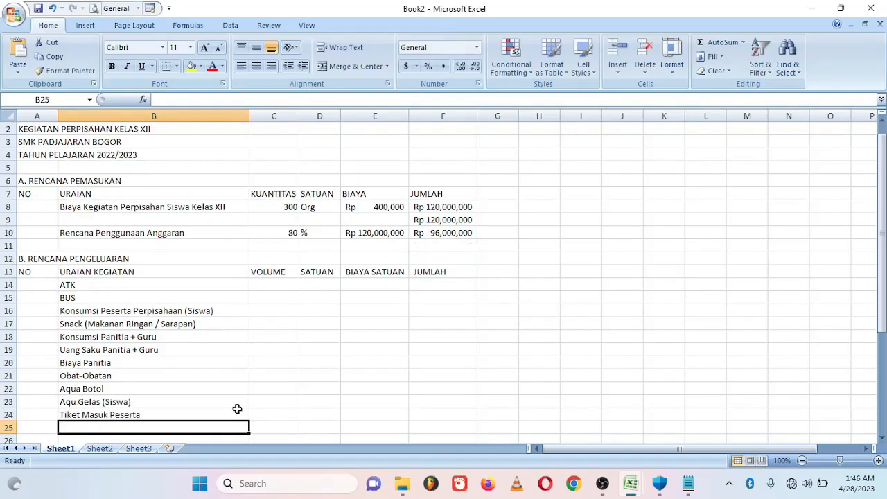
pyautogui.write('Tiket Masuk Pa')
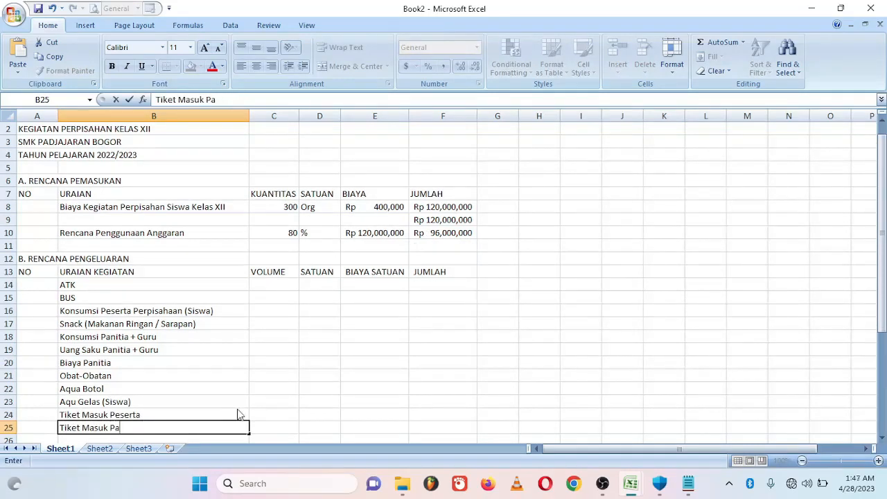
pyautogui.write('nitia + Guru')
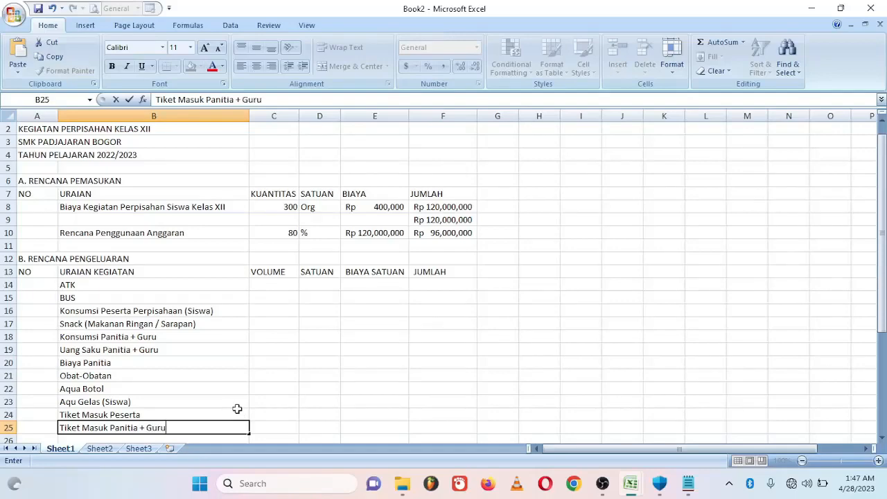
pyautogui.press('Return')
pyautogui.write('Biaya Parkir BUS')
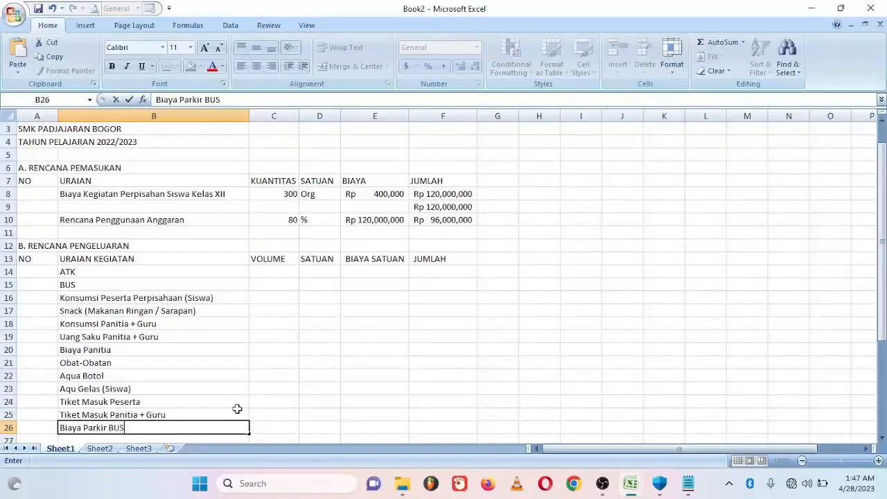
pyautogui.press('Return')
# - Add Tips Supir + Kernet through Biaya Transport dan Penjajakan (Survey), closing with JUMLAH in B32
pyautogui.write('Tips Sup')
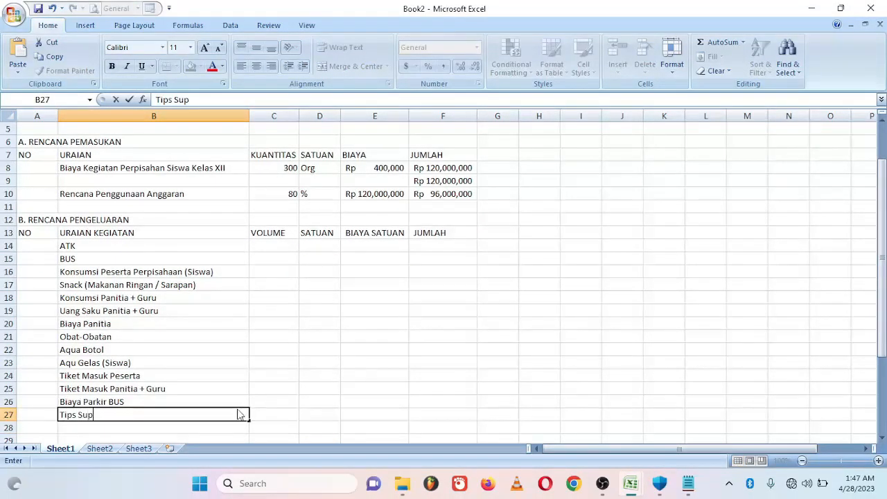
pyautogui.write('ir + Kernet')
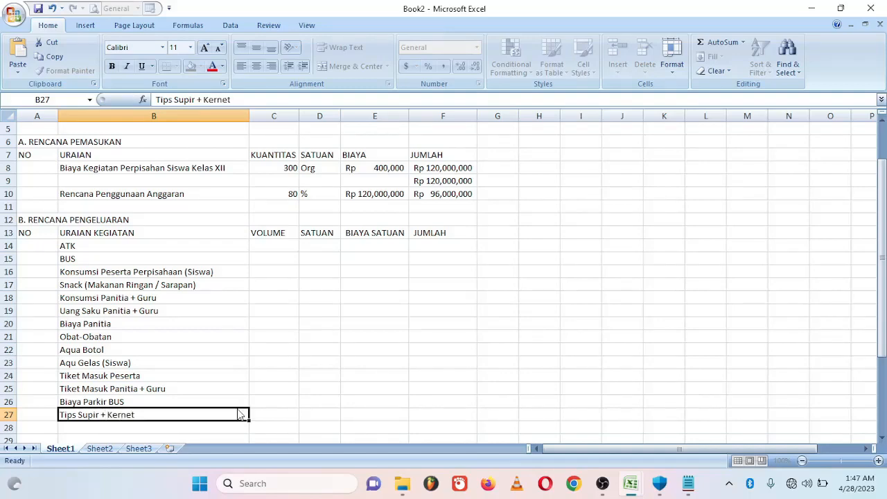
pyautogui.press('Return')
pyautogui.write('Konsumsi Supor')
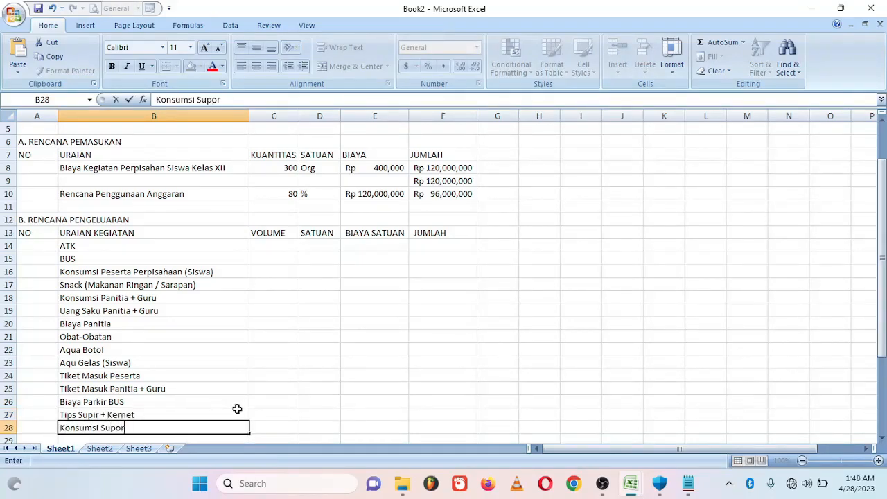
pyautogui.write(' + Kernet')
pyautogui.press('Return')
pyautogui.write('Dokumentasi')
pyautogui.press('Return')
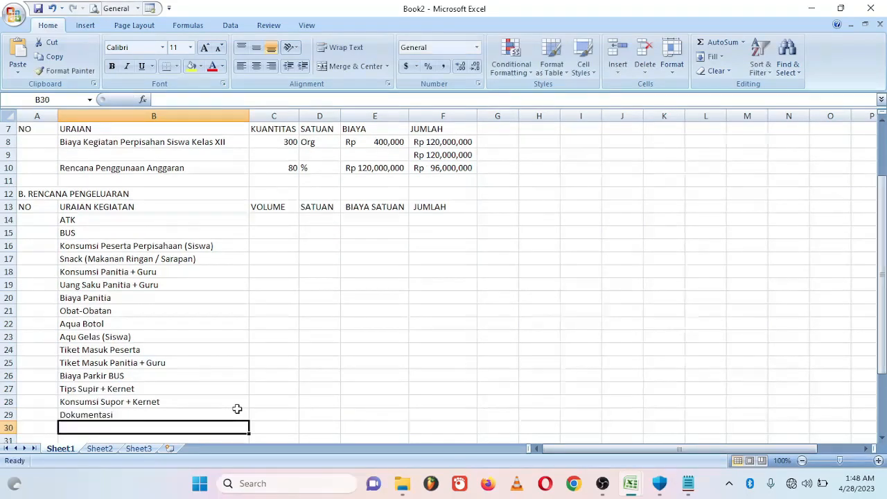
pyautogui.write('Banner Besar 4')
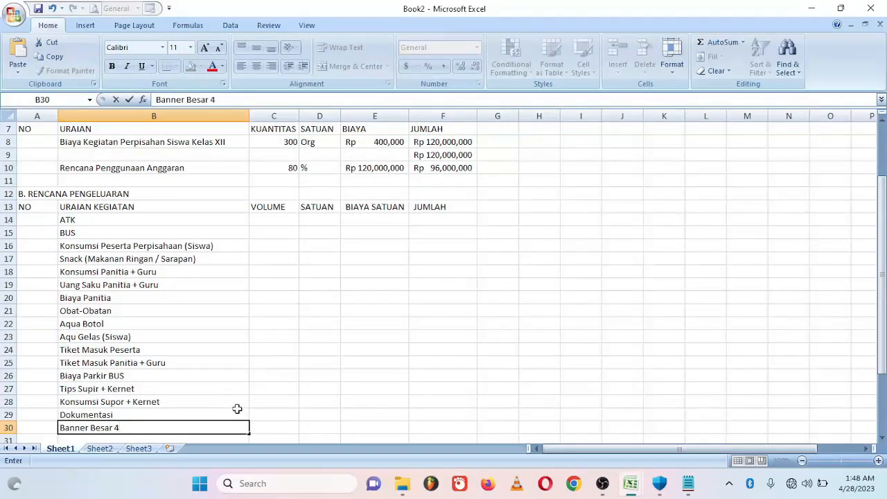
pyautogui.write('m x 1m')
pyautogui.press('Return')
pyautogui.write('Biaya Transpo')
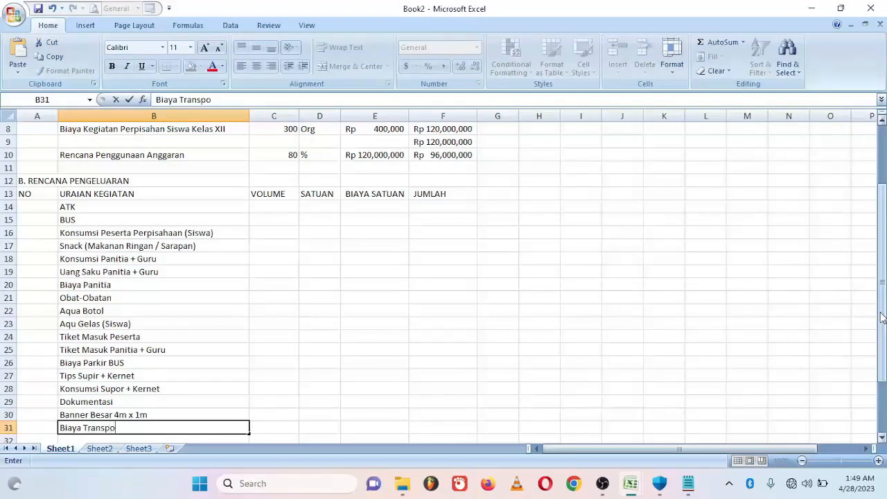
pyautogui.write('rt dan Penjajakan')
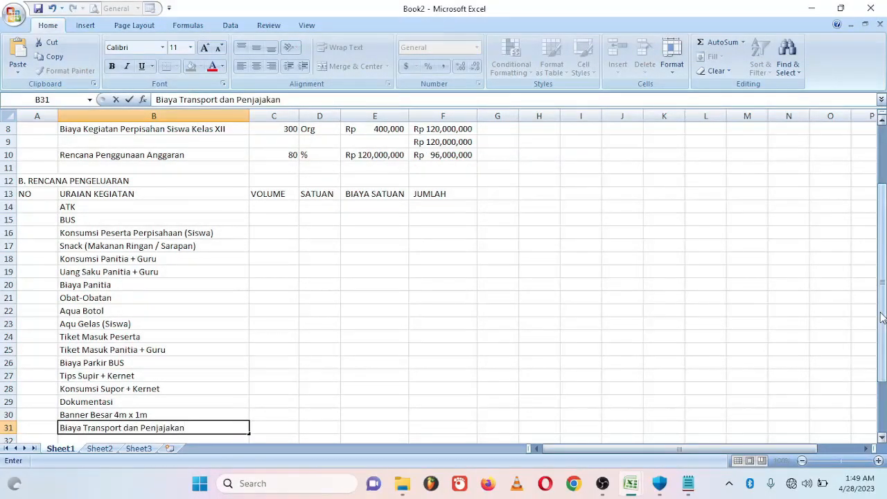
pyautogui.write(' (Survey')
pyautogui.press('Return')
pyautogui.write('JUMLAH')
pyautogui.press('Return')
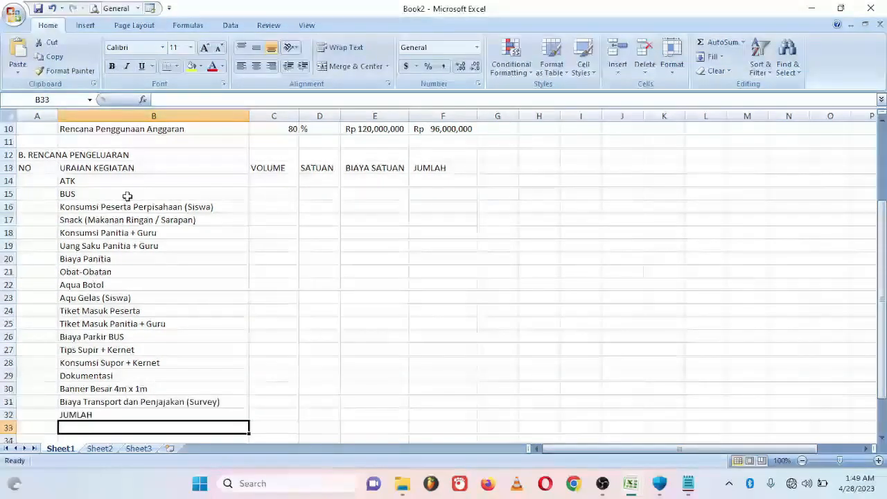
pyautogui.click(121, 177)
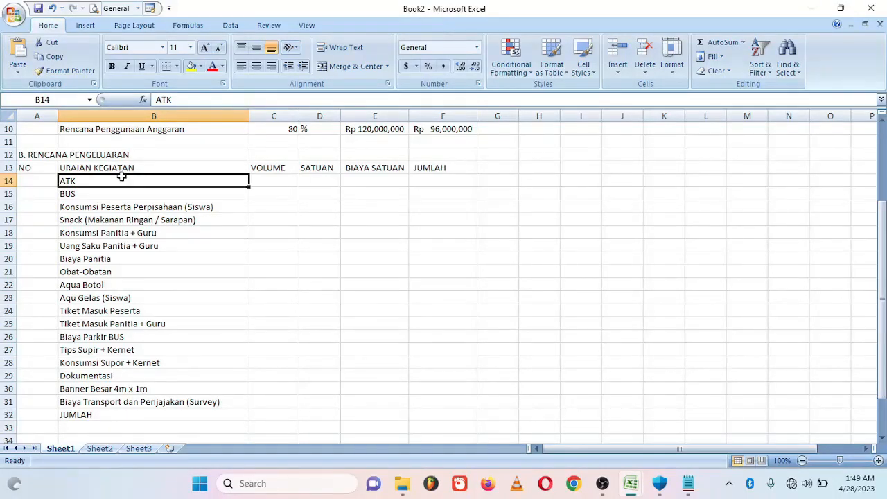
pyautogui.moveTo(121, 177); pyautogui.dragTo(134, 219)
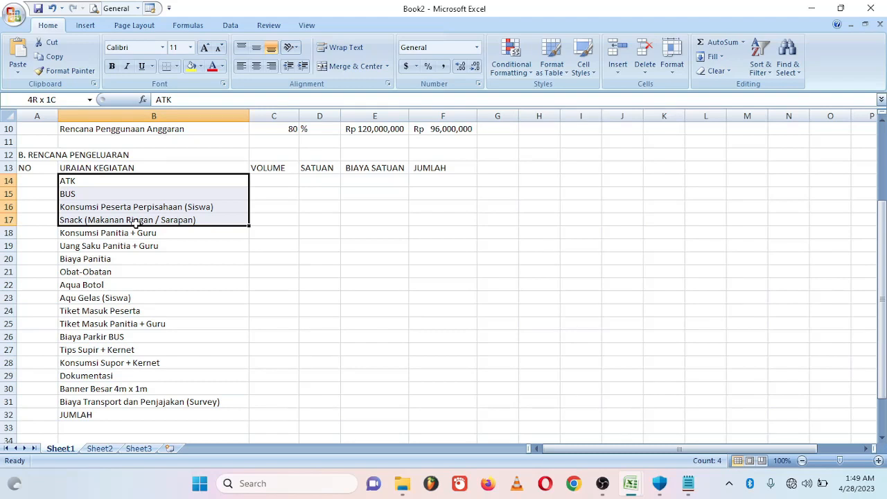
pyautogui.moveTo(136, 224); pyautogui.dragTo(192, 414)
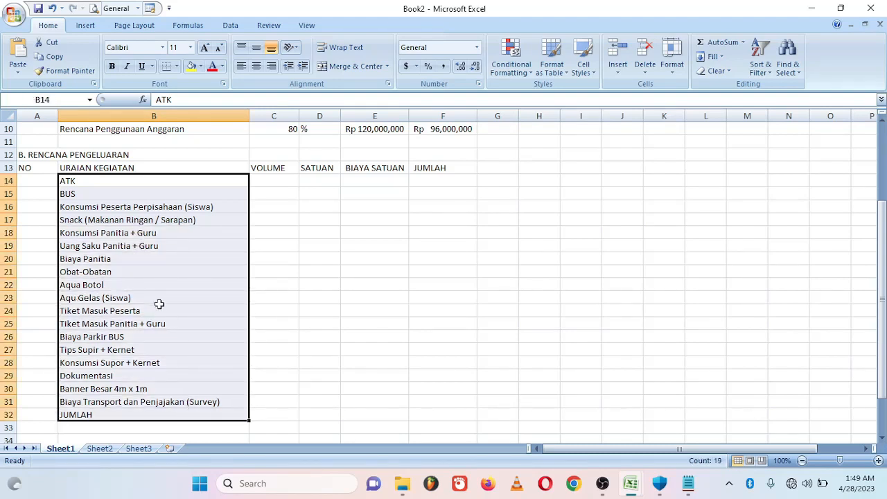
pyautogui.click(137, 189)
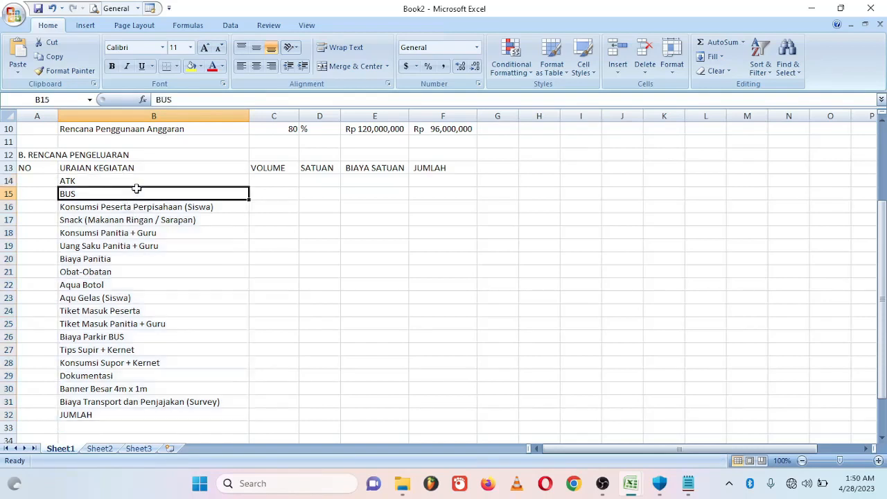
pyautogui.click(135, 181)
pyautogui.moveTo(136, 181); pyautogui.dragTo(195, 400)
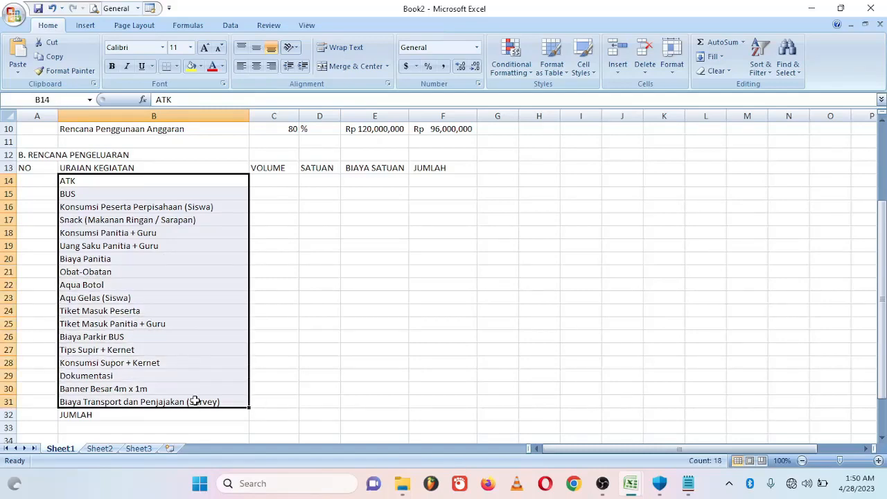
# - Fill the ATK row with volume 1, unit Set and its unit cost
pyautogui.click(280, 181)
pyautogui.write('1')
pyautogui.press('Tab')
pyautogui.write('S')
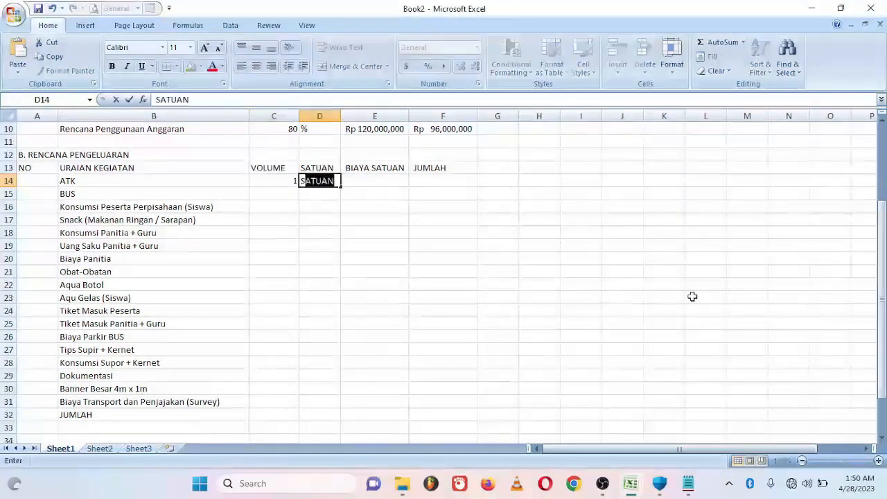
pyautogui.write('et')
pyautogui.press('Tab')
pyautogui.write('30000')
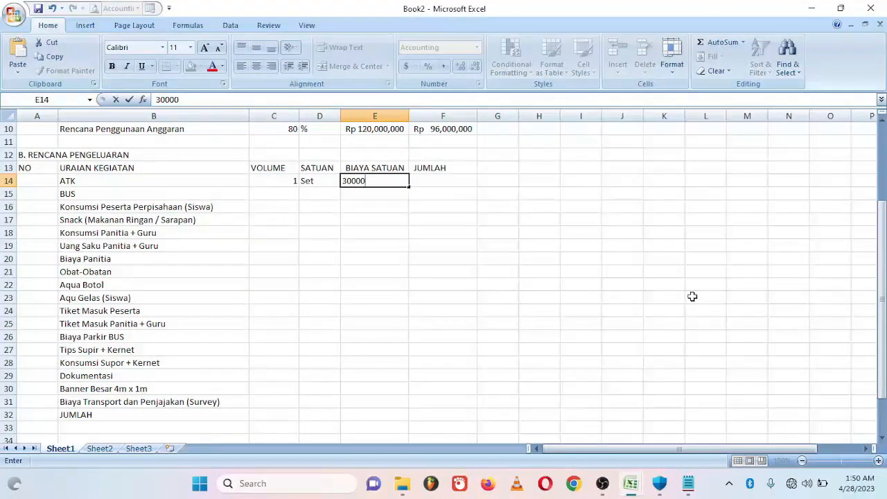
pyautogui.press('Tab')
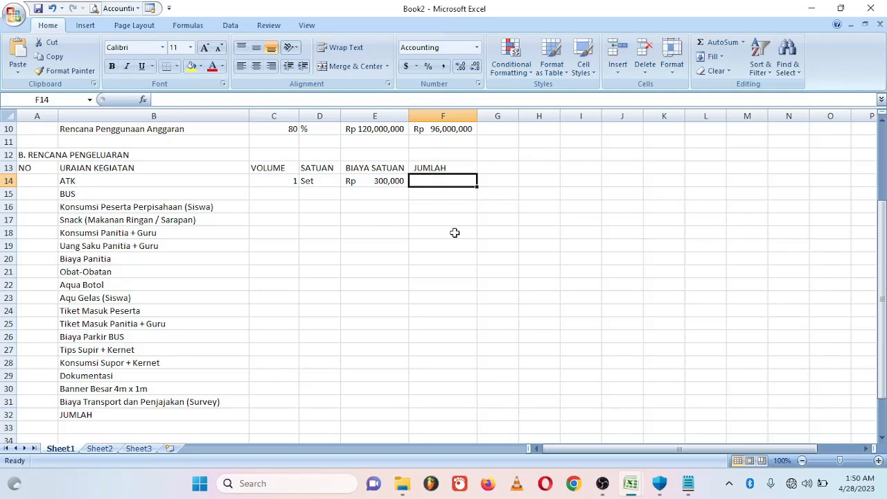
# - Compute the ATK JUMLAH in F14 with the formula =C14*E14
pyautogui.write('=')
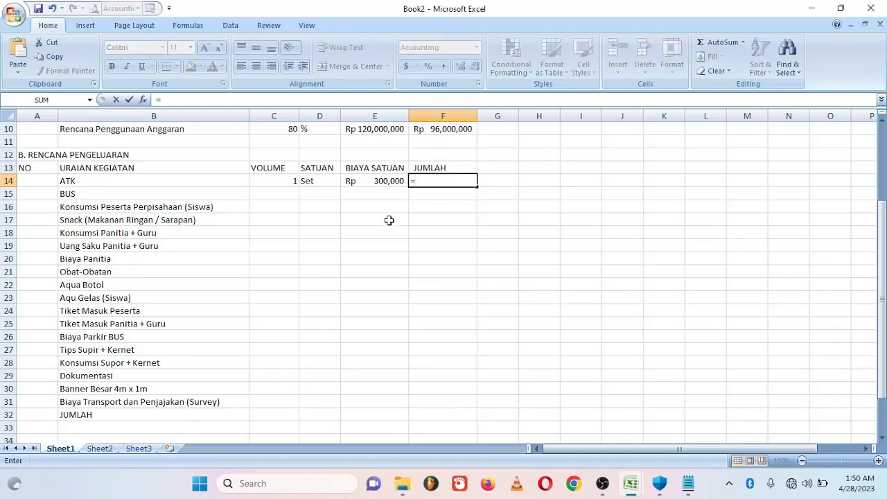
pyautogui.click(274, 181)
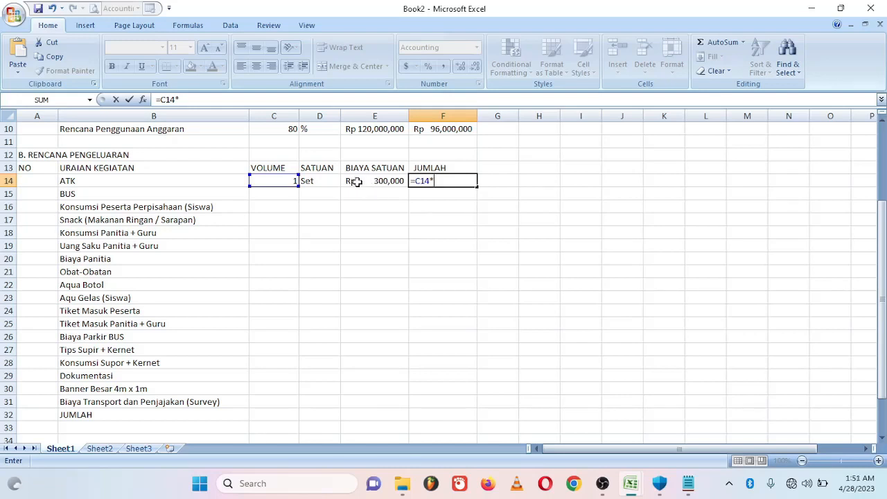
pyautogui.click(356, 182)
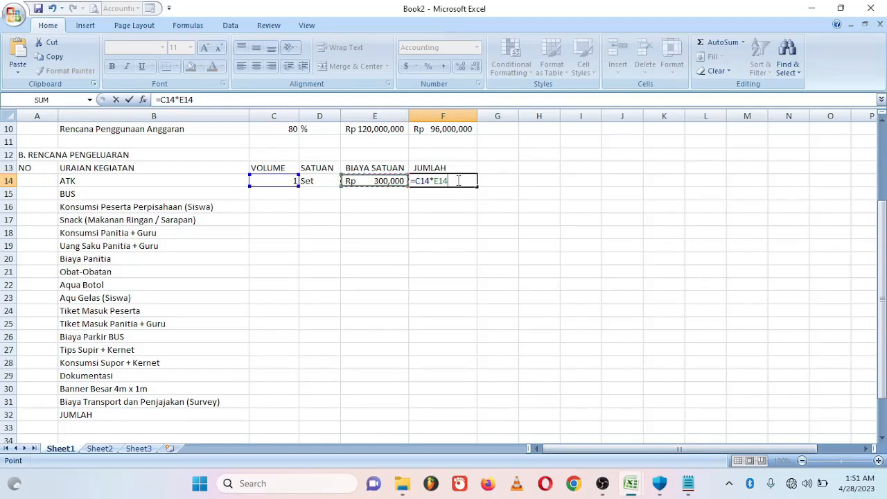
pyautogui.press('Return')
pyautogui.press('Up')
pyautogui.click(284, 193)
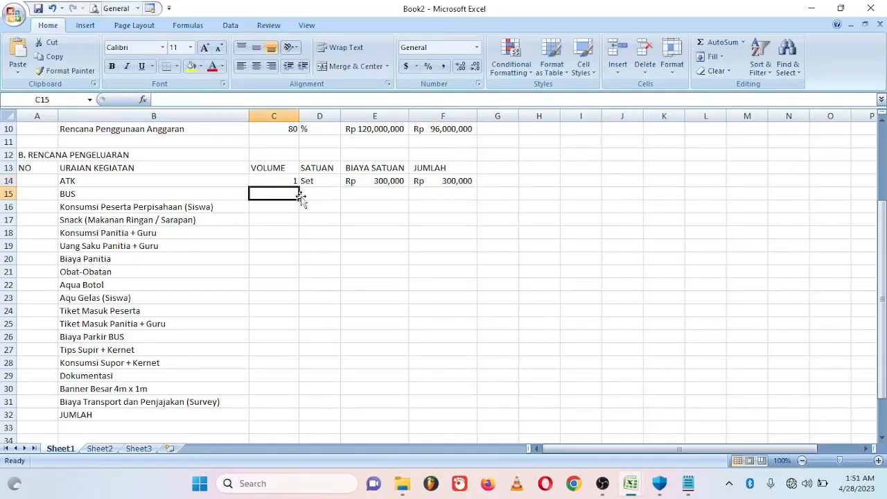
# - Enter the BUS row as 6 Armada at a unit cost of 3900000
pyautogui.write('6')
pyautogui.press('Tab')
pyautogui.write('Armada')
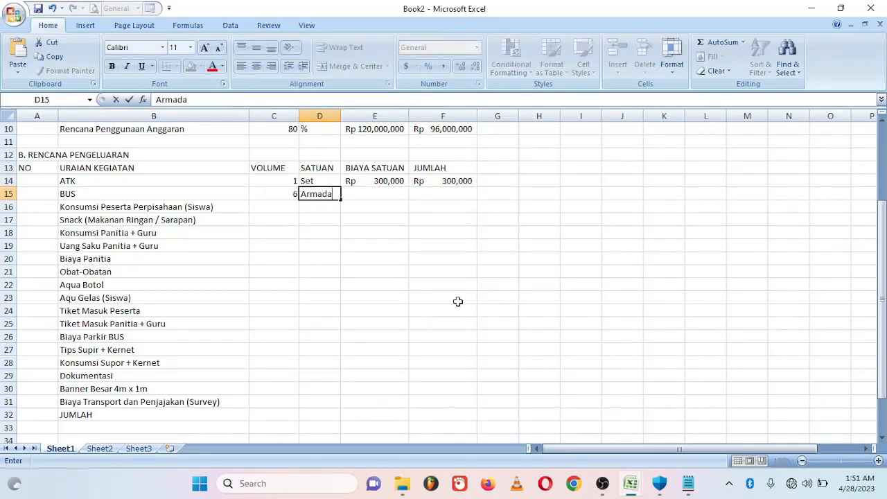
pyautogui.press('Tab')
pyautogui.write('3900000')
pyautogui.press('Tab')
pyautogui.press('Left')
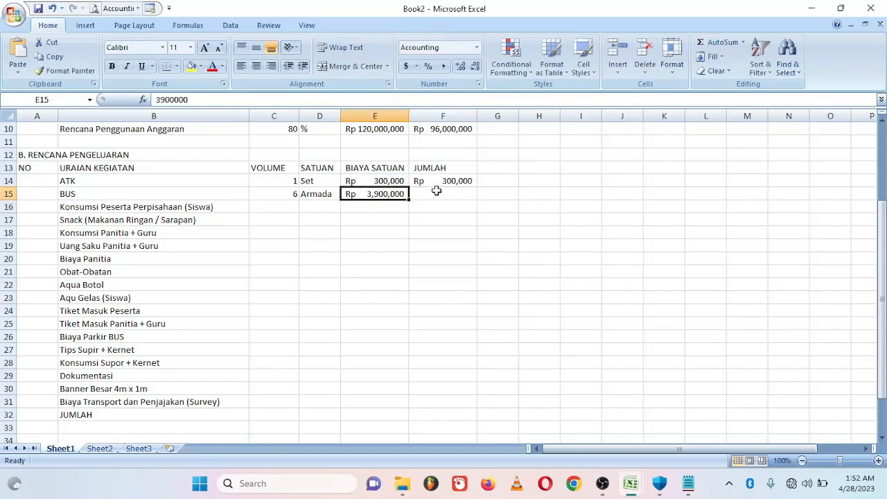
# - Enter Konsumsi Peserta as 300 Org at 20000 and Snack as 300 Org at 10000
pyautogui.click(270, 205)
pyautogui.write('300')
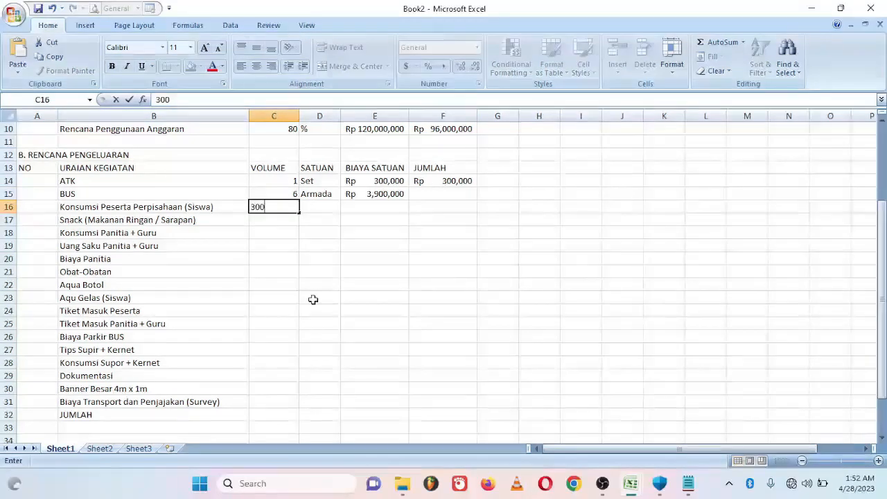
pyautogui.press('Tab')
pyautogui.write('Org')
pyautogui.press('Tab')
pyautogui.write('20000')
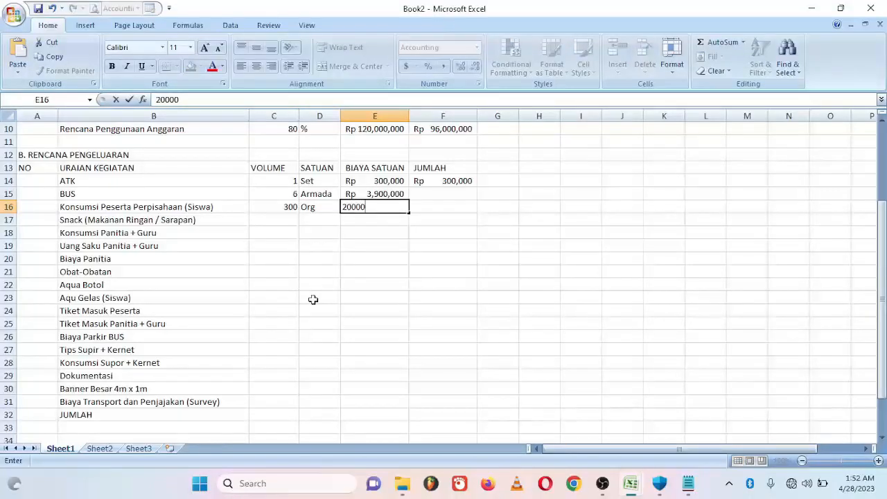
pyautogui.press('Return')
pyautogui.write('300')
pyautogui.press('Tab')
pyautogui.write('Org')
pyautogui.press('Tab')
pyautogui.write('10000')
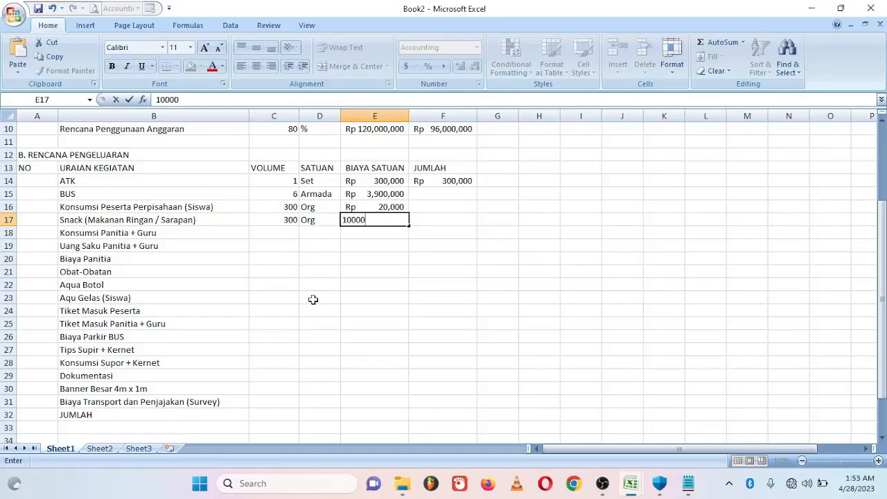
pyautogui.press('Return')
# - Enter Konsumsi Panitia as 50 Org at 22000 and Uang Saku as 50 Org at 500000
pyautogui.write('50')
pyautogui.press('Tab')
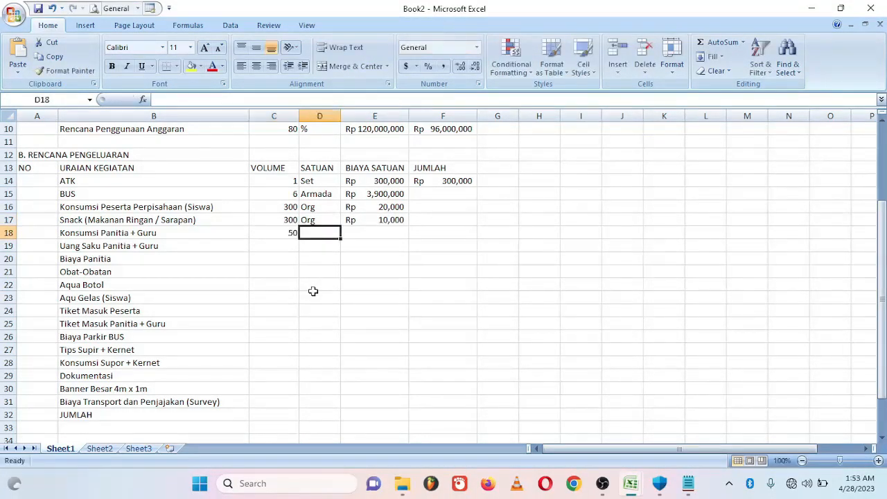
pyautogui.write('Org')
pyautogui.press('Tab')
pyautogui.write('22000')
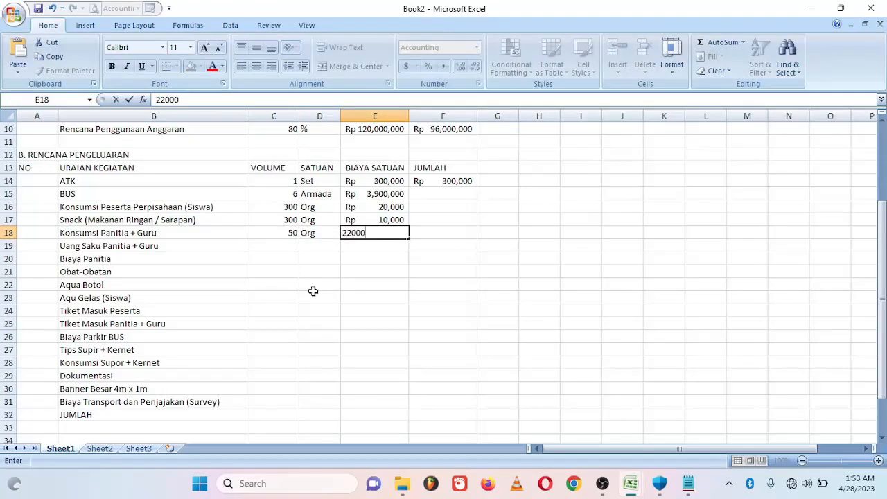
pyautogui.press('Return')
pyautogui.write('50')
pyautogui.press('Tab')
pyautogui.write('Org')
pyautogui.press('Tab')
pyautogui.write('500000')
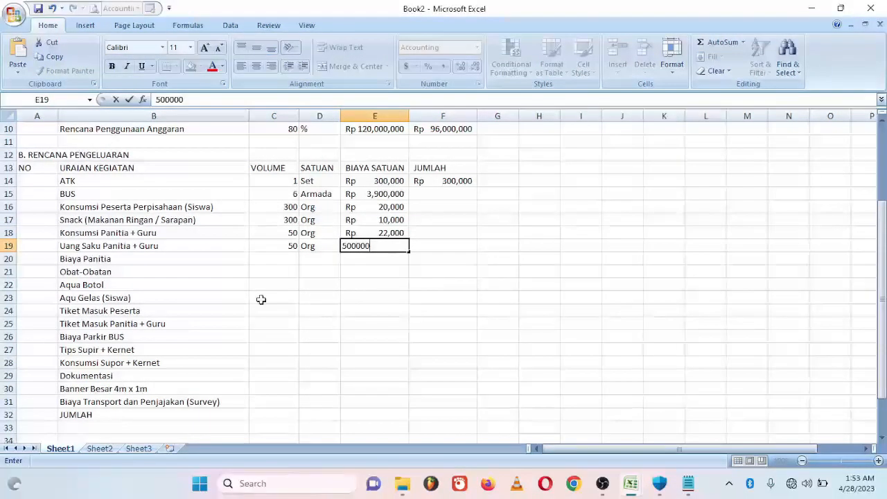
pyautogui.press('Down')
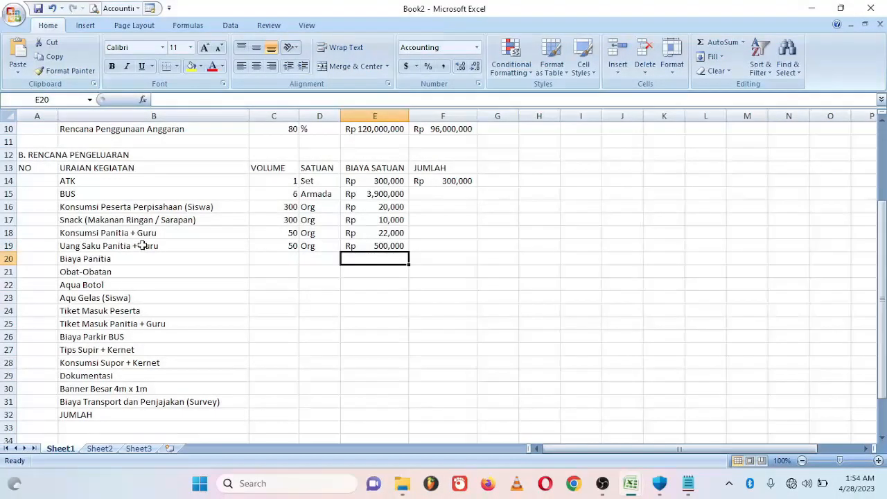
pyautogui.rightClick(8, 245)
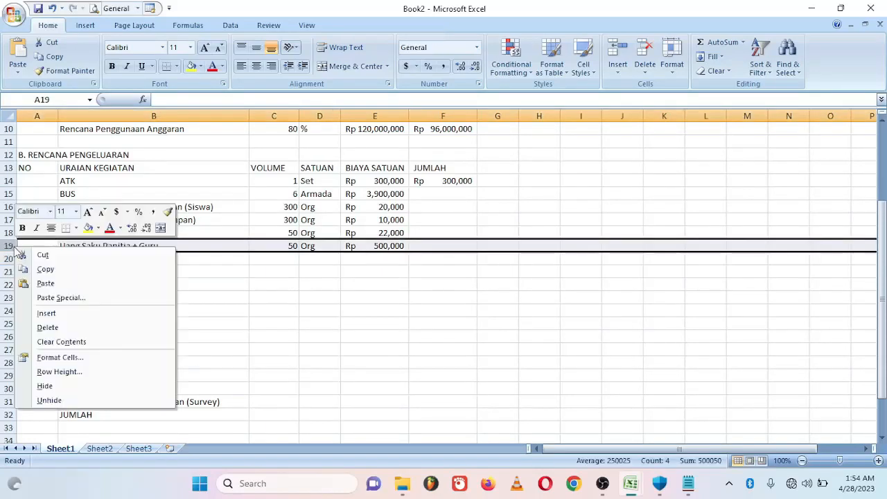
# - Insert a new row above Uang Saku holding Snack, 50 Org at 10000
pyautogui.click(67, 315)
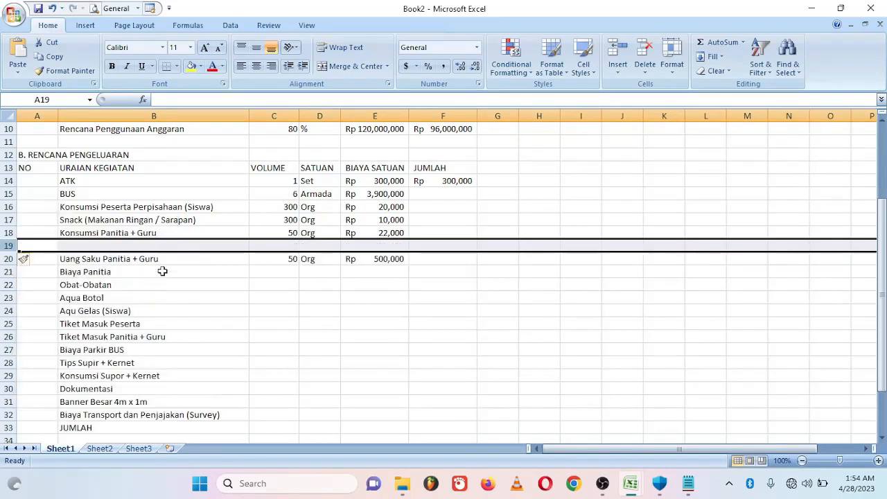
pyautogui.click(171, 245)
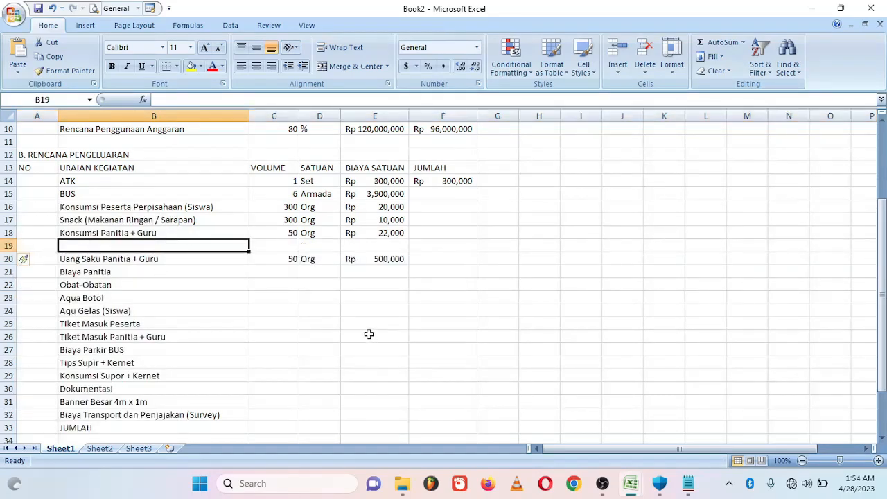
pyautogui.write('Snack (Makanan Ringan / Sarapan')
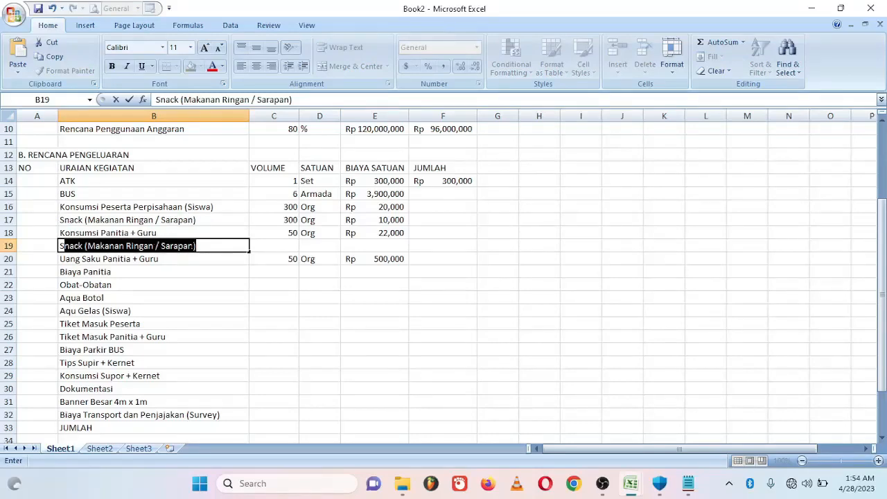
pyautogui.press('Tab')
pyautogui.write('50')
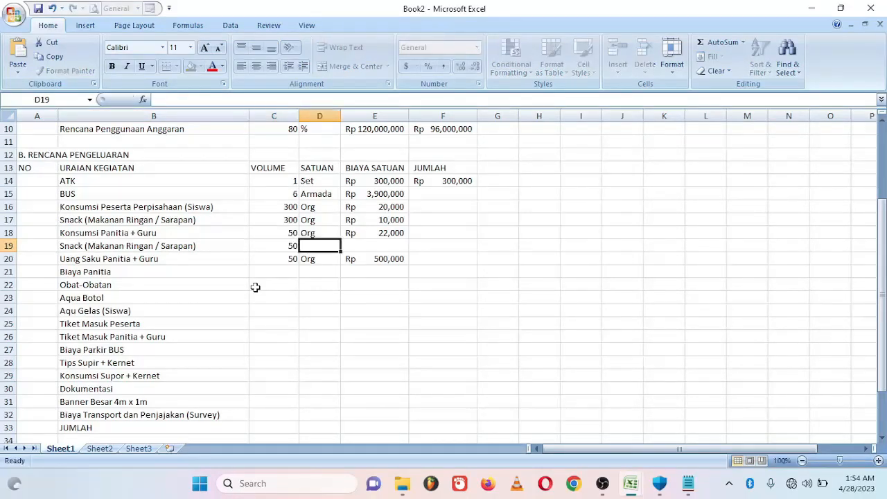
pyautogui.press('Tab')
pyautogui.write('Org')
pyautogui.press('Tab')
pyautogui.write('10000')
pyautogui.press('Return')
# - Give Biaya Panitia a unit cost of Rp 19,500,000 with dashes for volume and unit
pyautogui.click(287, 271)
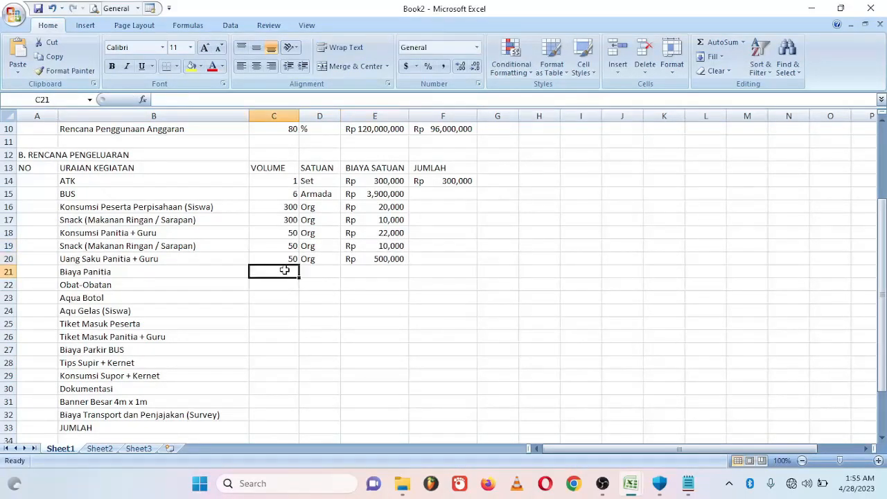
pyautogui.click(368, 272)
pyautogui.write('19500000')
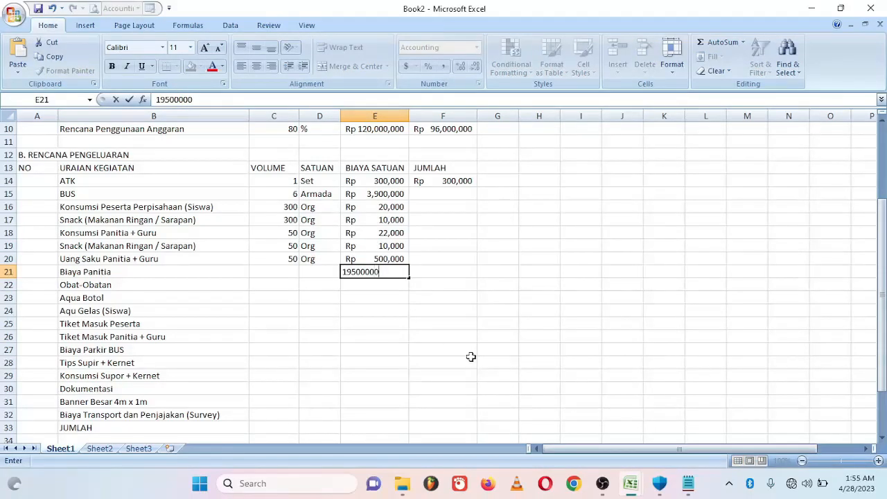
pyautogui.click(287, 271)
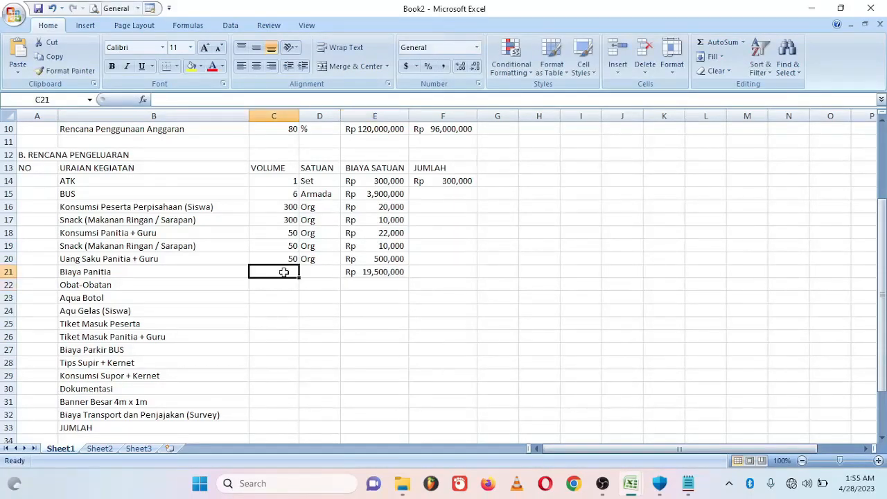
pyautogui.write('-')
pyautogui.press('Tab')
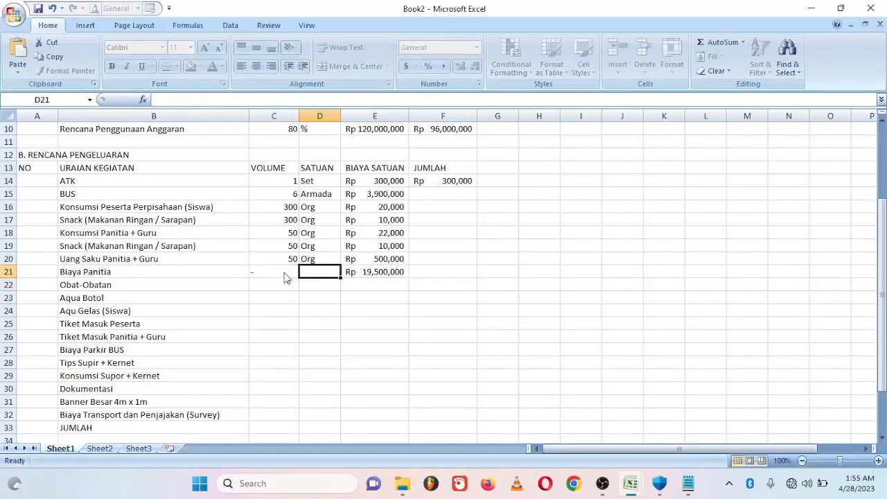
pyautogui.write('-')
pyautogui.press('Tab')
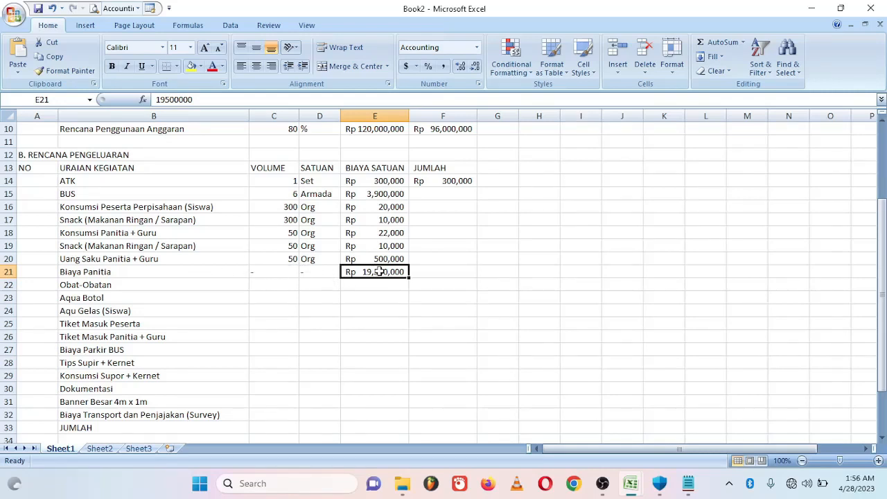
# - Enter Obat-Obatan as 6 Armada at 10,000 and Aqua Botol as 6 Dus at 58,000
pyautogui.click(272, 285)
pyautogui.write('6')
pyautogui.press('Tab')
pyautogui.write('A')
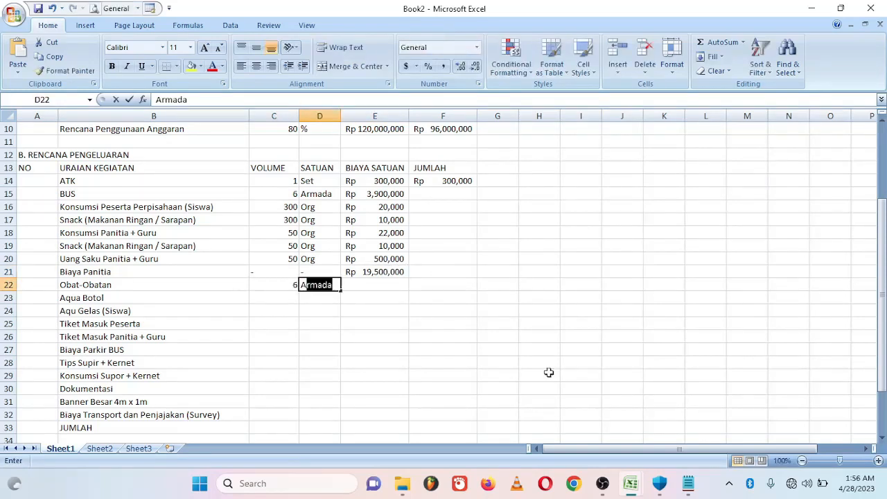
pyautogui.press('Tab')
pyautogui.write('10000')
pyautogui.press('Return')
pyautogui.press('Up')
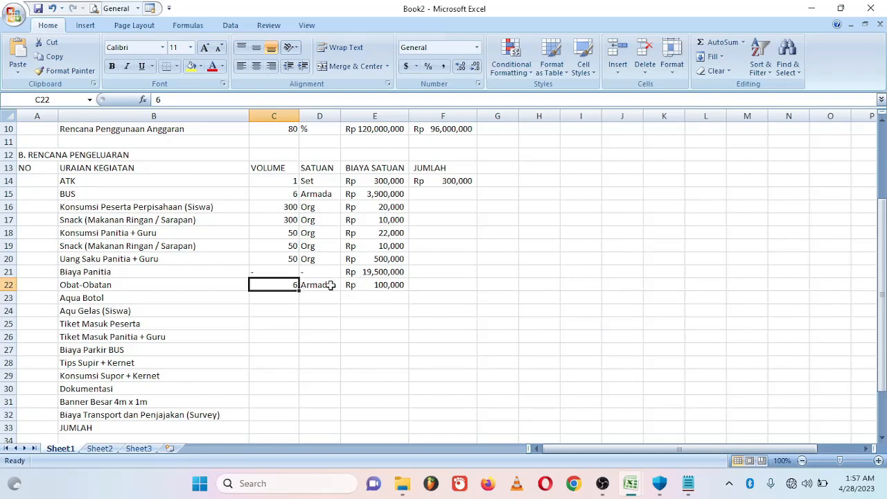
pyautogui.click(281, 297)
pyautogui.write('6')
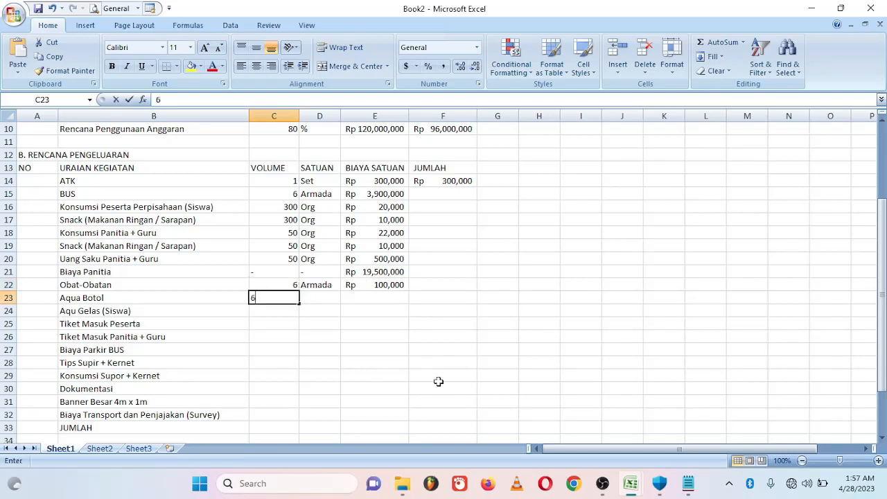
pyautogui.press('Tab')
pyautogui.write('Dus')
pyautogui.press('Tab')
pyautogui.write('58000')
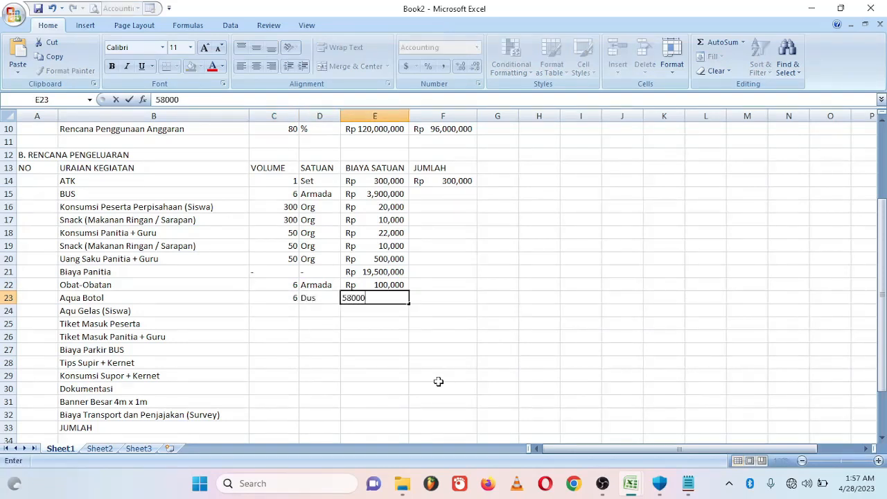
# - Enter Aqu Gelas as 6 Dus at 18,000 and Tiket Masuk Peserta as 300 Org at 35,000
pyautogui.click(283, 311)
pyautogui.write('6')
pyautogui.press('Tab')
pyautogui.write('Dus')
pyautogui.press('Tab')
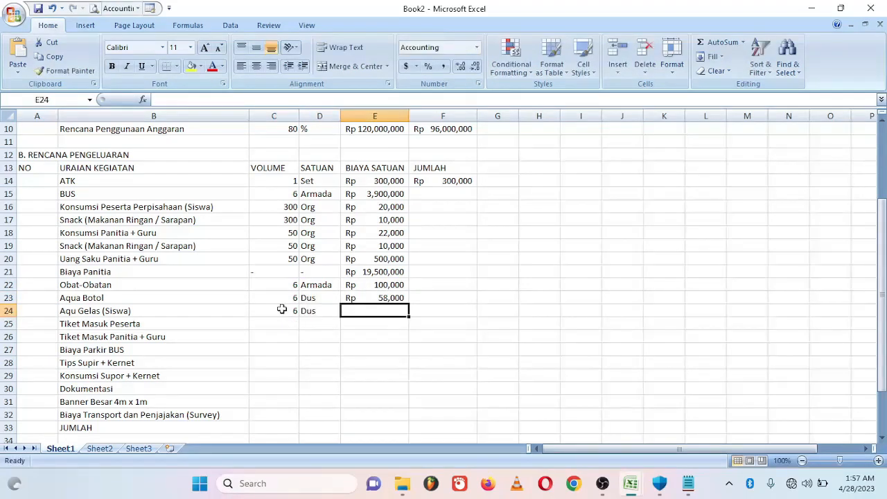
pyautogui.write('18000')
pyautogui.press('Return')
pyautogui.write('300')
pyautogui.press('Tab')
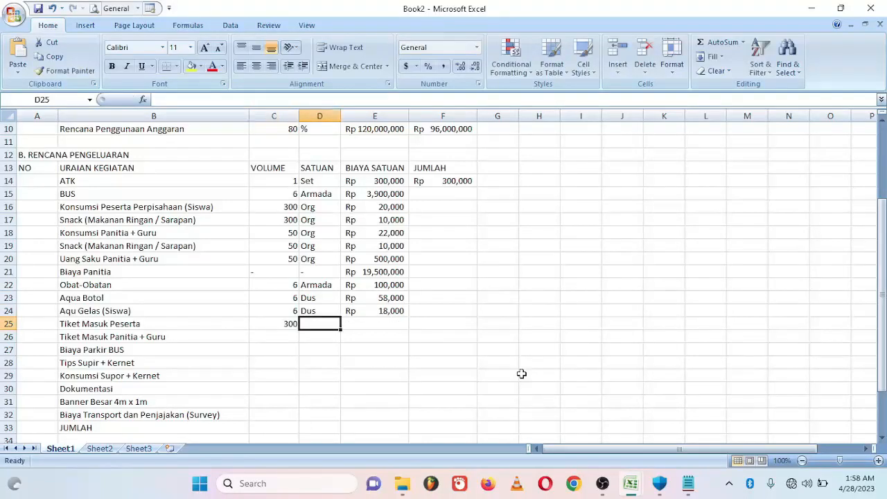
pyautogui.write('Org')
pyautogui.press('Tab')
pyautogui.write('35,000')
pyautogui.press('Return')
# - Enter Tiket Masuk Panitia as 50 Org at 35,000 and Biaya Parkir BUS as Armada at 150,000
pyautogui.write('50')
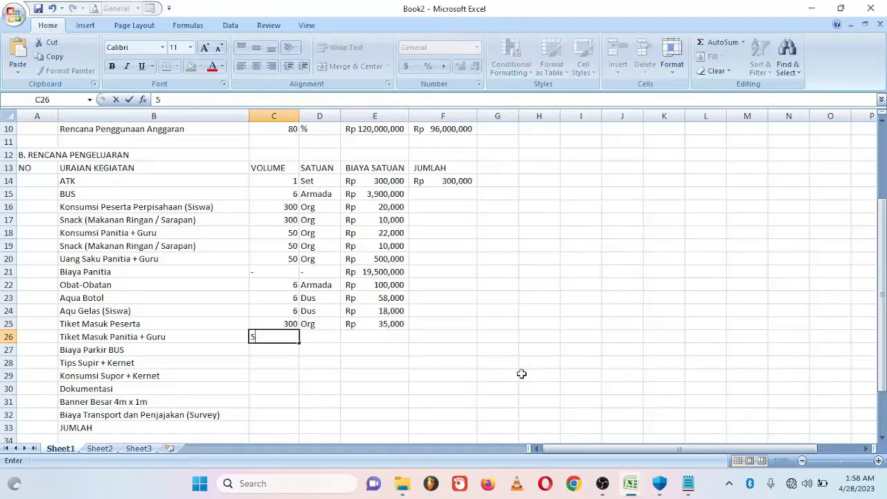
pyautogui.press('Tab')
pyautogui.write('Org')
pyautogui.press('Tab')
pyautogui.write('35000')
pyautogui.press('Return')
pyautogui.press('Tab')
pyautogui.write('Armada')
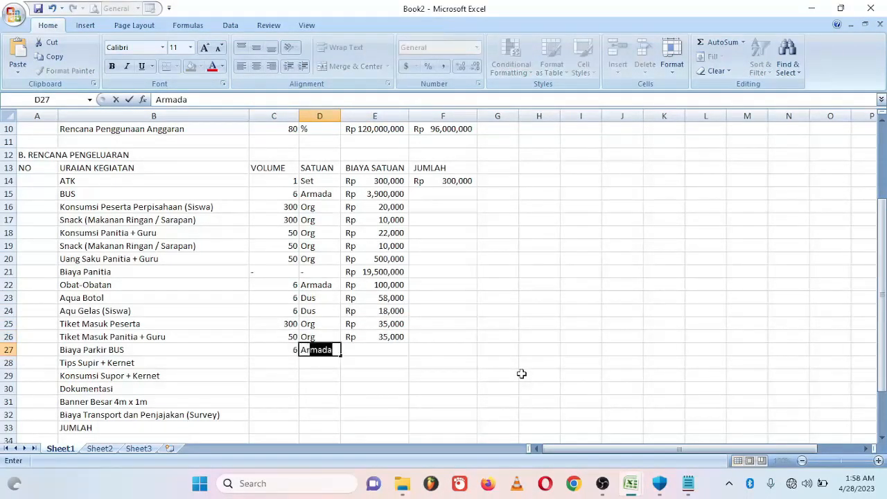
pyautogui.press('Tab')
pyautogui.write('1500')
pyautogui.press('Return')
# - Enter Tips Supir + Kernet as 12 Org with a 25,000 unit cost
pyautogui.write('12')
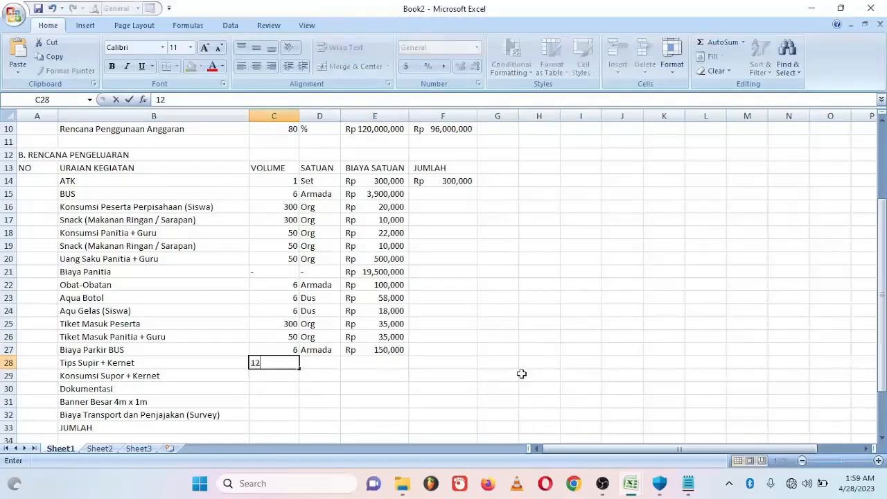
pyautogui.press('Tab')
pyautogui.write('Org')
pyautogui.press('Tab')
pyautogui.write('125,000')
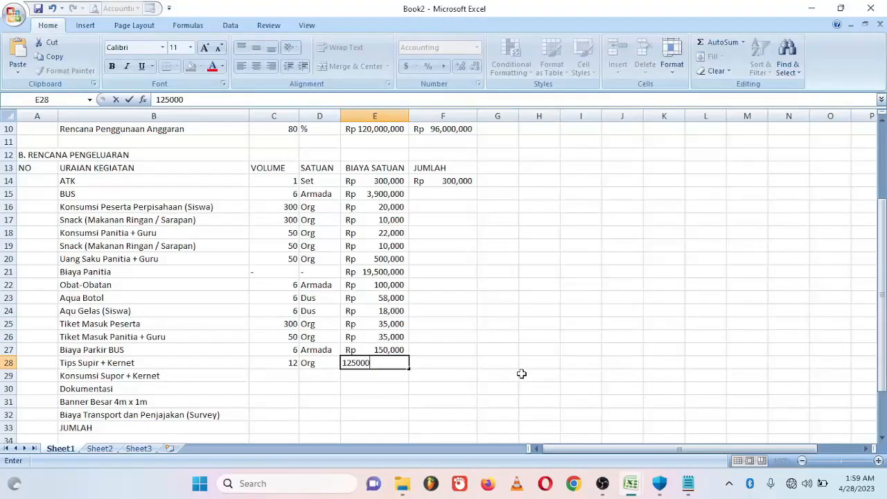
pyautogui.press('Return')
pyautogui.write('12')
pyautogui.press('Tab')
pyautogui.write('Org')
pyautogui.press('Tab')
pyautogui.write('2')
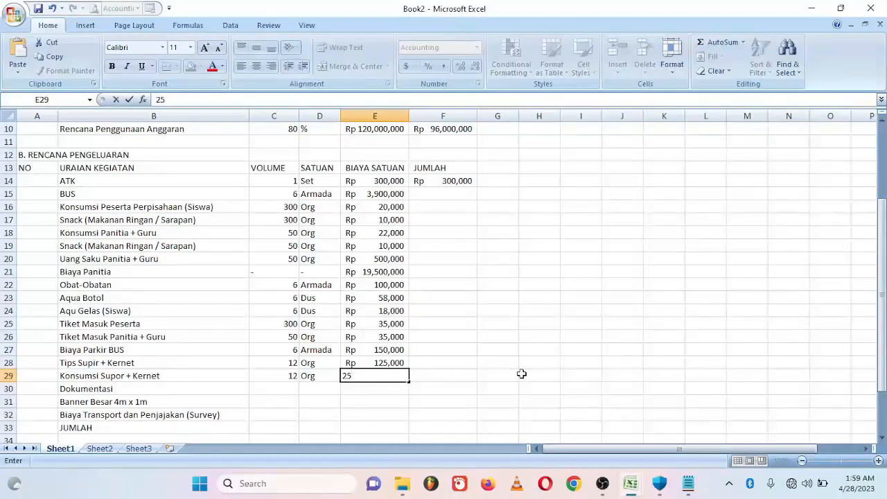
pyautogui.write('5,000')
pyautogui.press('Return')
# - Give Dokumentasi dashes for volume and unit at 294,000, and Banner Besar 1 Pch at 200,000
pyautogui.write('-')
pyautogui.press('Tab')
pyautogui.write('-')
pyautogui.press('Tab')
pyautogui.write('29')
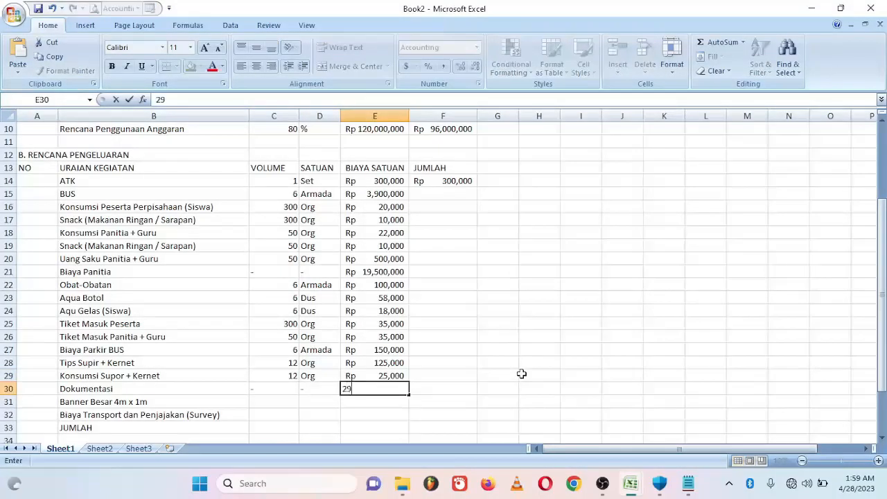
pyautogui.write('4,00000')
pyautogui.press('Return')
pyautogui.write('1')
pyautogui.press('Tab')
pyautogui.write('P')
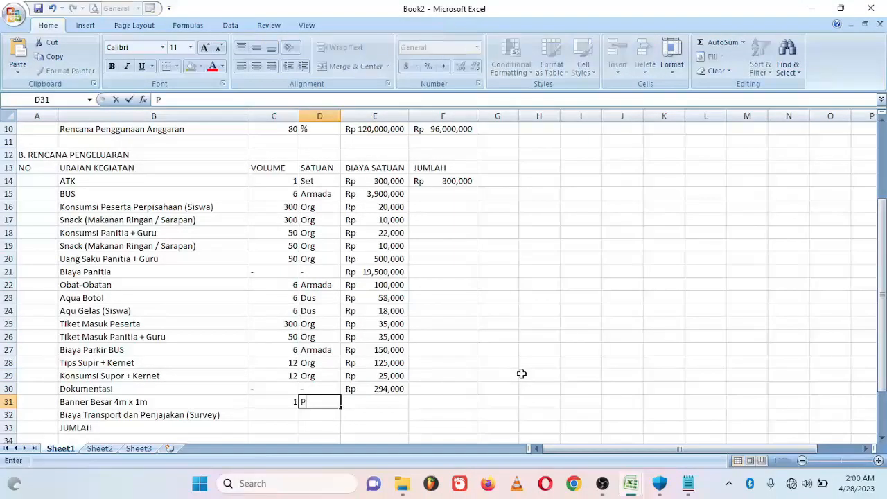
pyautogui.write('ch')
pyautogui.press('Tab')
pyautogui.write('200000')
pyautogui.press('Return')
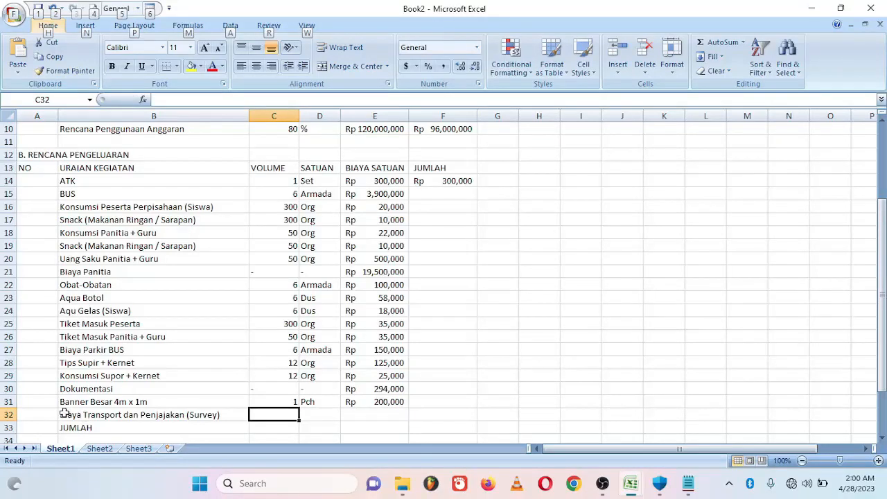
pyautogui.press('alt')
# - Insert a row above the transport item and add Banner Kecil 1m x 1m, 6 Pch at 50,000
pyautogui.rightClick(9, 414)
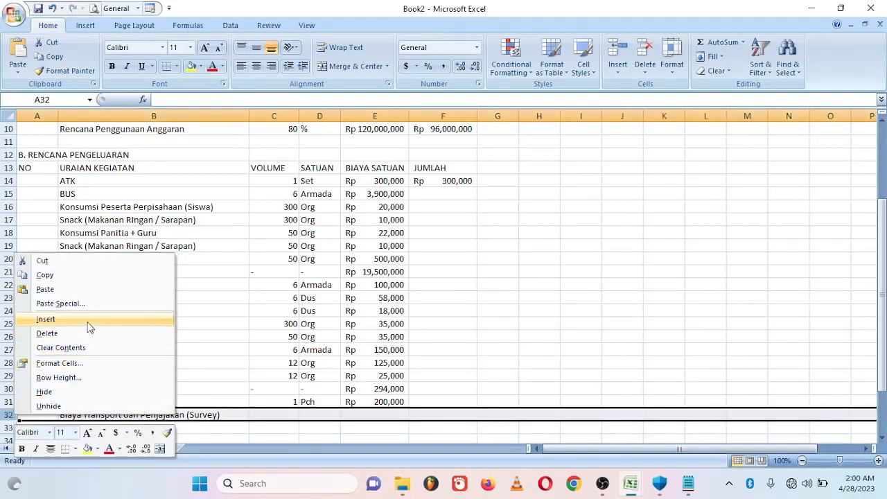
pyautogui.click(87, 319)
pyautogui.click(89, 415)
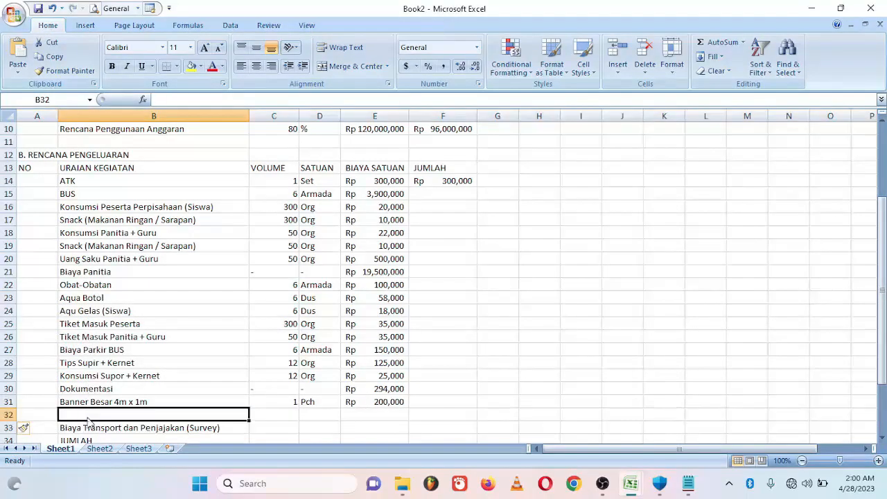
pyautogui.write('Banner Kecil 1m x 1m')
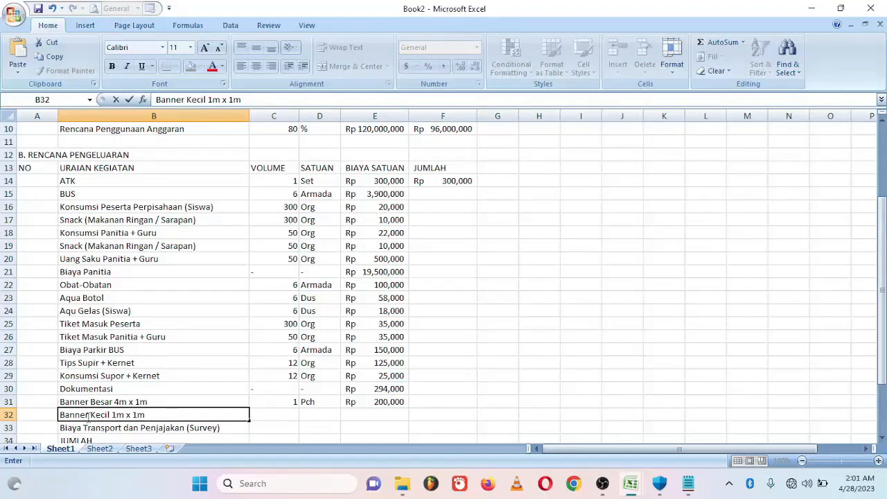
pyautogui.press('Tab')
pyautogui.write('6')
pyautogui.press('Tab')
pyautogui.write('Pch')
pyautogui.press('Tab')
pyautogui.write('50000')
# - Complete the Biaya Transport row with 2 Org at 200,000
pyautogui.click(279, 428)
pyautogui.write('2')
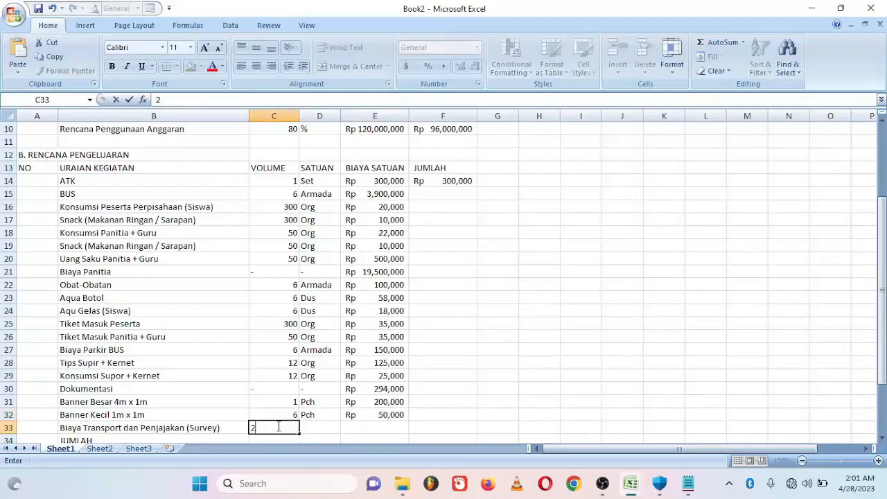
pyautogui.press('Tab')
pyautogui.write('Org')
pyautogui.press('Tab')
pyautogui.write('200000')
pyautogui.press('Return')
pyautogui.click(440, 169)
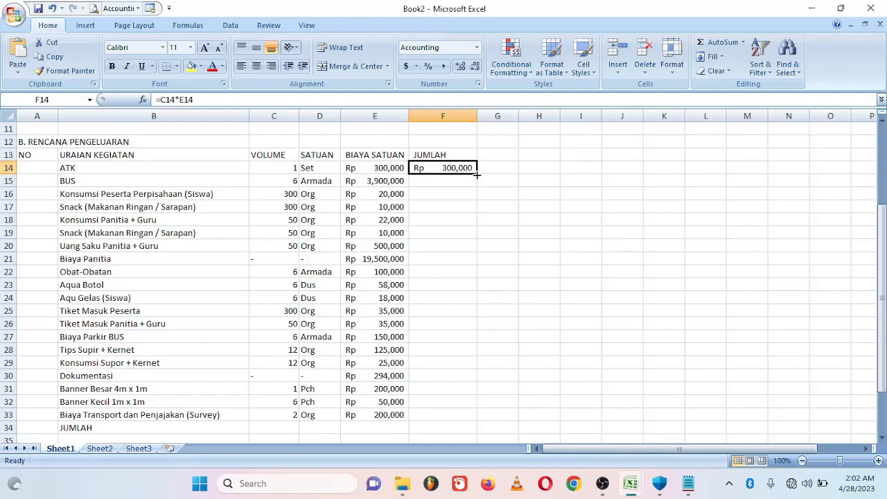
# - Fill the JUMLAH formula from F14 down to F33 and inspect the #VALUE! errors in F21 and F30
pyautogui.moveTo(477, 175); pyautogui.dragTo(477, 412)
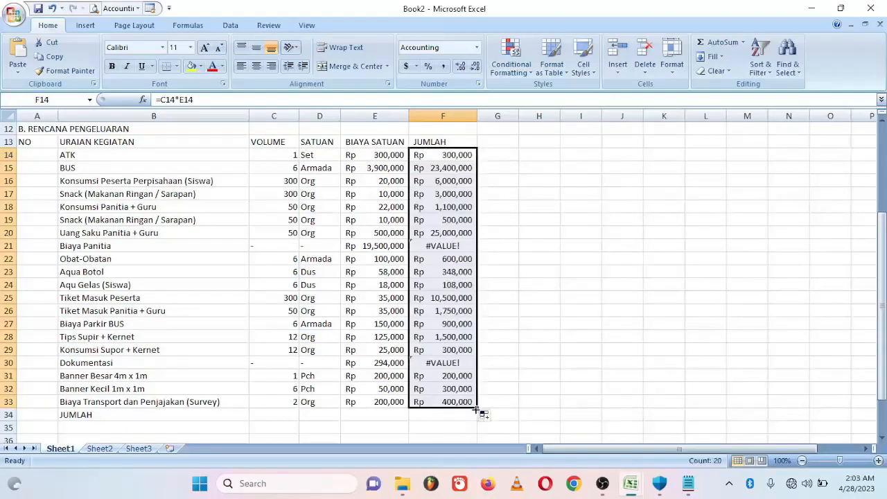
pyautogui.click(460, 246)
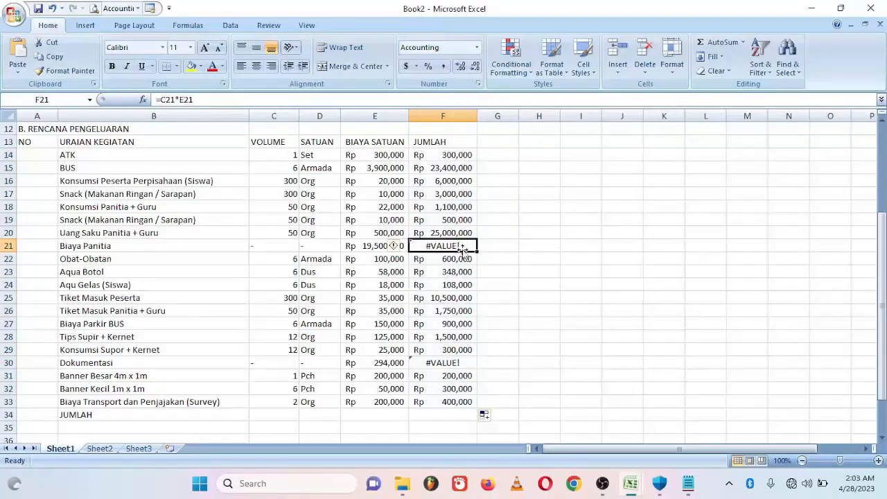
pyautogui.click(451, 361)
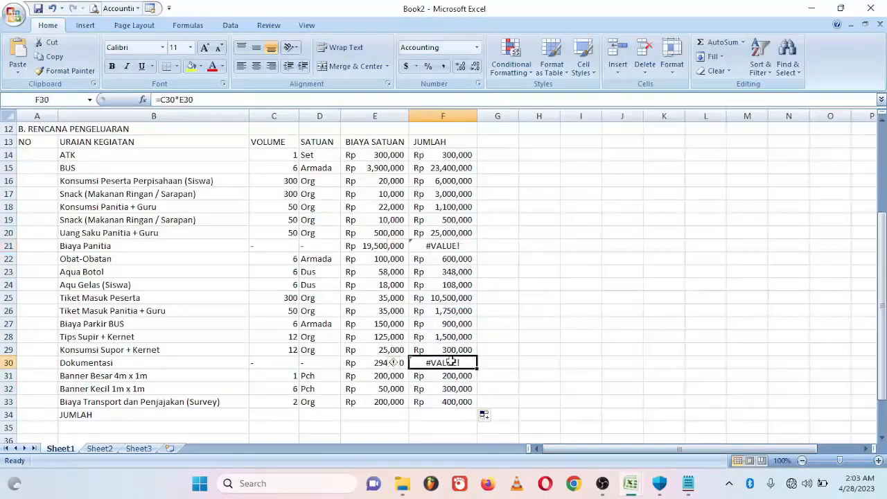
pyautogui.click(460, 247)
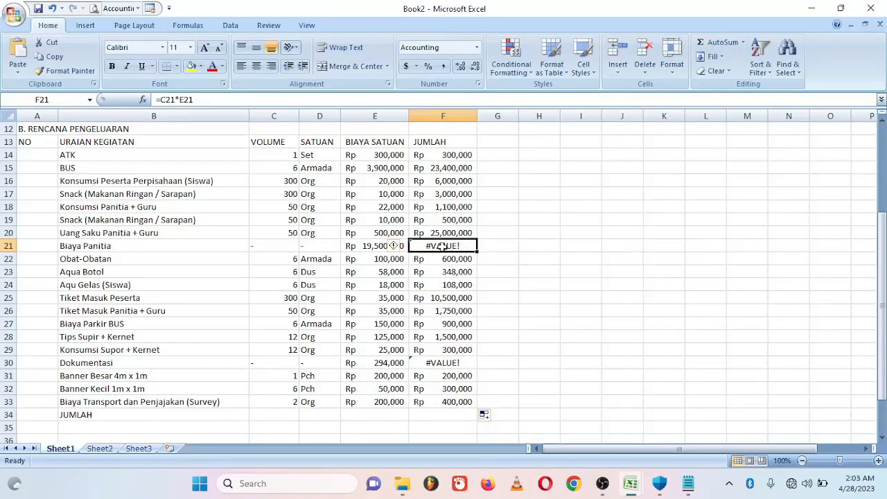
pyautogui.click(271, 247)
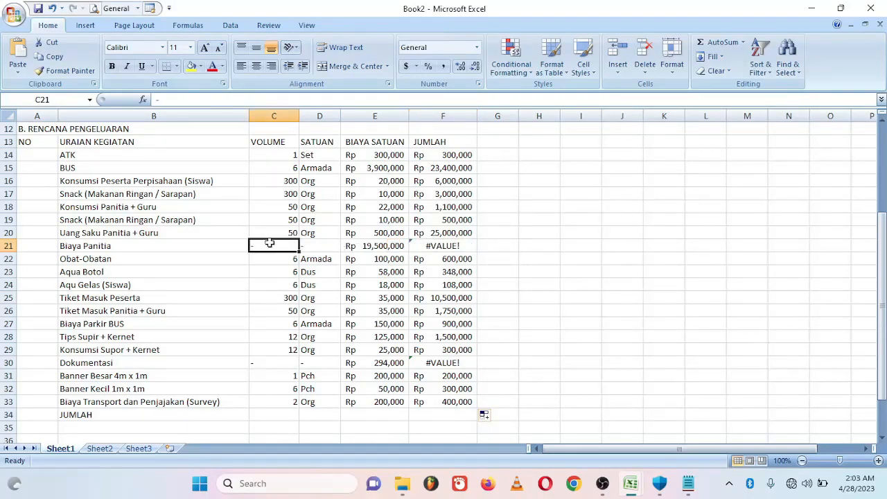
pyautogui.click(441, 248)
pyautogui.click(434, 365)
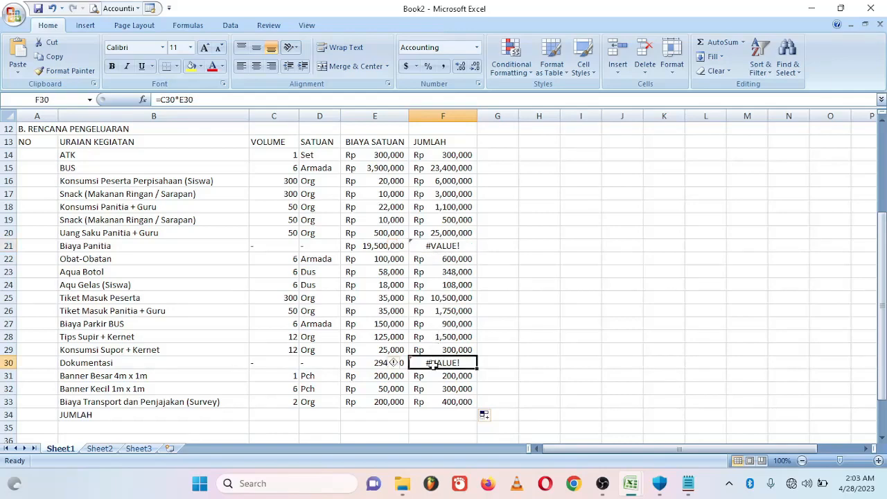
# - Replace the #VALUE! errors with =E21 in F21 and =E30 in F30
pyautogui.click(450, 248)
pyautogui.press('Delete')
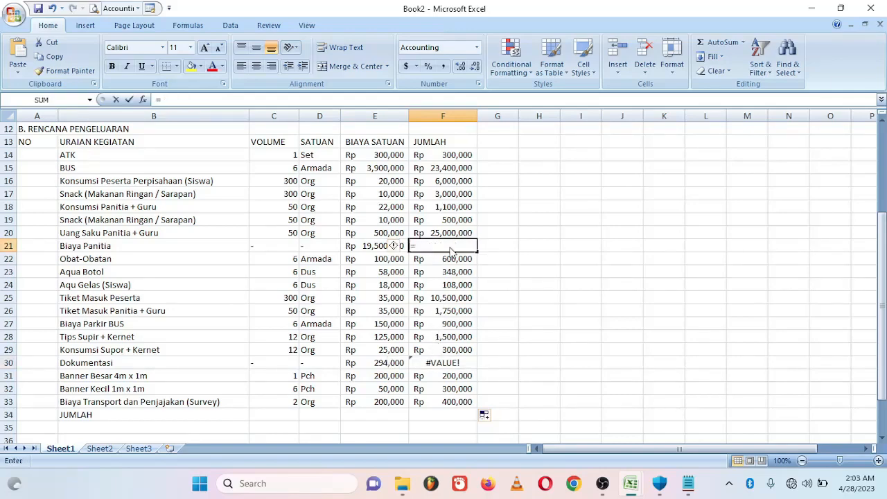
pyautogui.write('=')
pyautogui.click(374, 247)
pyautogui.press('Return')
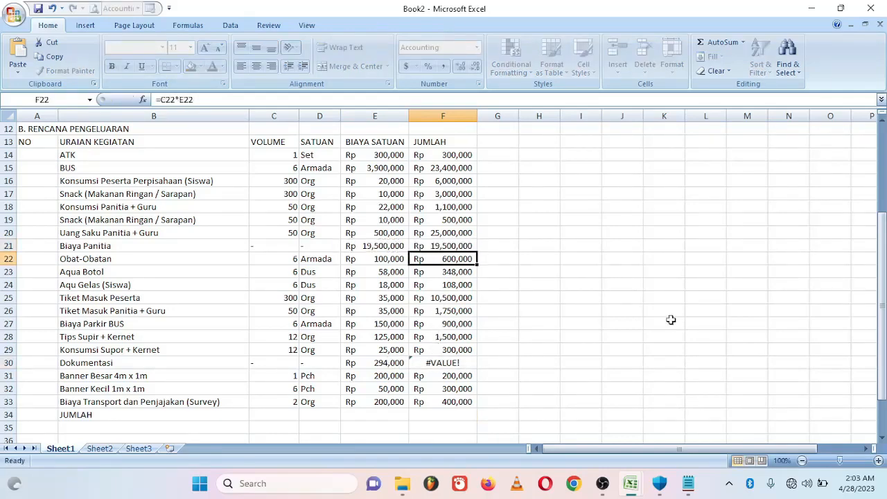
pyautogui.click(433, 363)
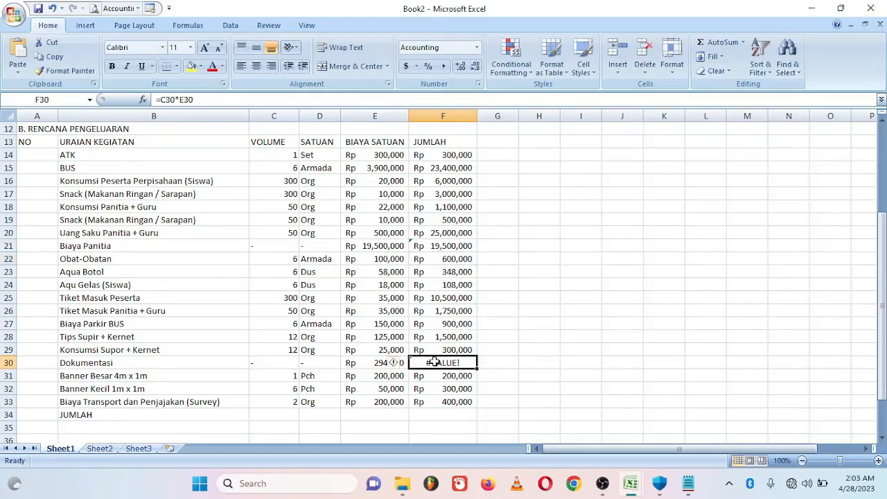
pyautogui.write('=')
pyautogui.click(397, 363)
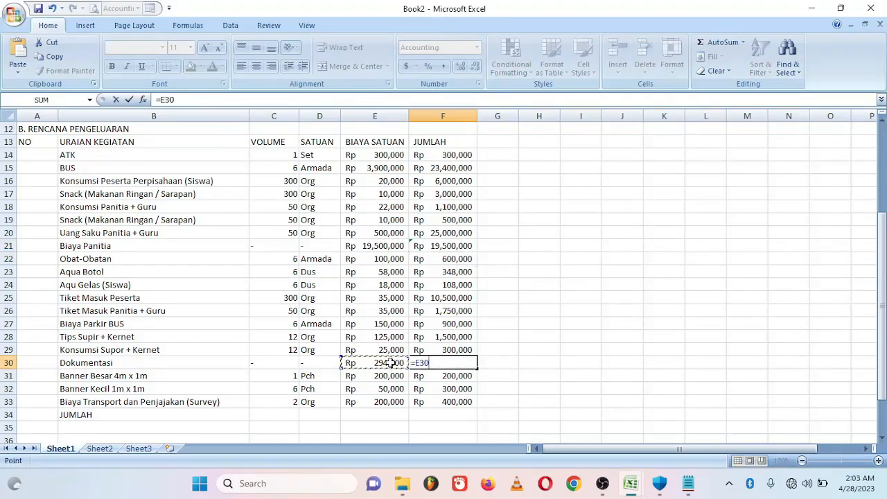
pyautogui.press('Return')
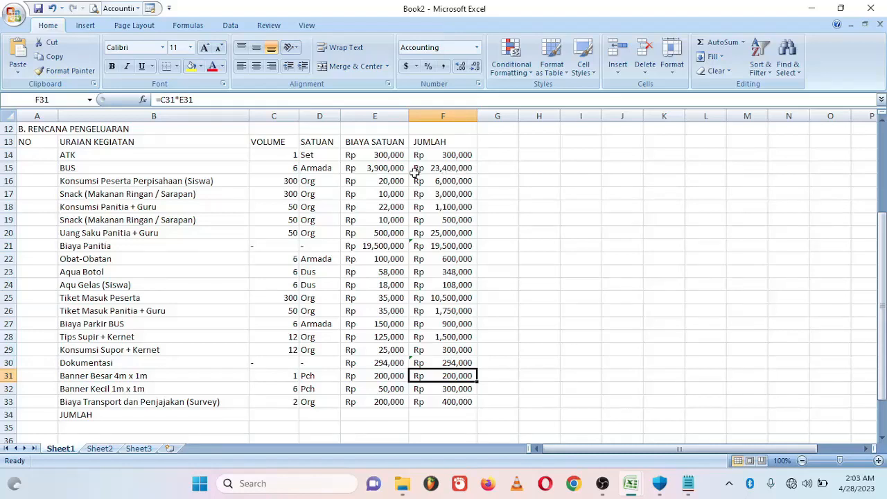
pyautogui.click(244, 171)
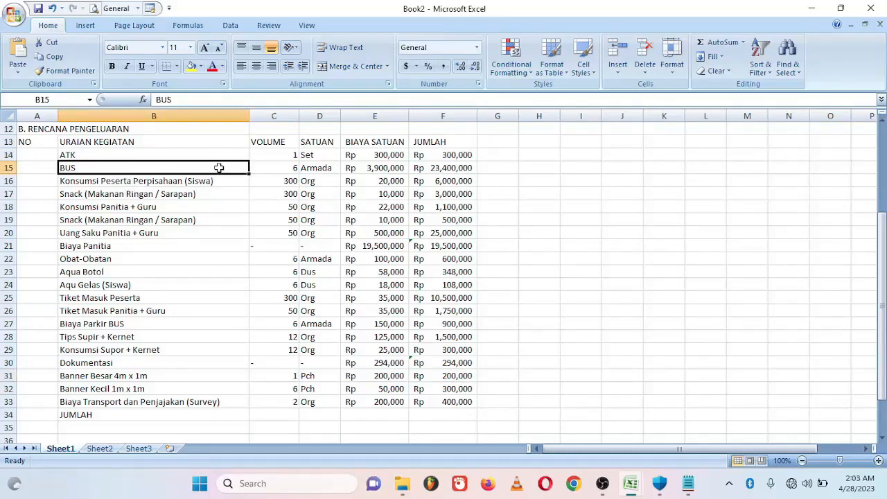
pyautogui.click(276, 168)
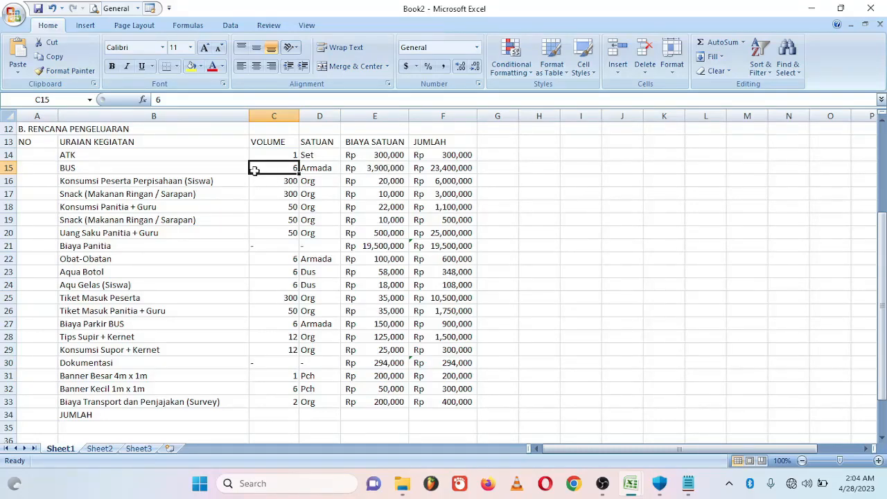
pyautogui.click(463, 168)
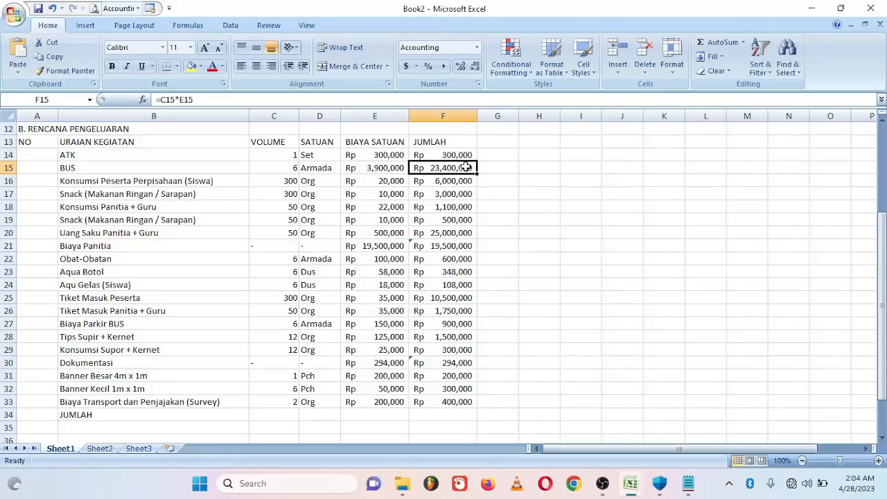
pyautogui.moveTo(450, 181); pyautogui.dragTo(449, 386)
pyautogui.click(445, 415)
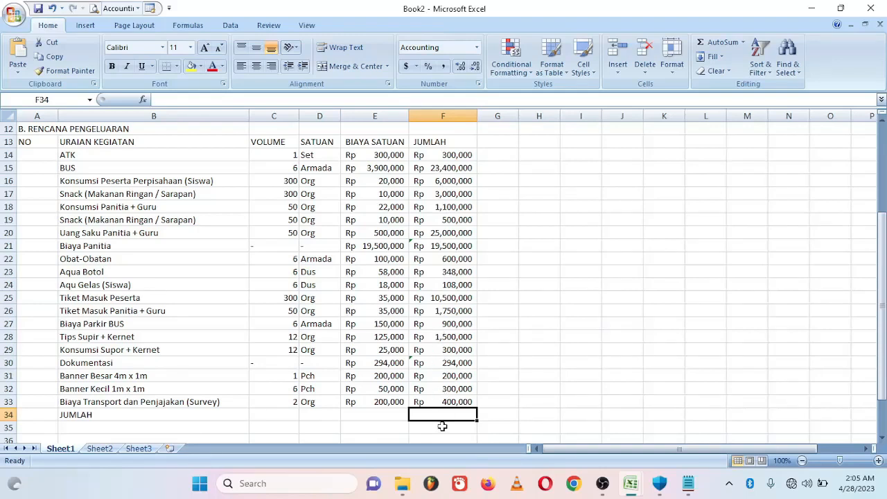
pyautogui.write('=')
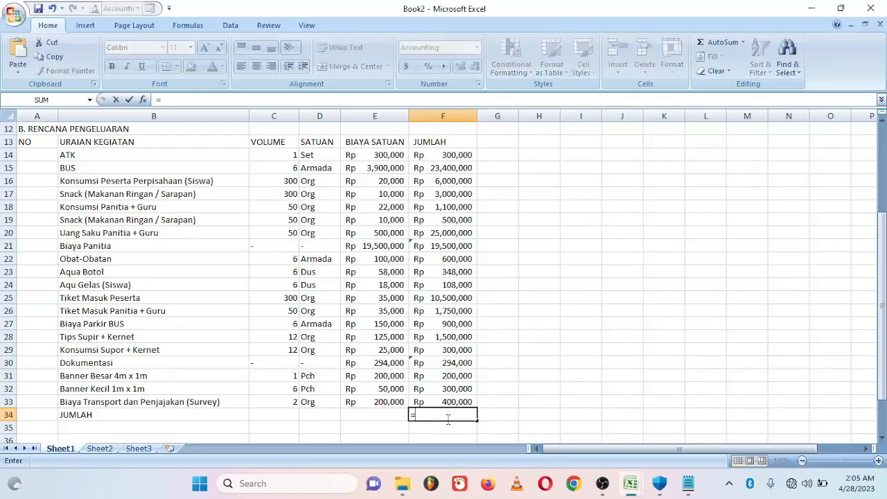
pyautogui.write('Sum(')
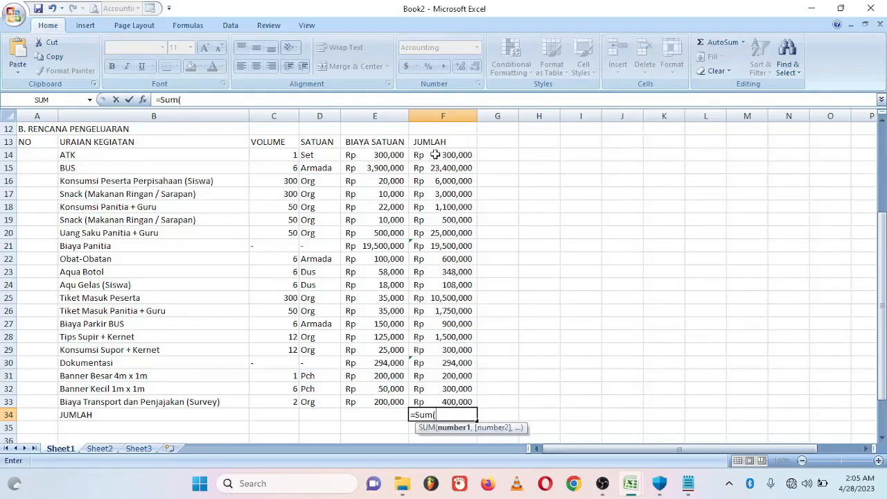
pyautogui.moveTo(435, 155); pyautogui.dragTo(459, 402)
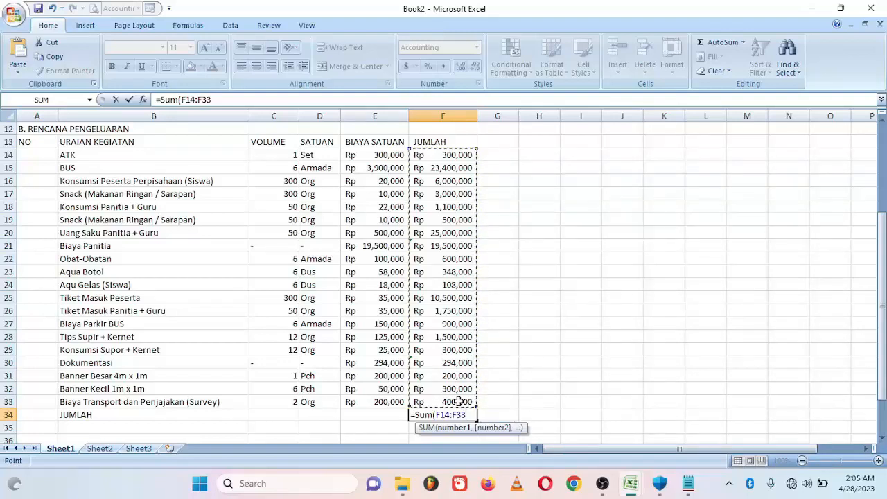
pyautogui.write(')')
pyautogui.press('Return')
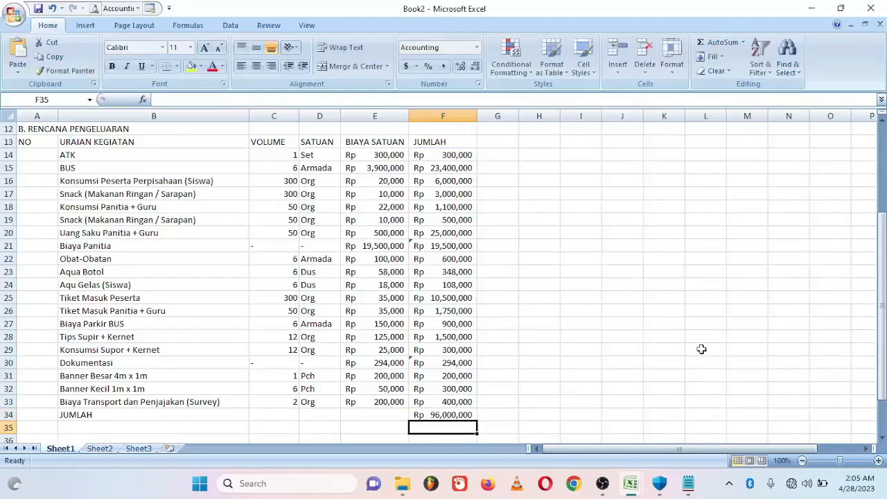
pyautogui.click(456, 414)
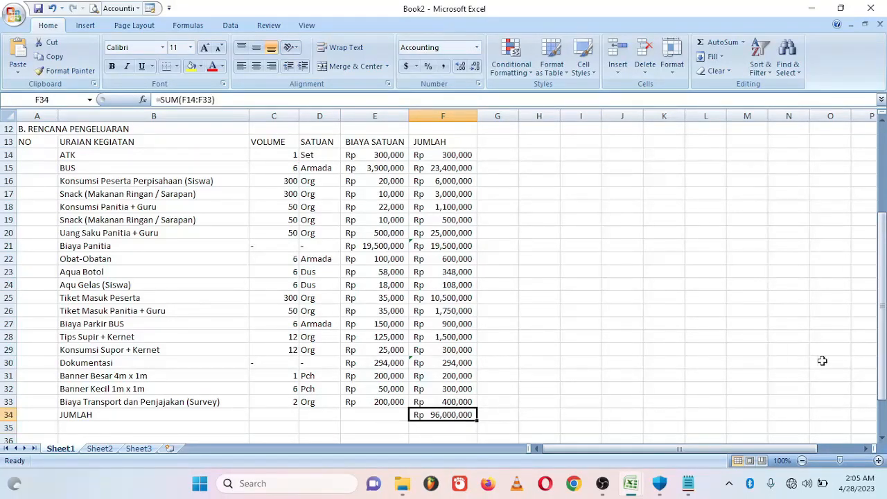
pyautogui.moveTo(882, 345); pyautogui.dragTo(882, 284)
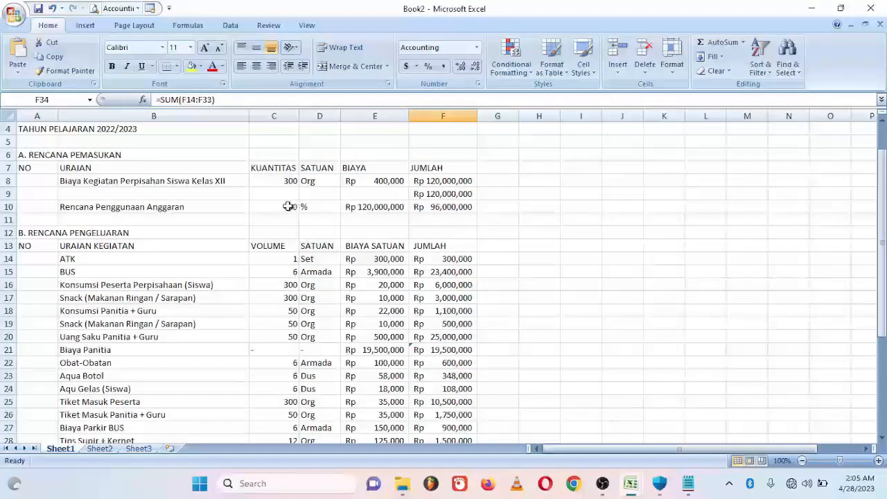
pyautogui.click(439, 206)
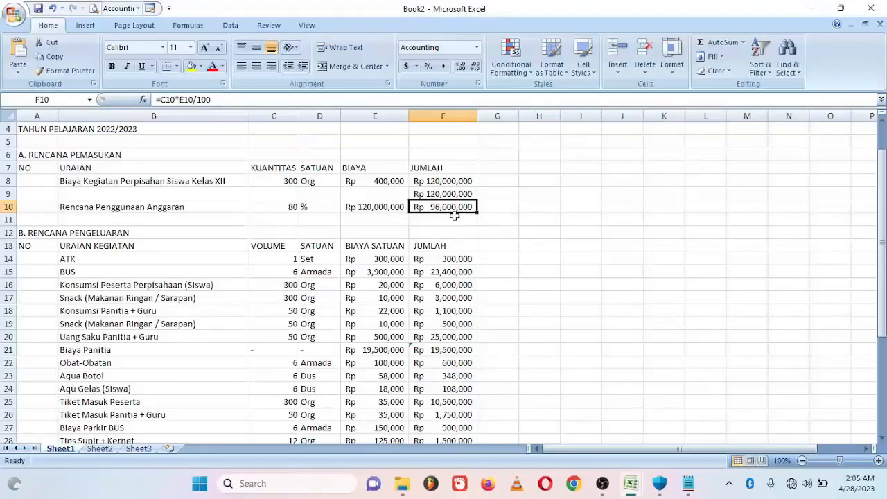
pyautogui.moveTo(884, 271); pyautogui.dragTo(885, 331)
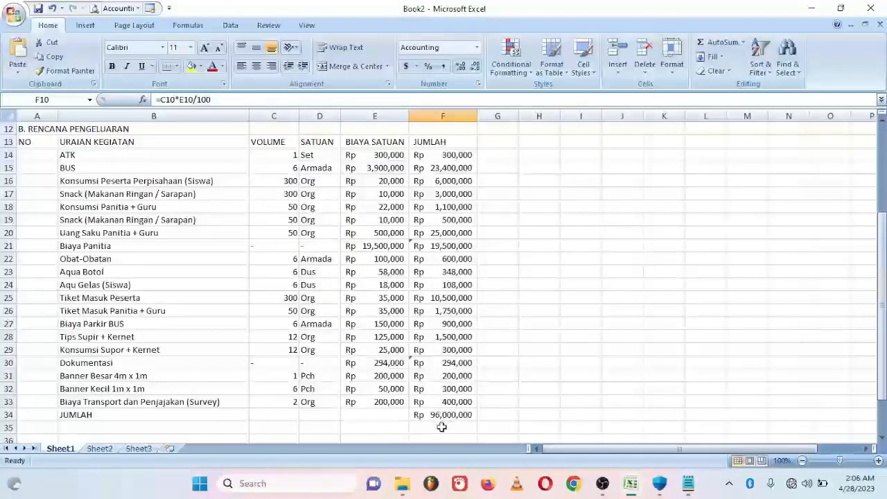
pyautogui.click(459, 415)
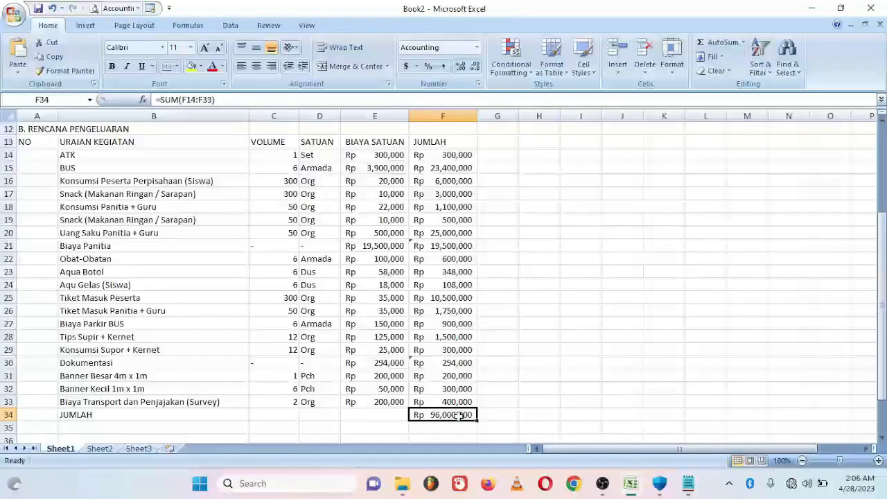
pyautogui.scroll(-1, 485, 395)
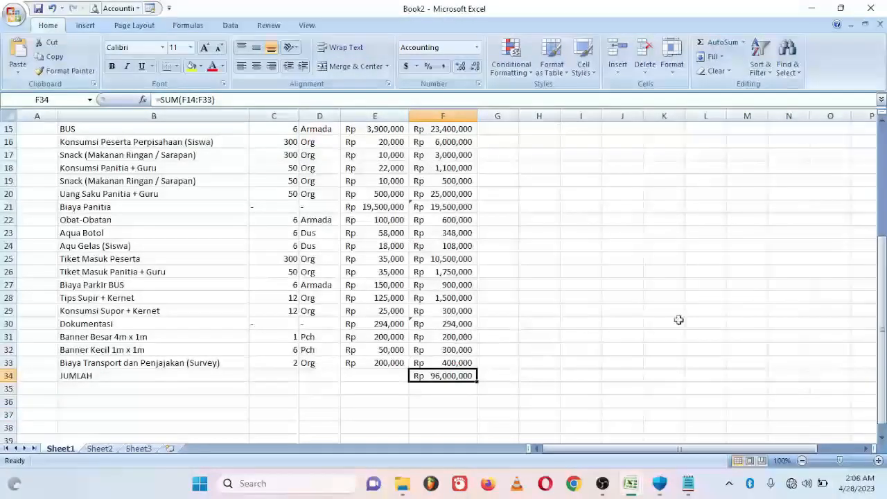
pyautogui.moveTo(882, 347); pyautogui.dragTo(882, 139)
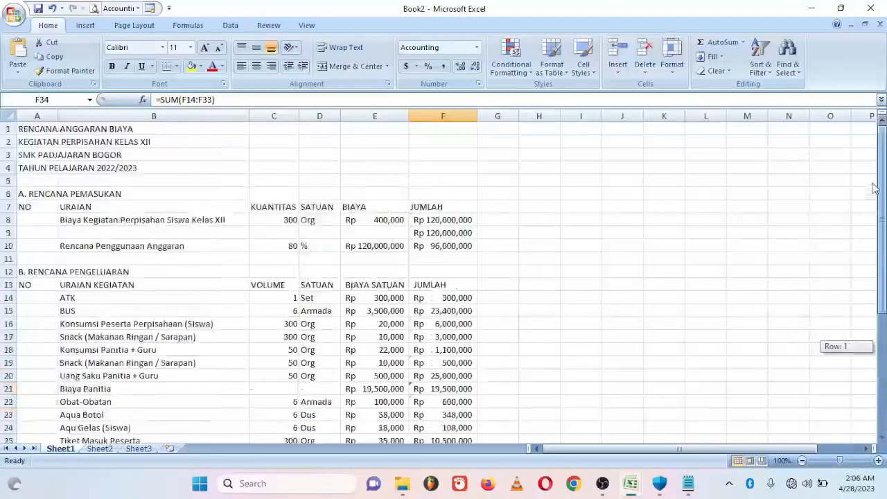
# - Apply All Borders to the income table A7:F10
pyautogui.click(30, 206)
pyautogui.moveTo(31, 206); pyautogui.dragTo(463, 257)
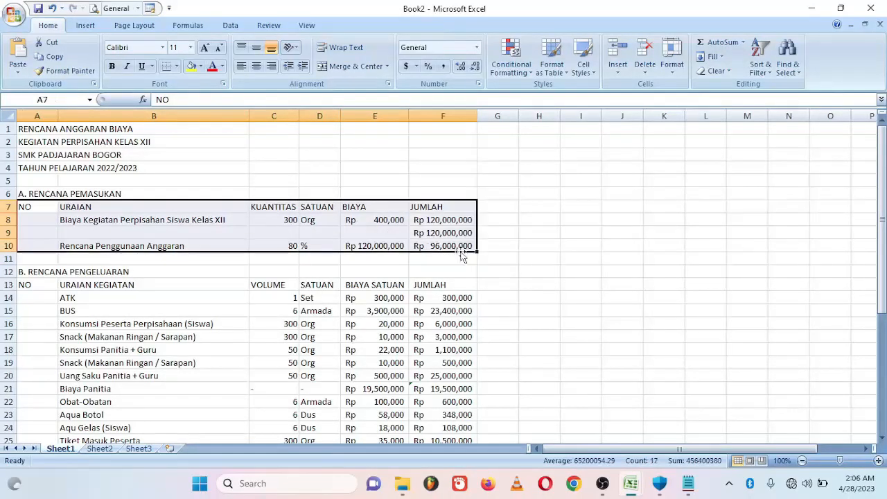
pyautogui.click(176, 66)
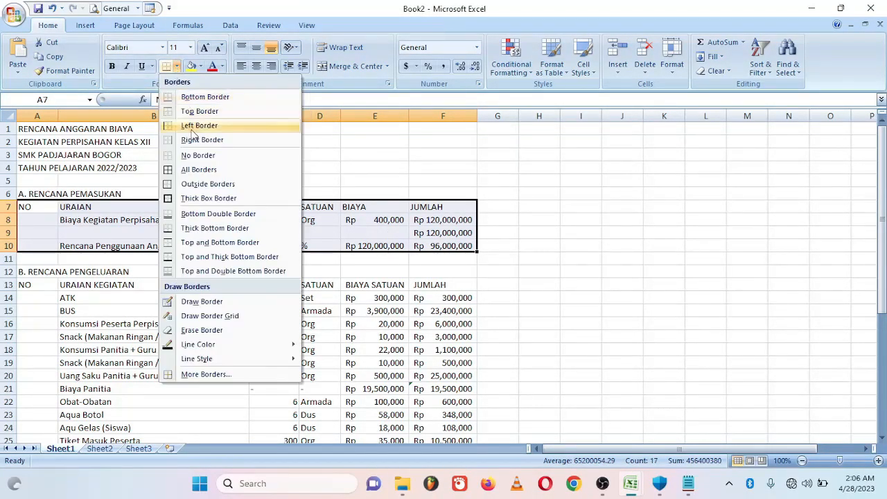
pyautogui.click(199, 170)
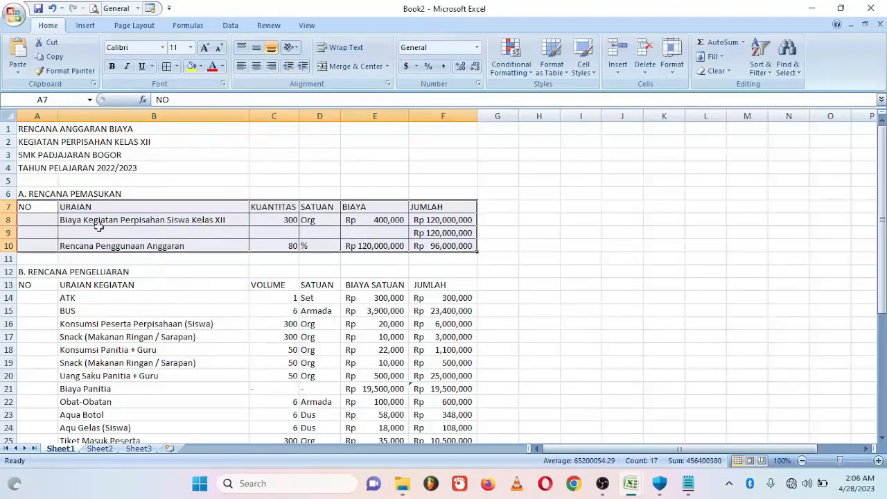
# - Centre the income headers and the C8:D10 quantity and unit values horizontally and vertically
pyautogui.moveTo(43, 205); pyautogui.dragTo(450, 209)
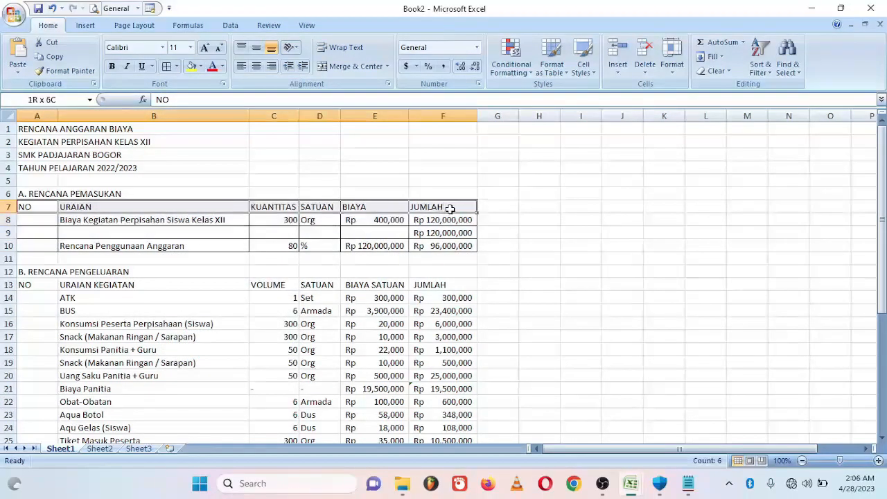
pyautogui.click(256, 67)
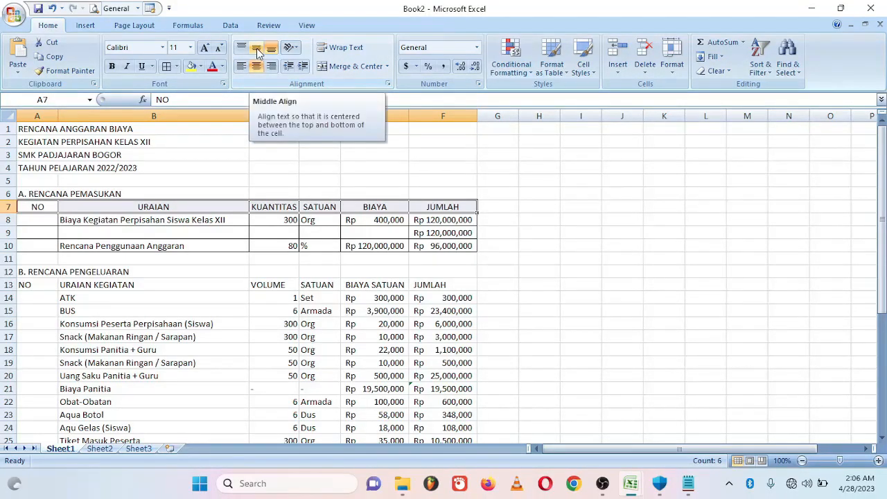
pyautogui.click(257, 52)
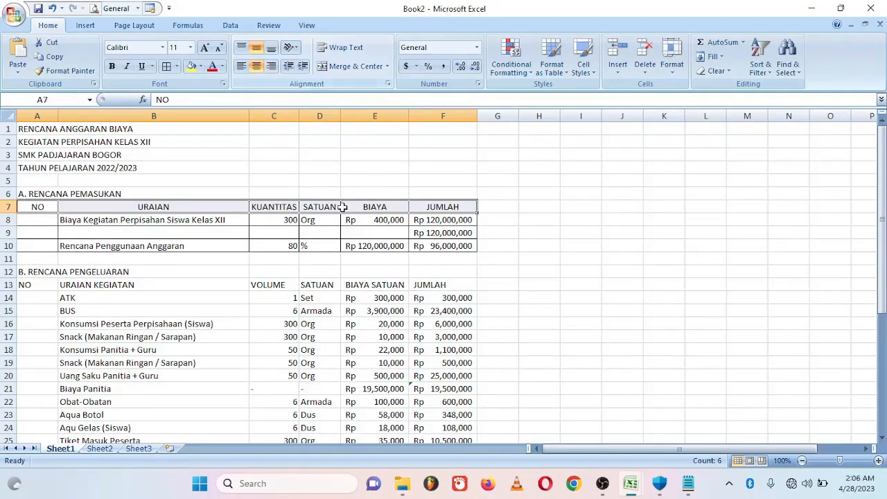
pyautogui.click(269, 219)
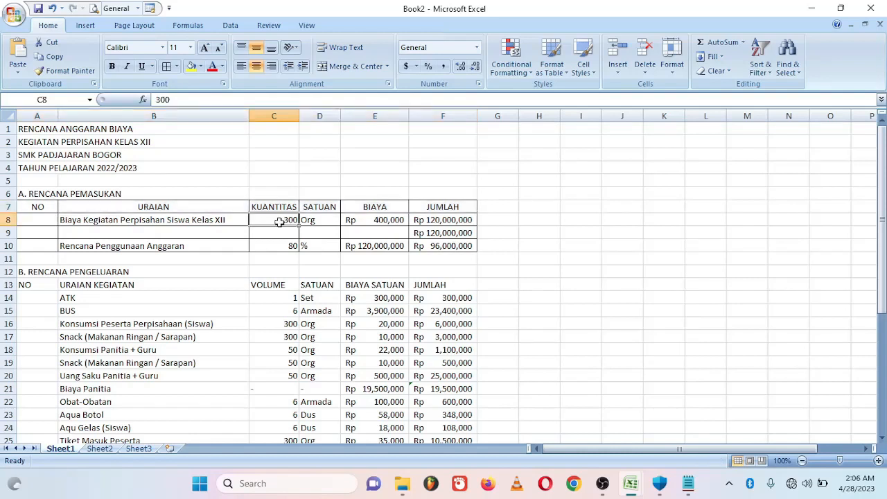
pyautogui.moveTo(280, 222); pyautogui.dragTo(321, 246)
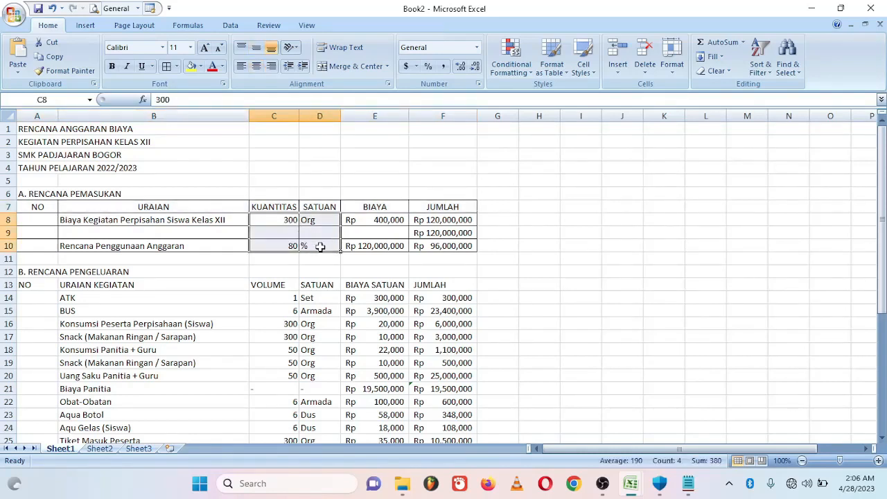
pyautogui.click(257, 69)
pyautogui.click(257, 50)
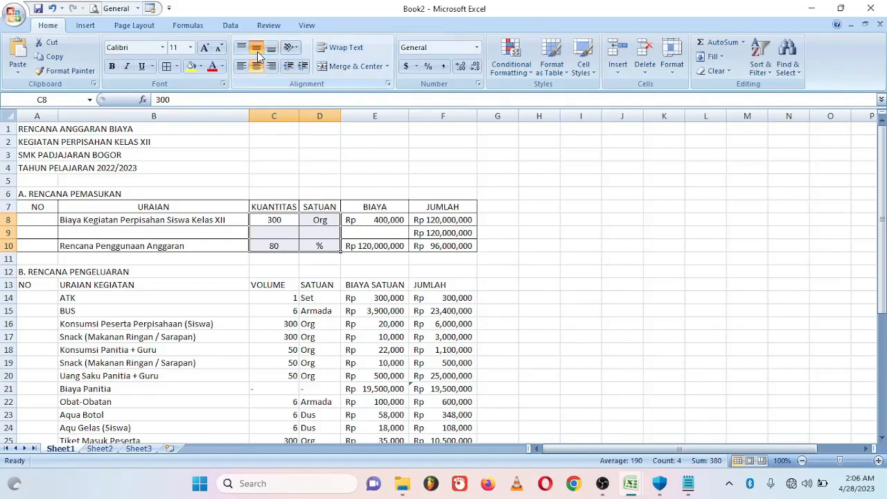
# - Number the income items 1 in A8 and 2 in A10, and centre A8:A10
pyautogui.click(598, 244)
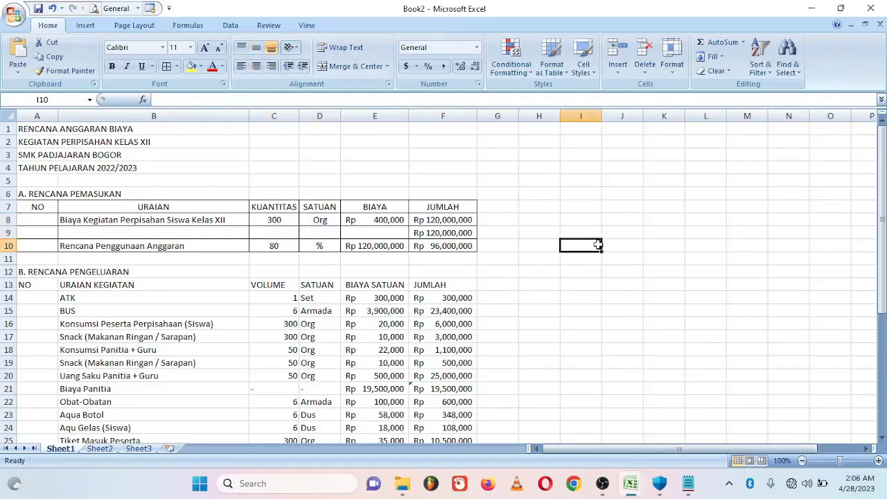
pyautogui.click(36, 219)
pyautogui.write('1')
pyautogui.press('Return')
pyautogui.press('Return')
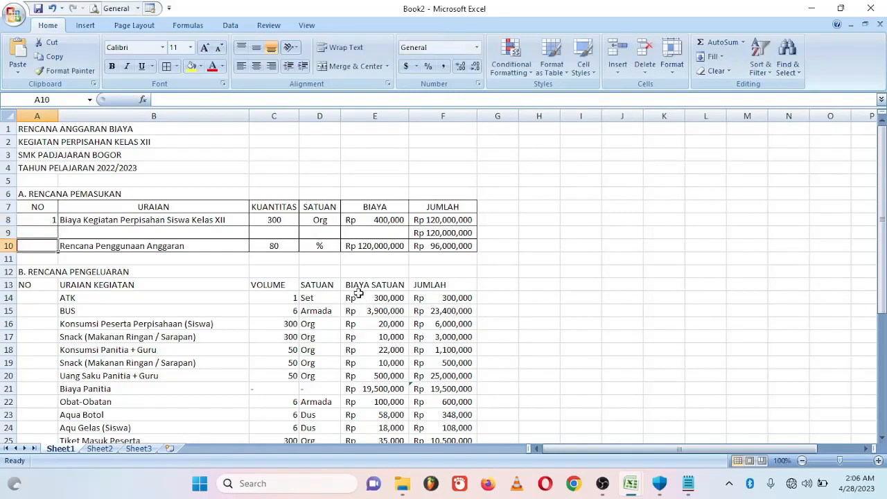
pyautogui.write('2')
pyautogui.press('Return')
pyautogui.moveTo(40, 223); pyautogui.dragTo(32, 242)
pyautogui.click(257, 66)
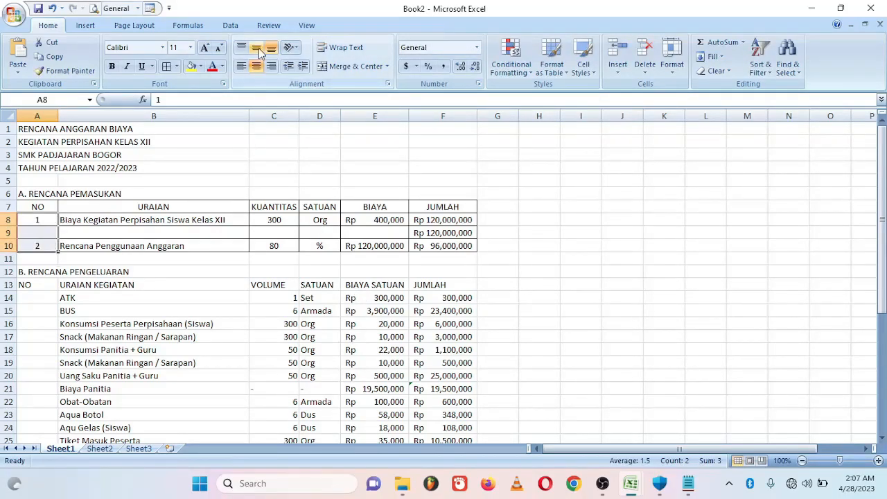
pyautogui.click(543, 192)
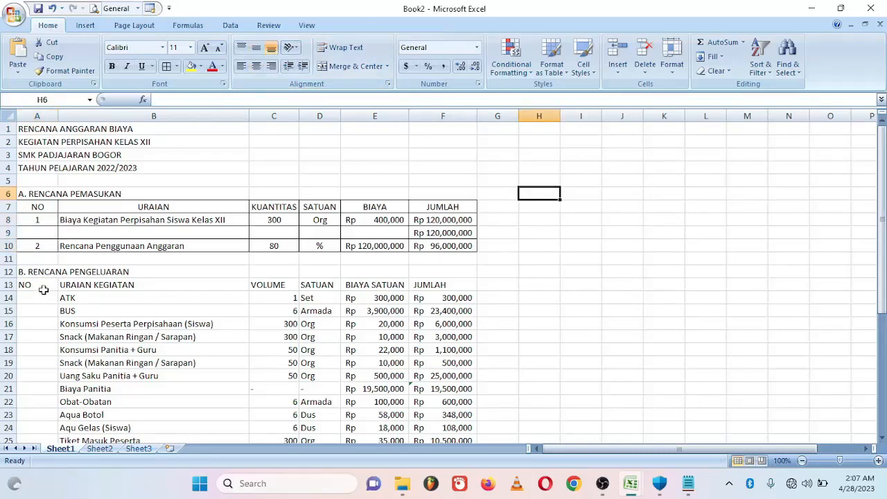
# - Apply All Borders to A13:F34 and centre the A13:F13 header row horizontally and vertically
pyautogui.moveTo(25, 284); pyautogui.dragTo(445, 409)
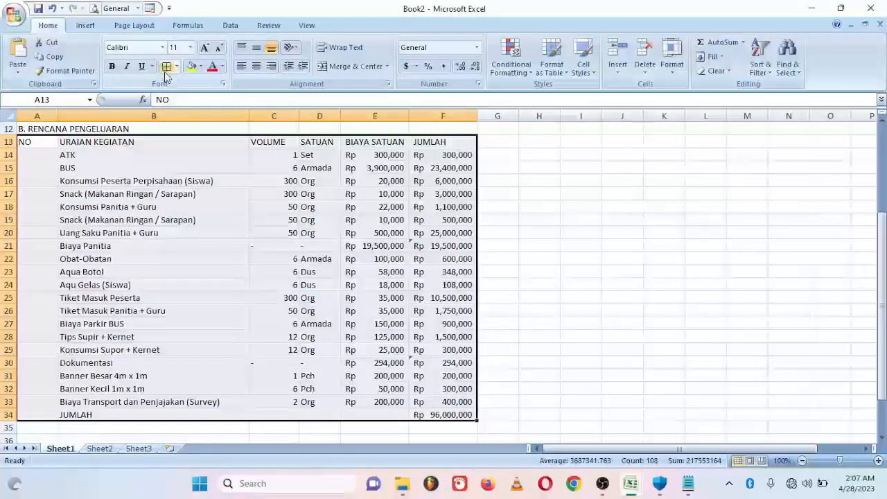
pyautogui.click(166, 67)
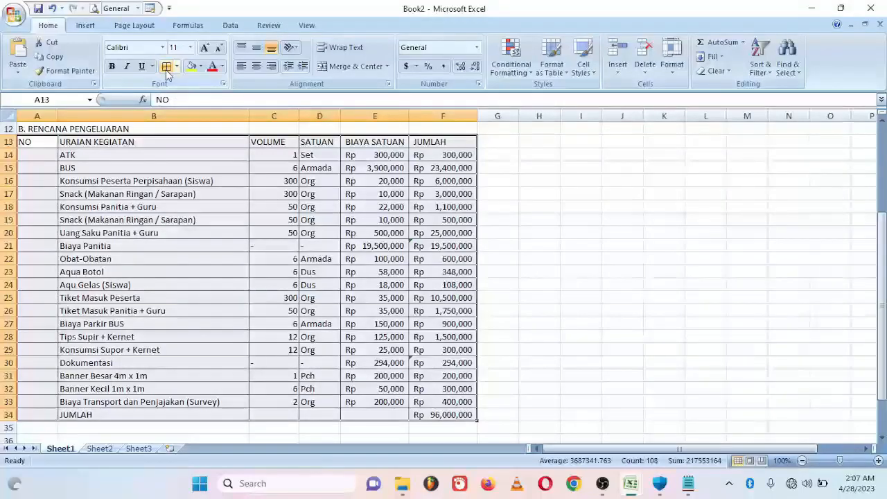
pyautogui.moveTo(25, 142); pyautogui.dragTo(429, 142)
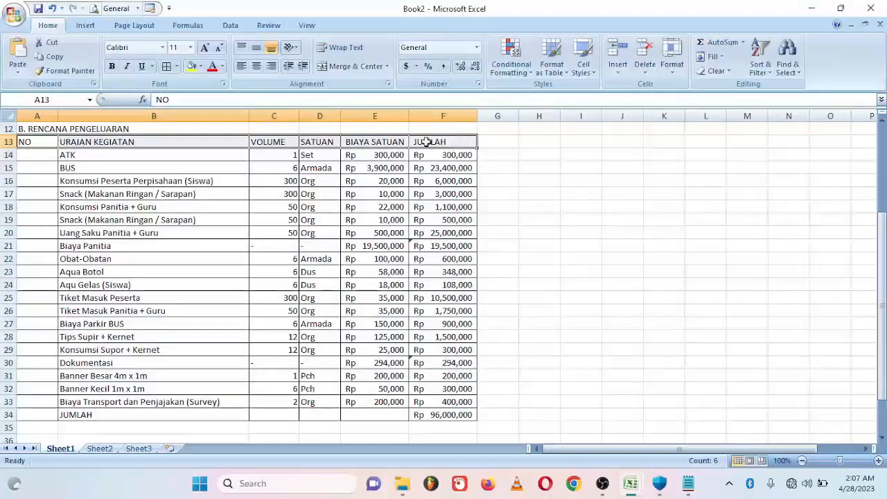
pyautogui.click(257, 66)
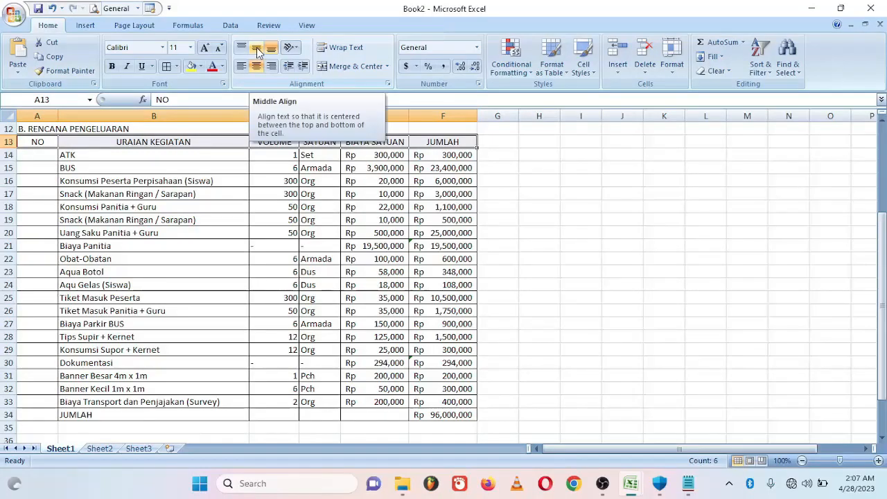
pyautogui.click(256, 49)
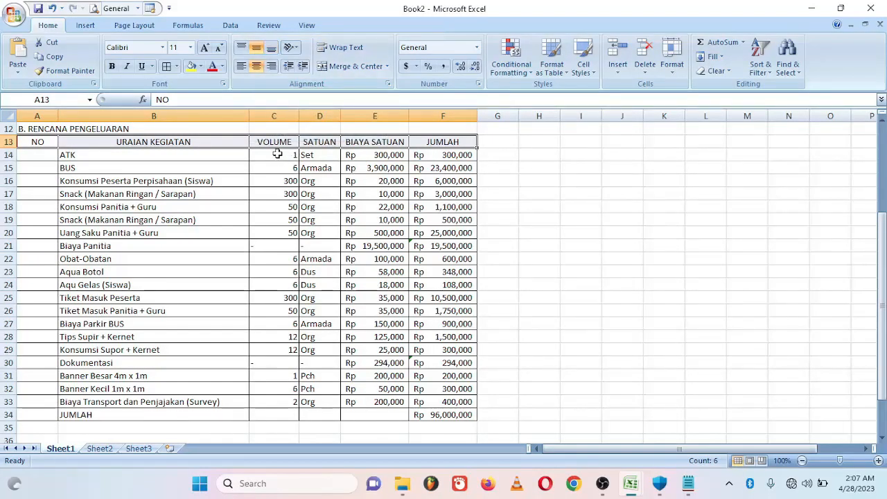
pyautogui.moveTo(277, 154); pyautogui.dragTo(275, 401)
# - Centre the column C VOLUME values and enter 1 as the first expense number in A14
pyautogui.click(256, 67)
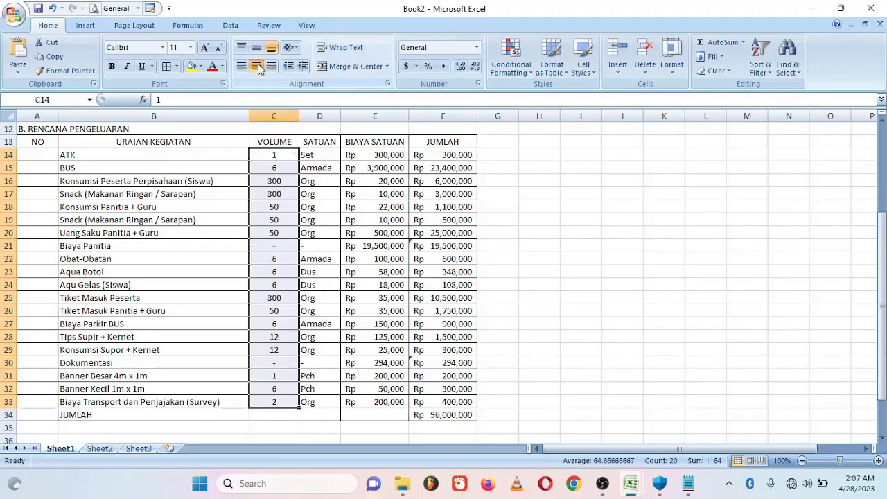
pyautogui.click(256, 51)
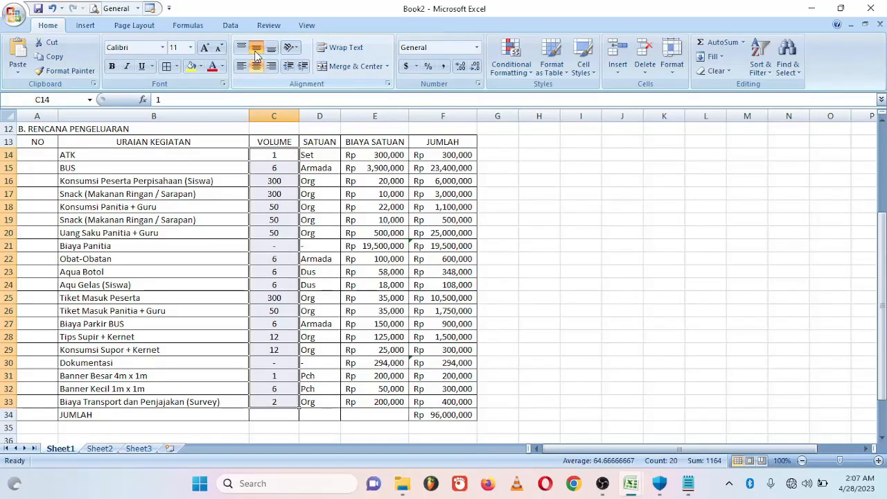
pyautogui.click(17, 156)
pyautogui.write('1')
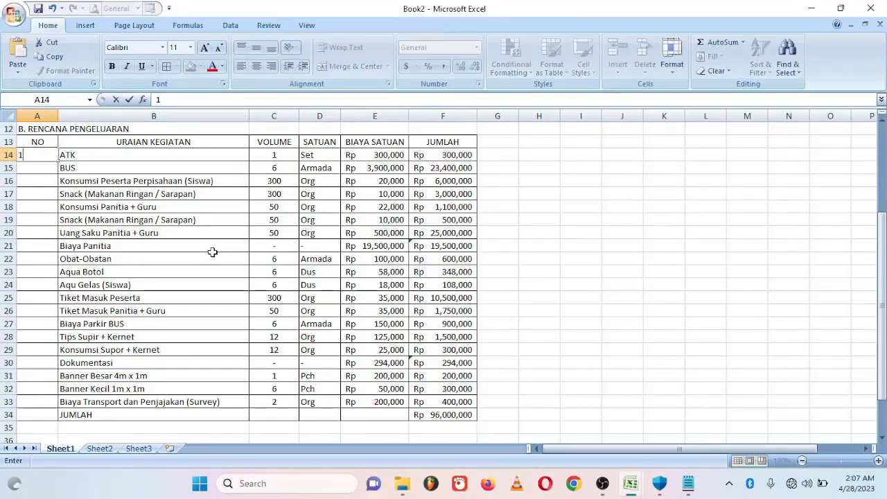
pyautogui.press('Return')
# - Enter =A14+1 in A15 and fill it down to A33
pyautogui.write('=')
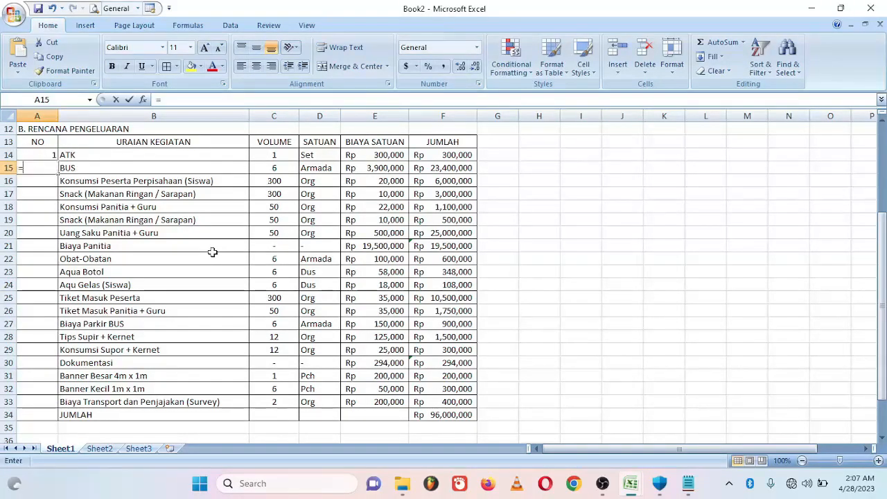
pyautogui.click(43, 155)
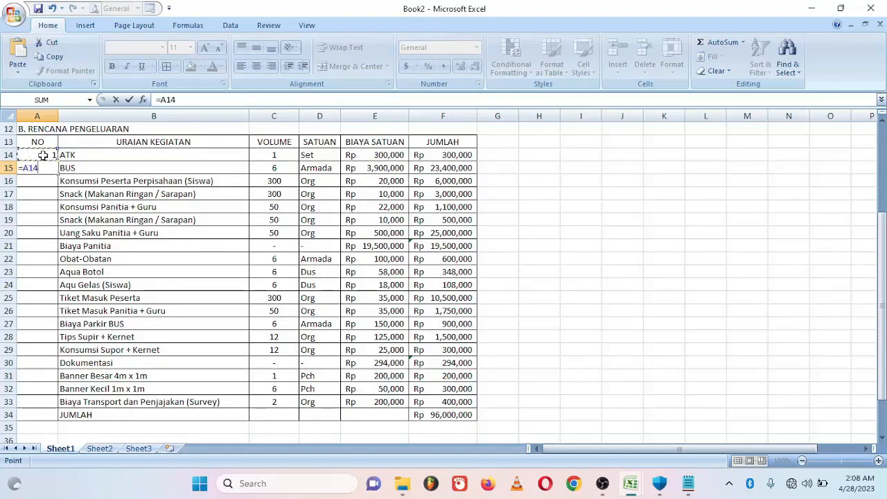
pyautogui.press('Escape')
pyautogui.write('=')
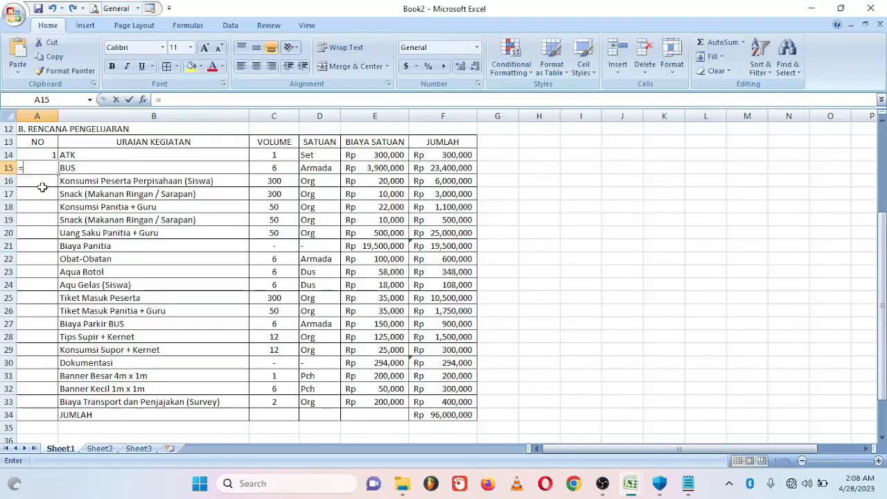
pyautogui.click(40, 154)
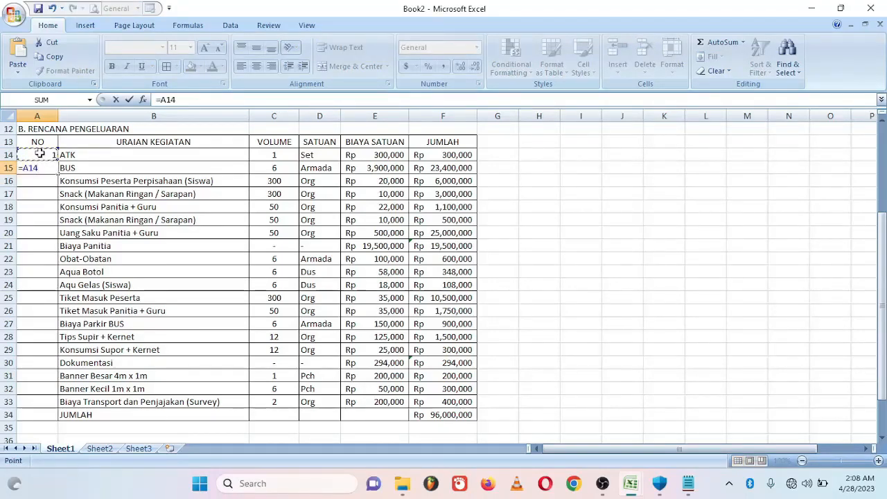
pyautogui.write('+1')
pyautogui.press('Return')
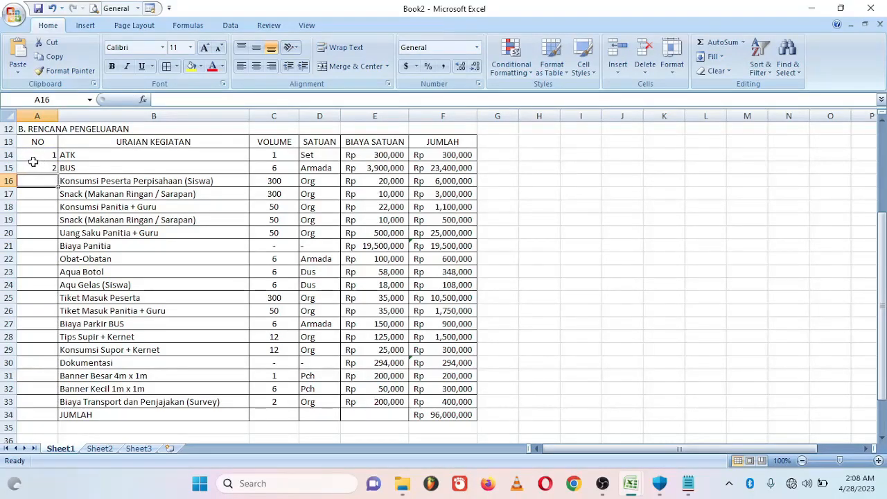
pyautogui.click(33, 164)
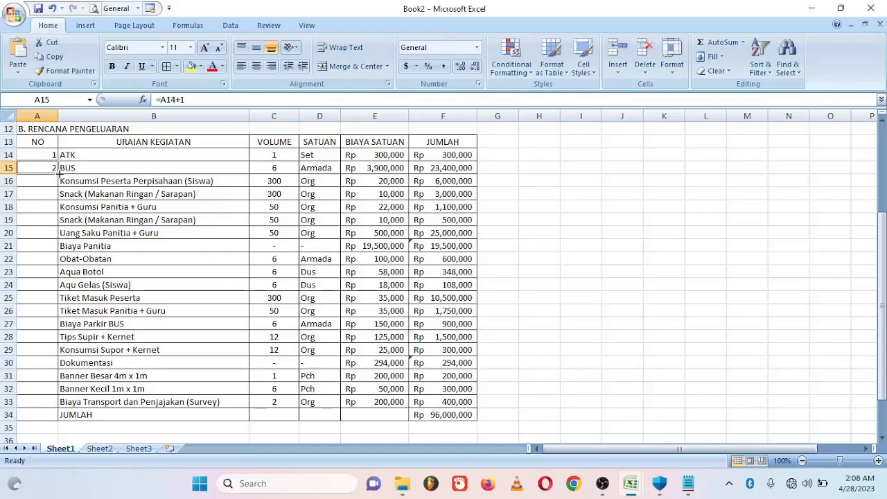
pyautogui.moveTo(58, 174); pyautogui.dragTo(69, 405)
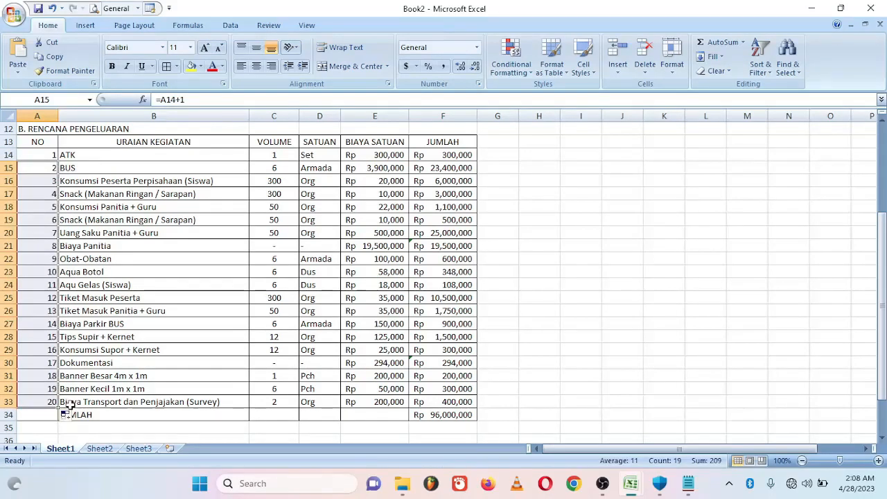
# - Centre the NO numbers 1 to 20 in A14:A33
pyautogui.moveTo(32, 155); pyautogui.dragTo(42, 402)
pyautogui.click(257, 66)
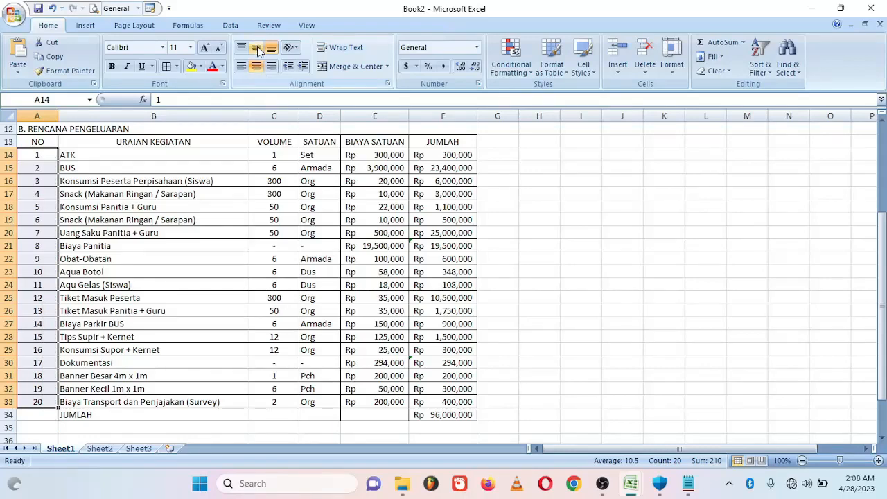
pyautogui.click(233, 391)
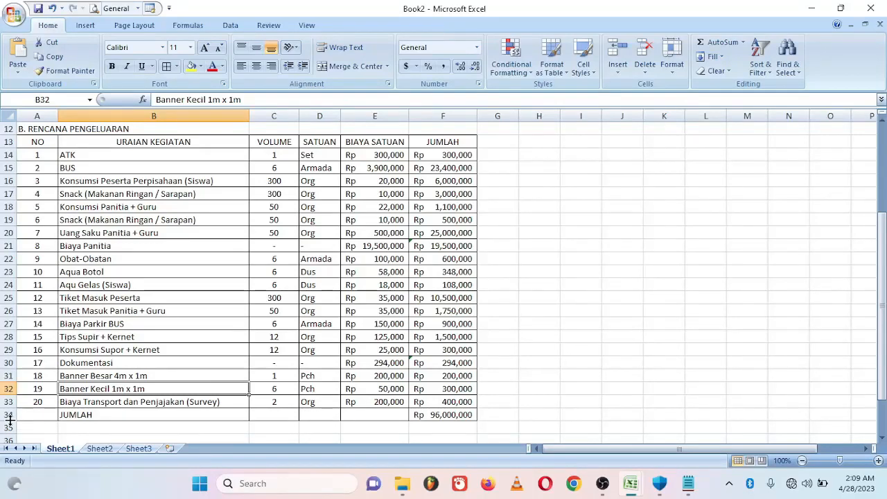
# - Make row 34 taller and merge JUMLAH across A34:B34, centred, middle-aligned and bold
pyautogui.moveTo(10, 420); pyautogui.dragTo(6, 430)
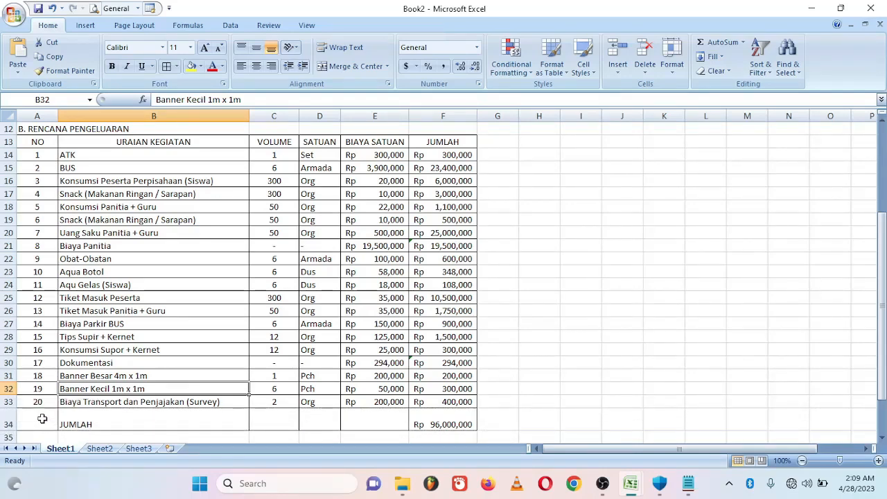
pyautogui.moveTo(42, 419); pyautogui.dragTo(222, 423)
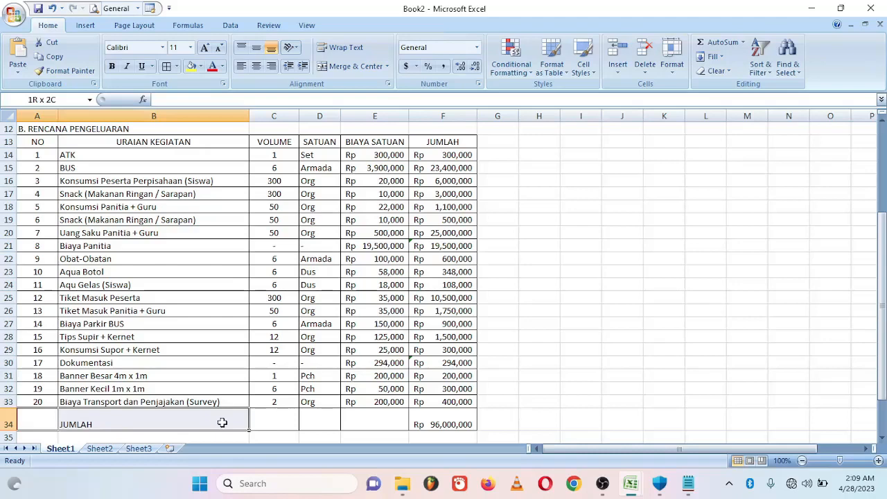
pyautogui.click(352, 69)
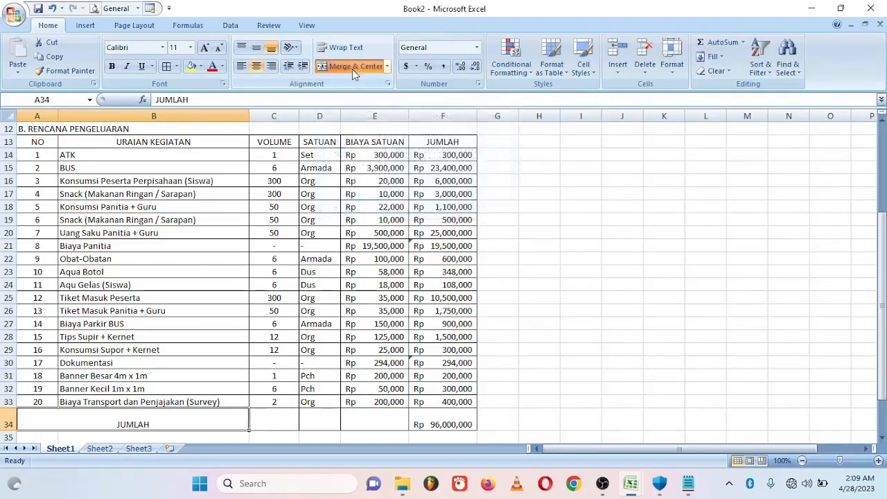
pyautogui.click(256, 50)
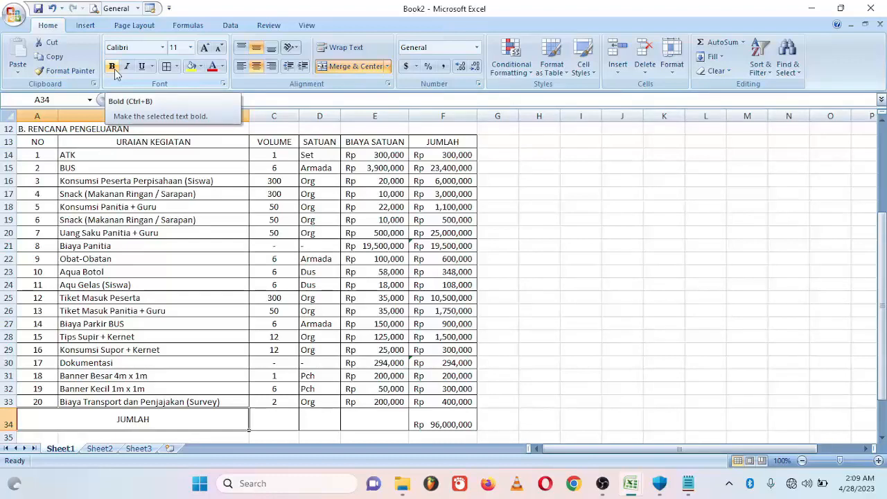
pyautogui.click(114, 69)
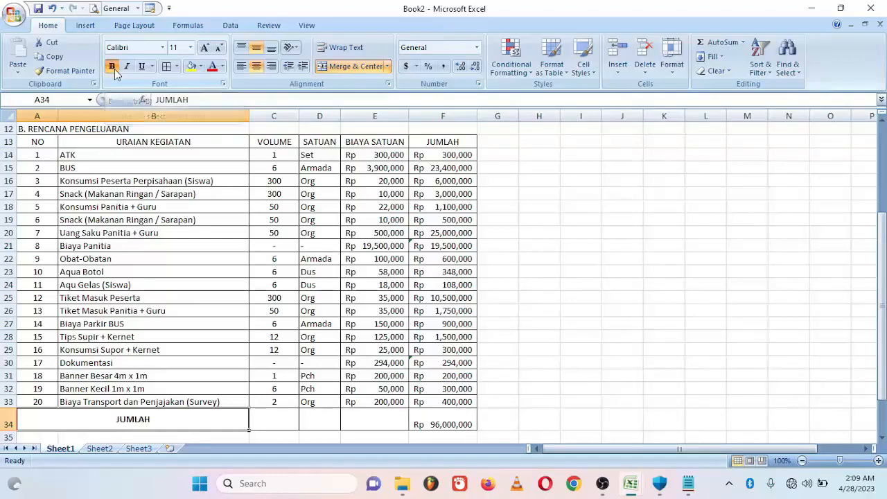
# - Make the Rp 96,000,000 total in F34 bold and vertically centred
pyautogui.click(443, 416)
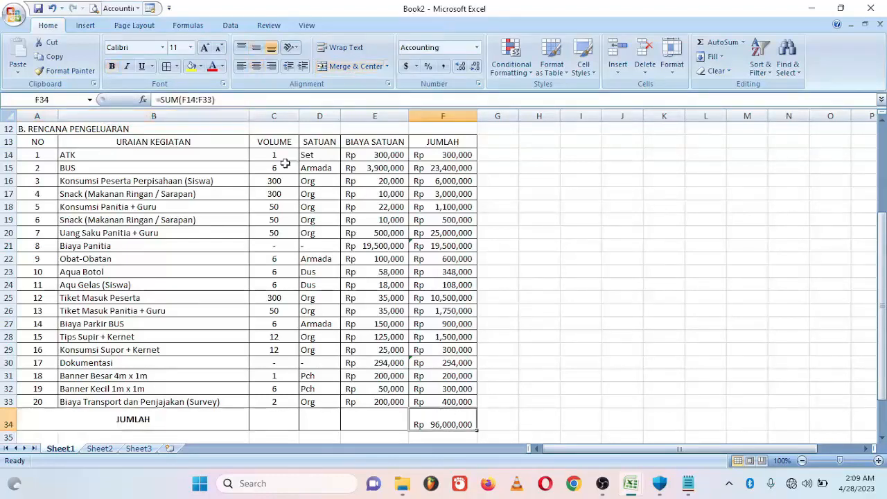
pyautogui.click(257, 50)
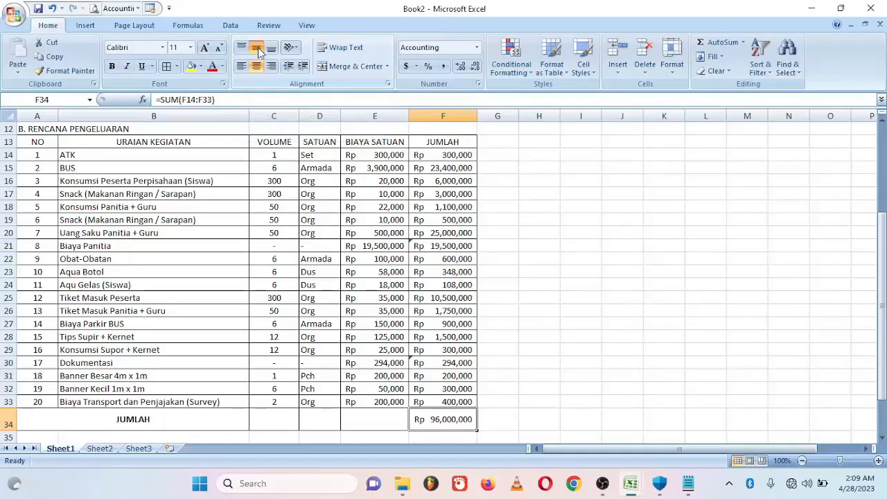
pyautogui.click(112, 69)
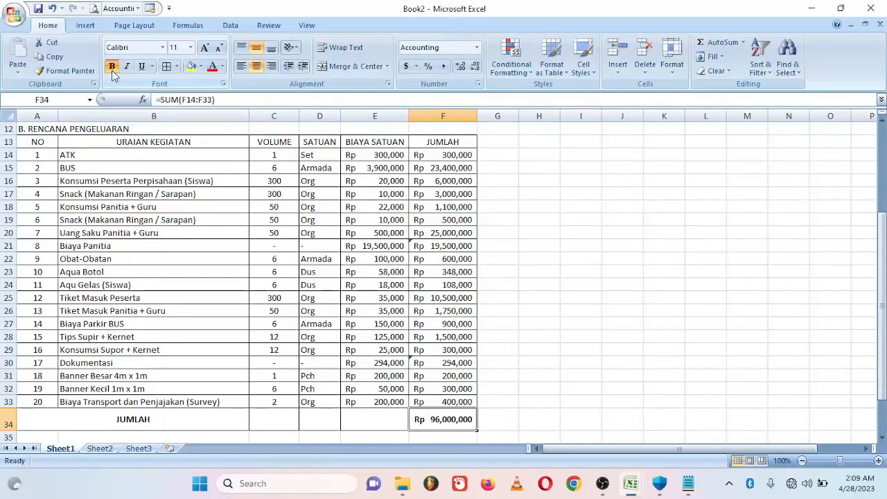
pyautogui.click(532, 309)
pyautogui.scroll(4, 32, 129)
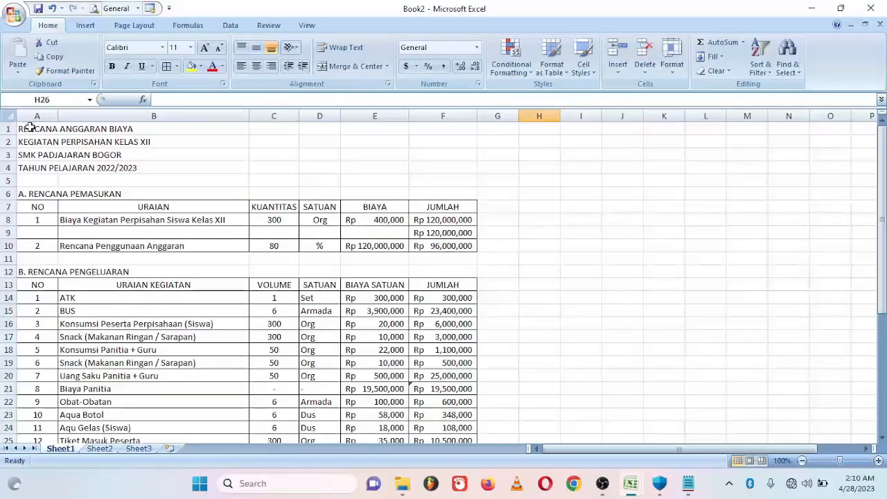
# - Merge the four title lines across columns A to F, centred horizontally and vertically
pyautogui.moveTo(31, 127); pyautogui.dragTo(470, 163)
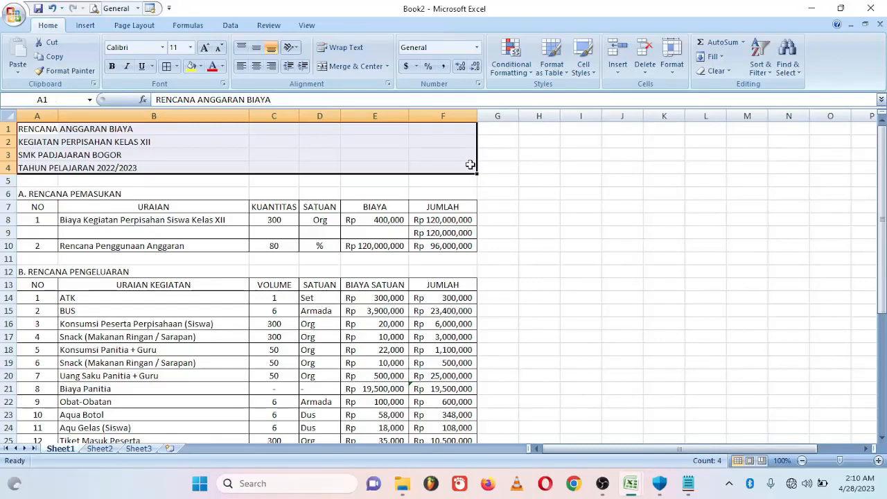
pyautogui.click(388, 67)
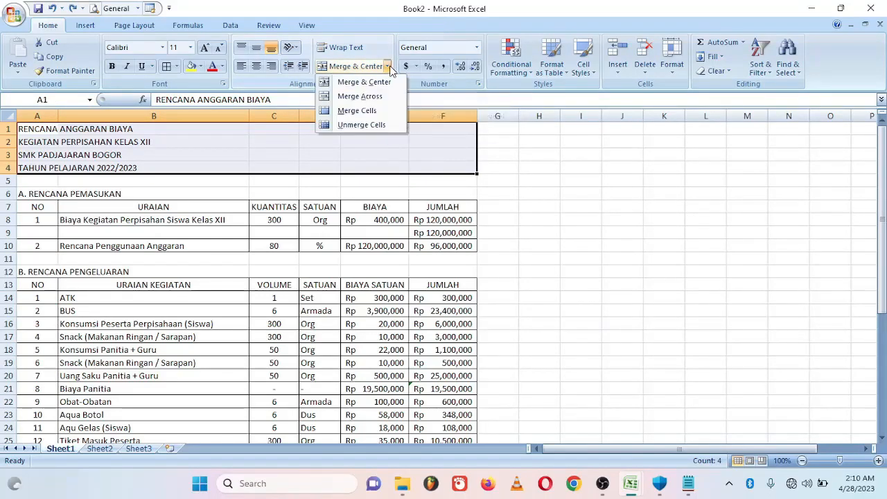
pyautogui.click(378, 97)
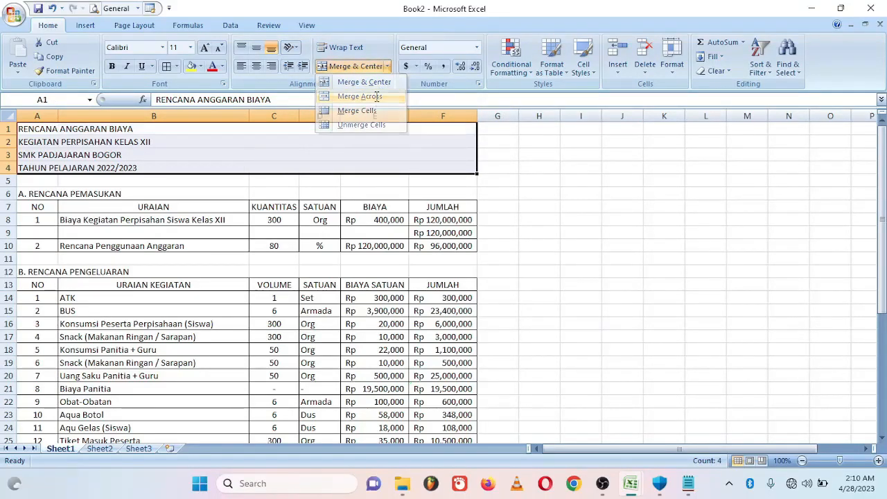
pyautogui.click(256, 66)
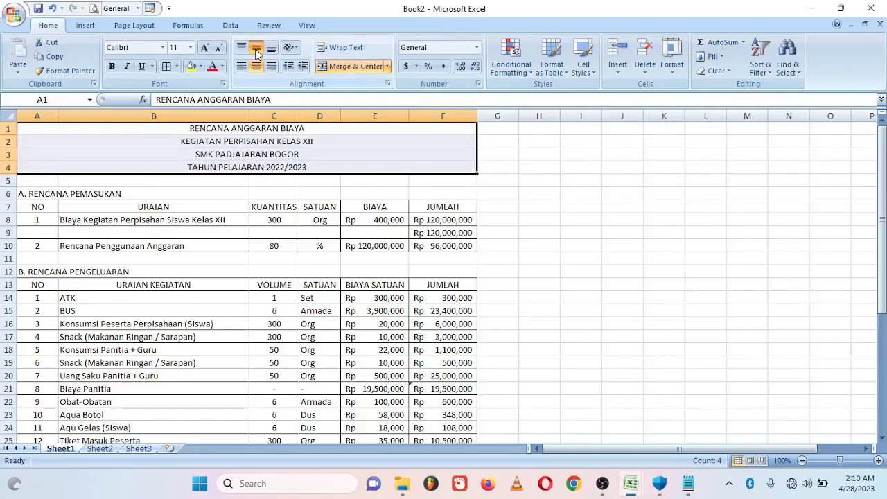
pyautogui.click(257, 50)
# - Bold the income and expense section labels and their table header rows
pyautogui.click(25, 193)
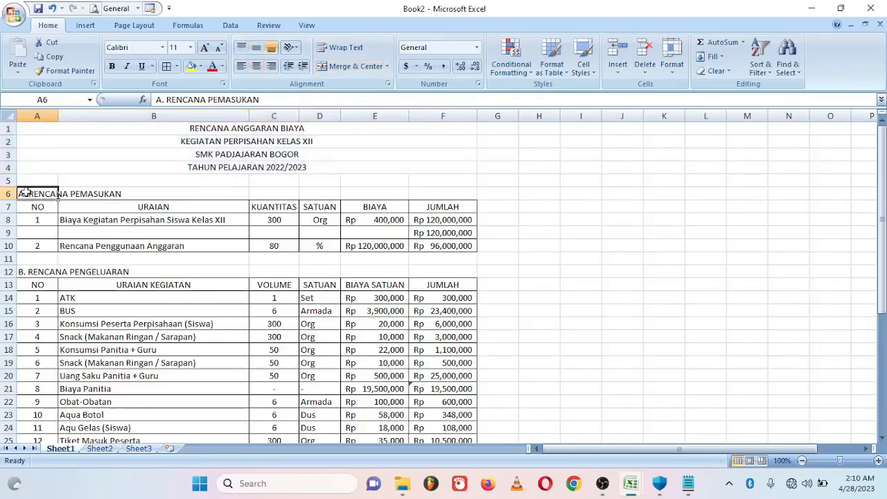
pyautogui.click(111, 67)
pyautogui.hotkey('ctrl', 'z')
pyautogui.hotkey('ctrl', 'z')
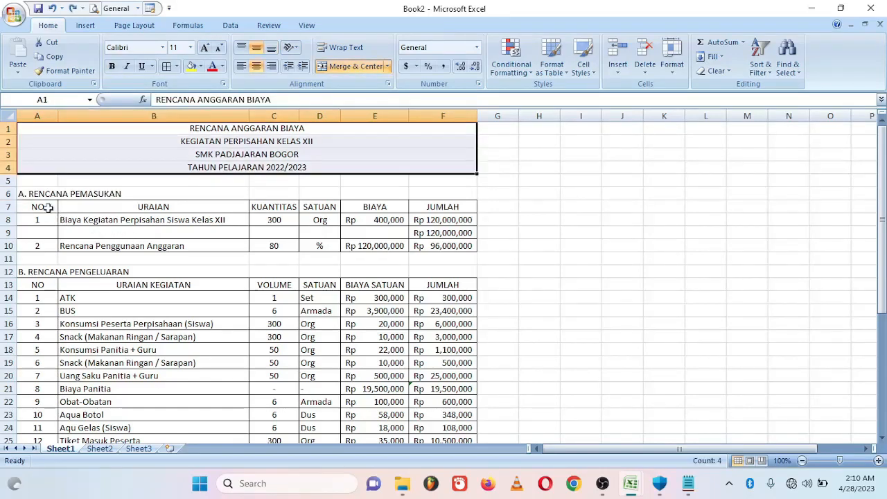
pyautogui.moveTo(28, 193); pyautogui.dragTo(451, 202)
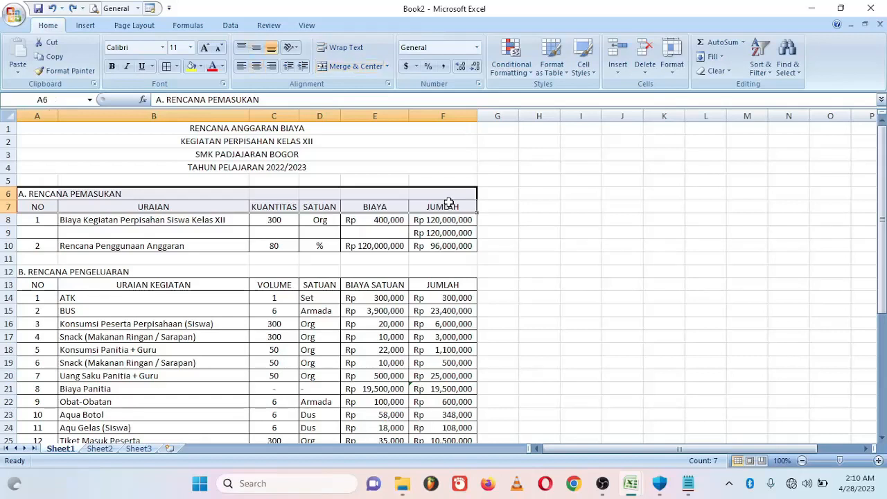
pyautogui.click(112, 67)
pyautogui.click(25, 269)
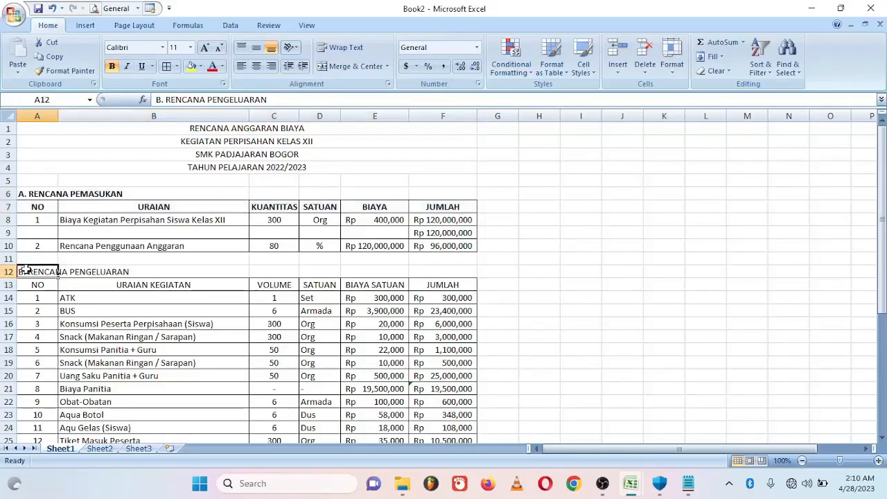
pyautogui.moveTo(25, 269); pyautogui.dragTo(423, 282)
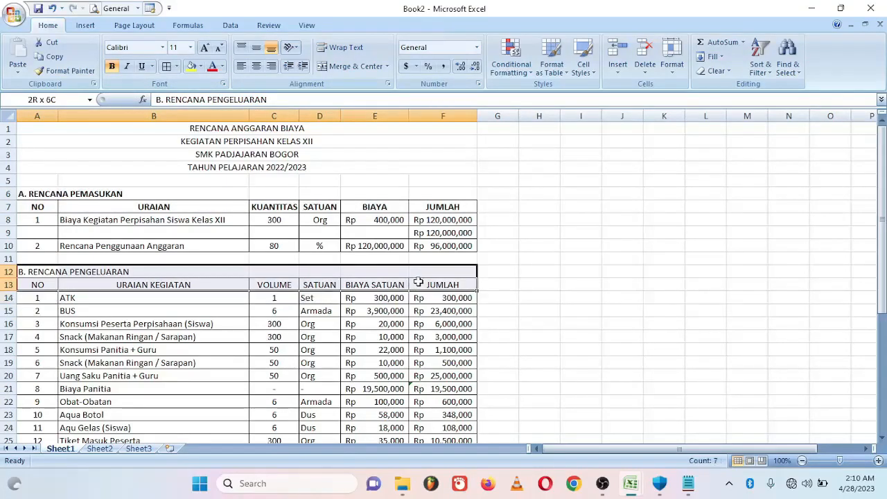
pyautogui.click(113, 67)
pyautogui.click(644, 258)
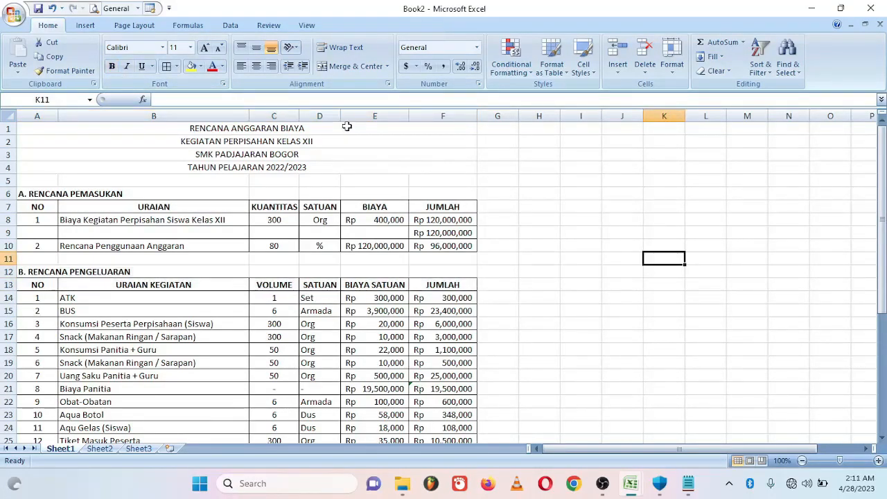
# - Make the merged title lines bold
pyautogui.moveTo(346, 127); pyautogui.dragTo(343, 165)
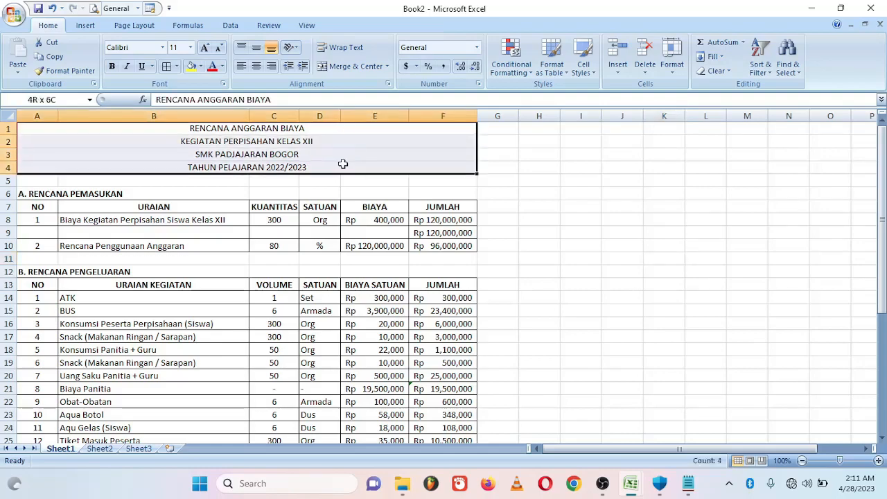
pyautogui.click(113, 66)
pyautogui.click(621, 272)
pyautogui.scroll(-5, 359, 408)
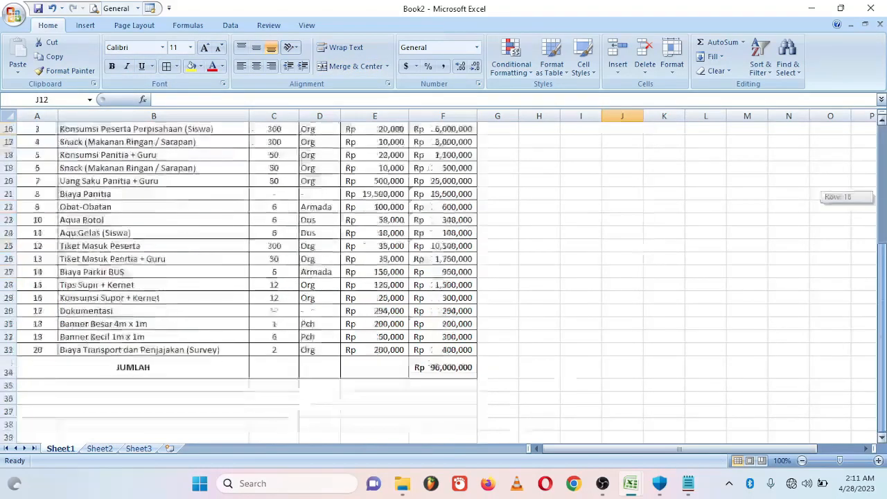
# - Enter 'Bogor, Mei 2023' in E37, Sekretaris below it, and a dotted signature line in E42
pyautogui.click(359, 409)
pyautogui.write('Bogor')
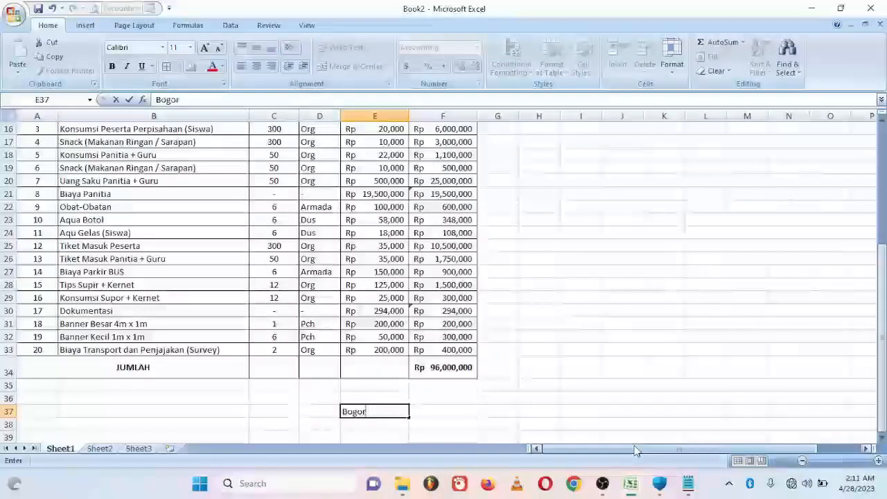
pyautogui.write(', Mei 2023')
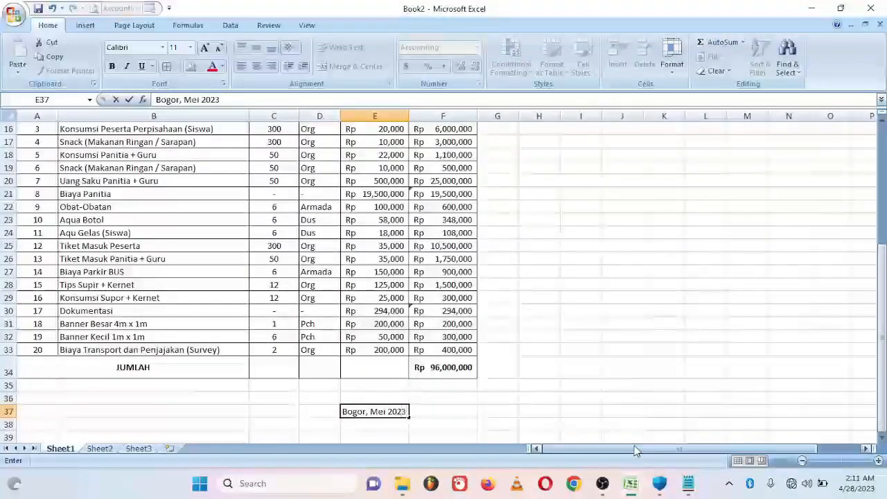
pyautogui.press('Return')
pyautogui.write('Sekretaris')
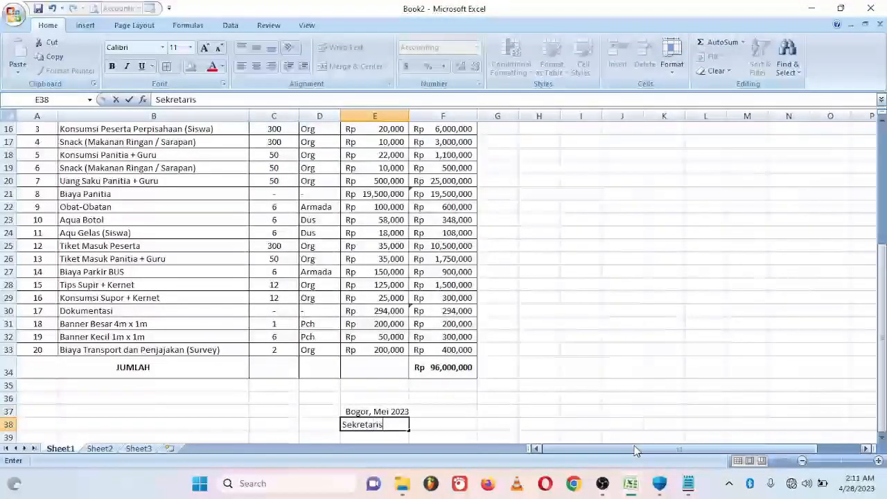
pyautogui.press('Return')
pyautogui.press('Return')
pyautogui.press('Return')
pyautogui.press('Return')
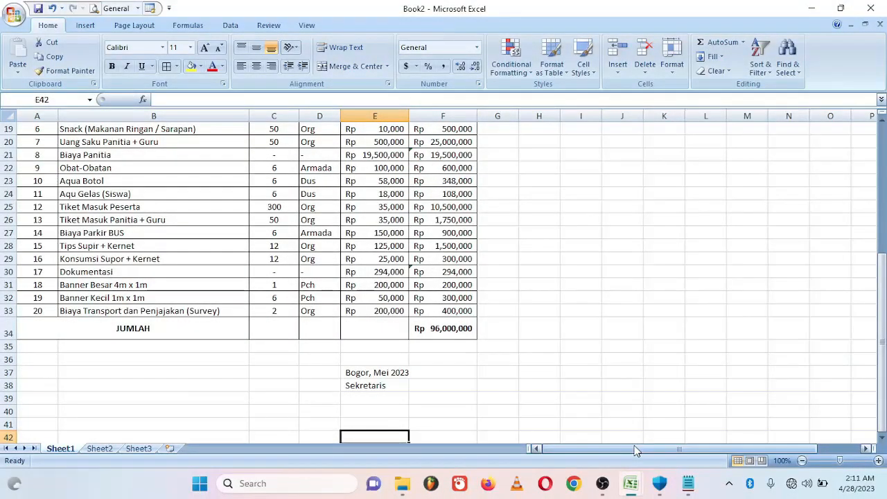
pyautogui.write('.')
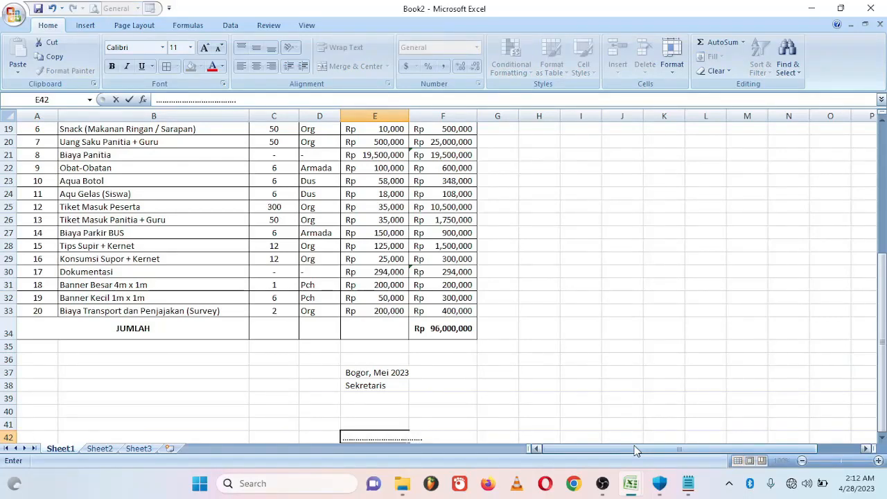
# - Add the Ketua label in B38 with a dotted signature line in B42
pyautogui.click(143, 384)
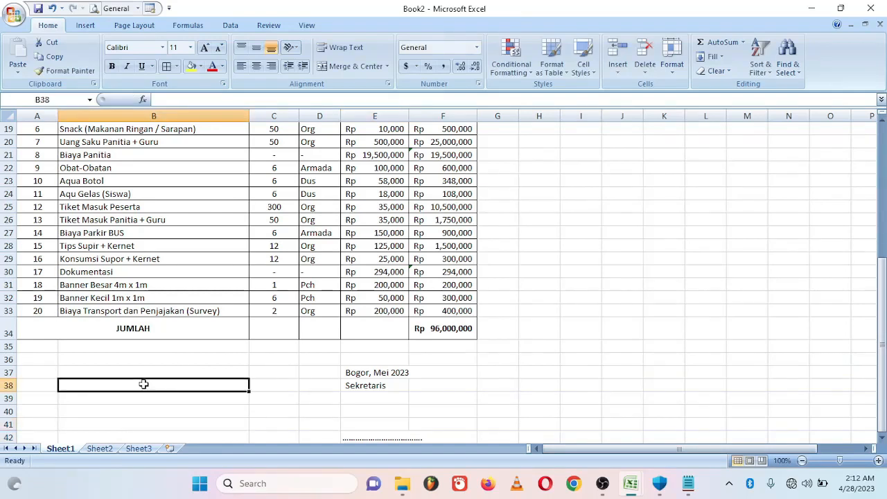
pyautogui.write('Ketua')
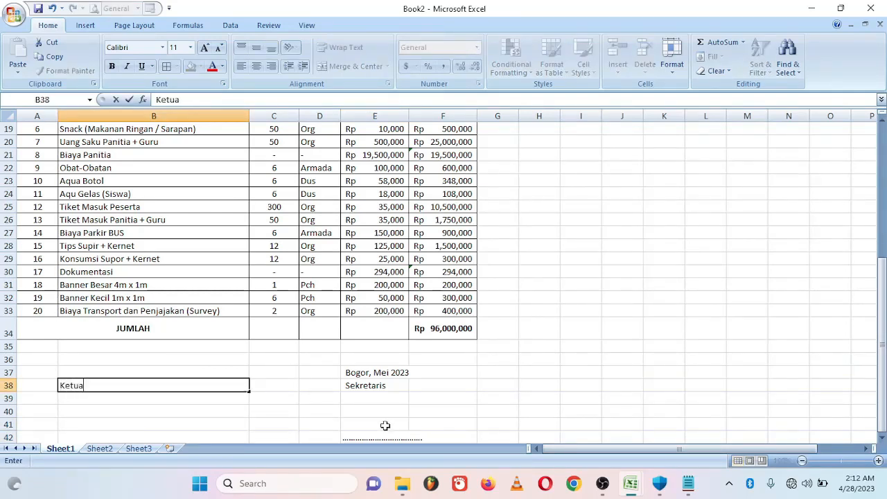
pyautogui.press('Return')
pyautogui.press('Return')
pyautogui.press('Return')
pyautogui.press('Return')
pyautogui.write('...')
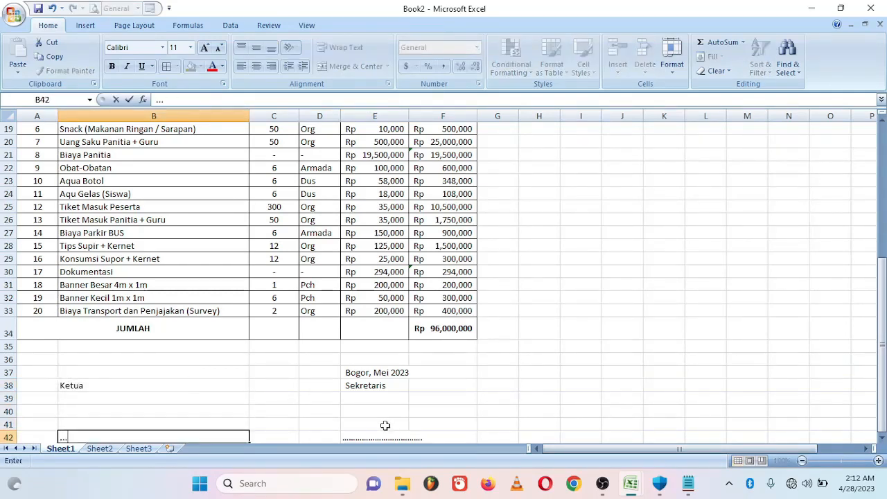
pyautogui.click(883, 437)
pyautogui.scroll(-4, 882, 438)
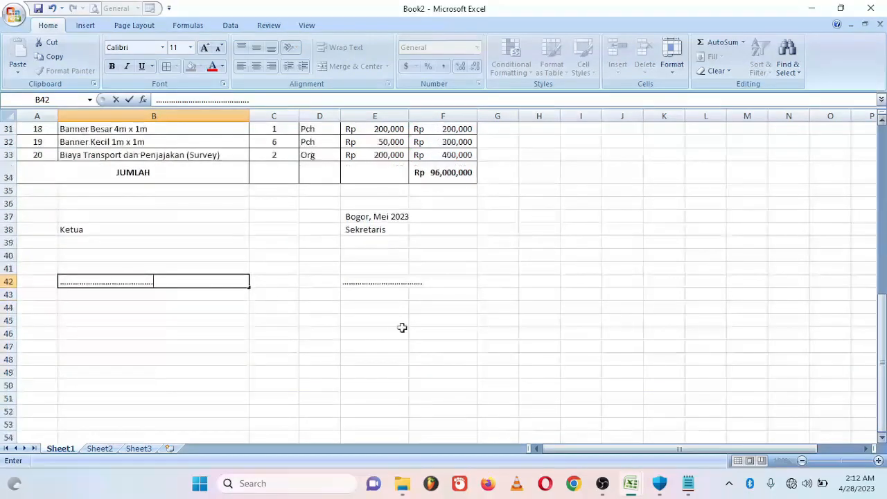
pyautogui.click(267, 295)
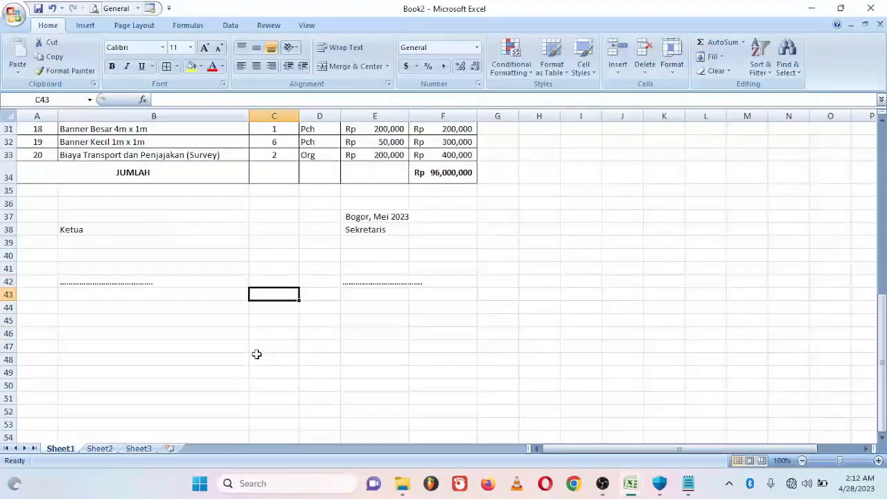
# - Enter Kepala Sekolah in C44 with a dotted line in C49, and centre that block
pyautogui.press('Down')
pyautogui.write('Kepala Sekolah')
pyautogui.press('Down')
pyautogui.press('Down')
pyautogui.press('Down')
pyautogui.press('Down')
pyautogui.press('Down')
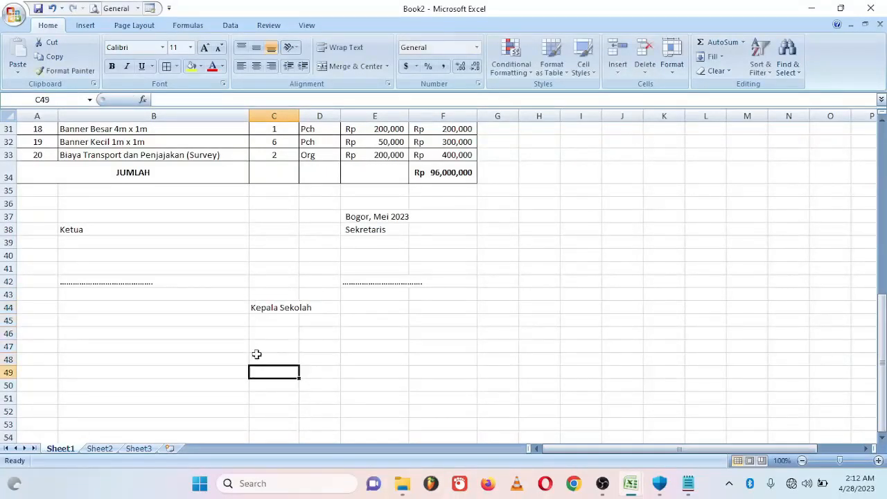
pyautogui.write('.')
pyautogui.moveTo(262, 312); pyautogui.dragTo(266, 373)
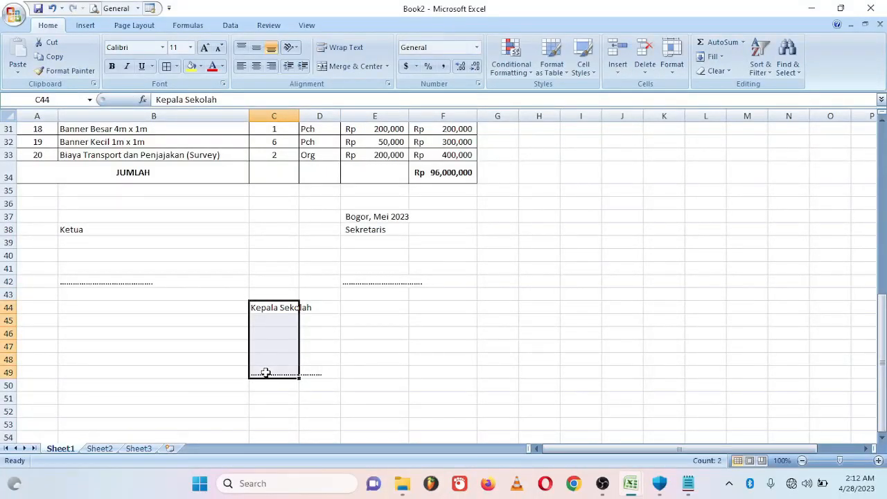
pyautogui.click(255, 66)
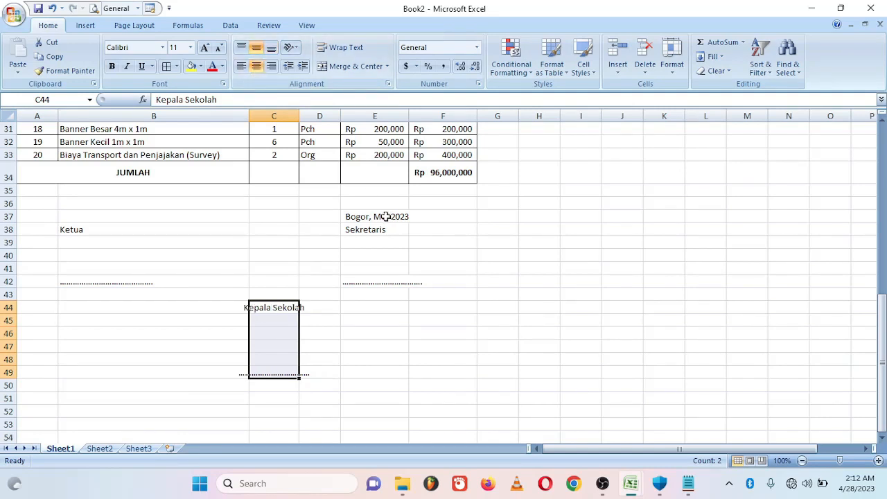
# - Centre the Sekretaris block E37:E42 and Ketua block B38:B42 horizontally and vertically
pyautogui.moveTo(387, 216); pyautogui.dragTo(387, 282)
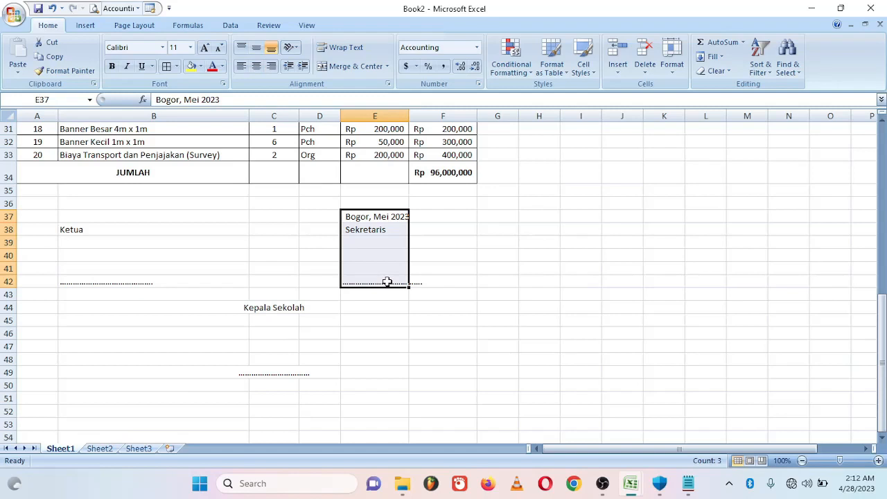
pyautogui.click(255, 66)
pyautogui.click(257, 47)
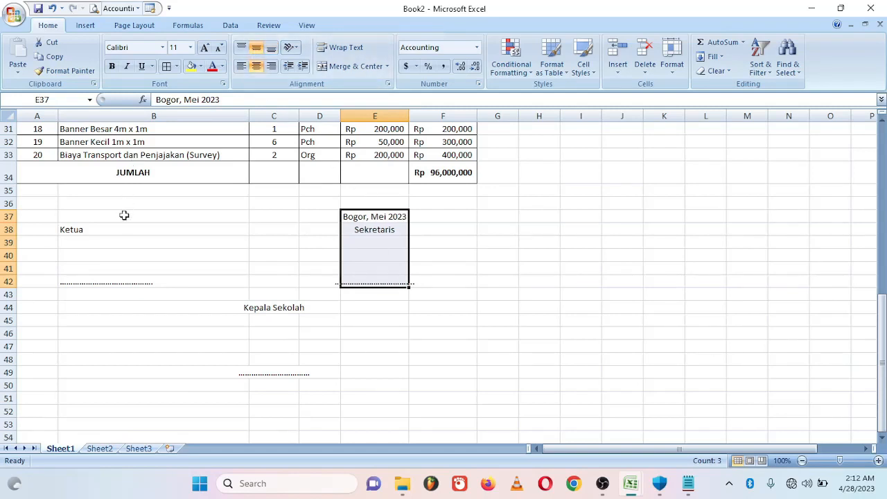
pyautogui.moveTo(123, 226); pyautogui.dragTo(123, 279)
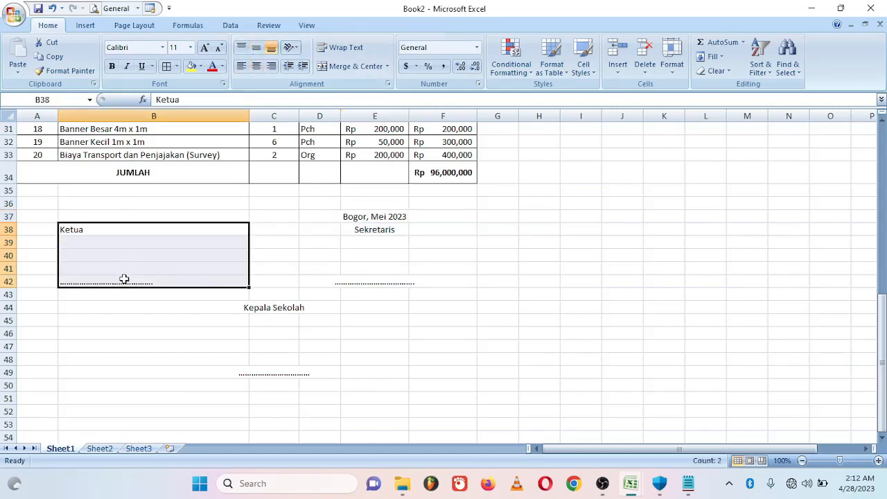
pyautogui.click(256, 66)
pyautogui.click(256, 47)
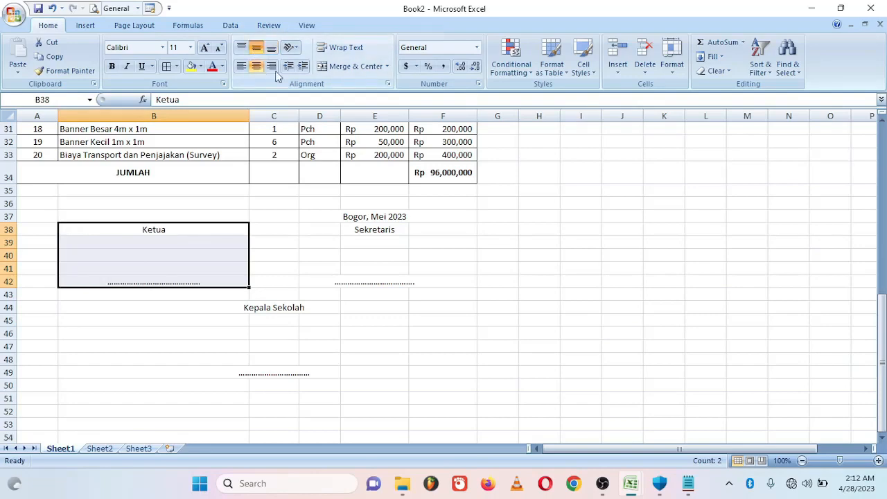
pyautogui.click(510, 331)
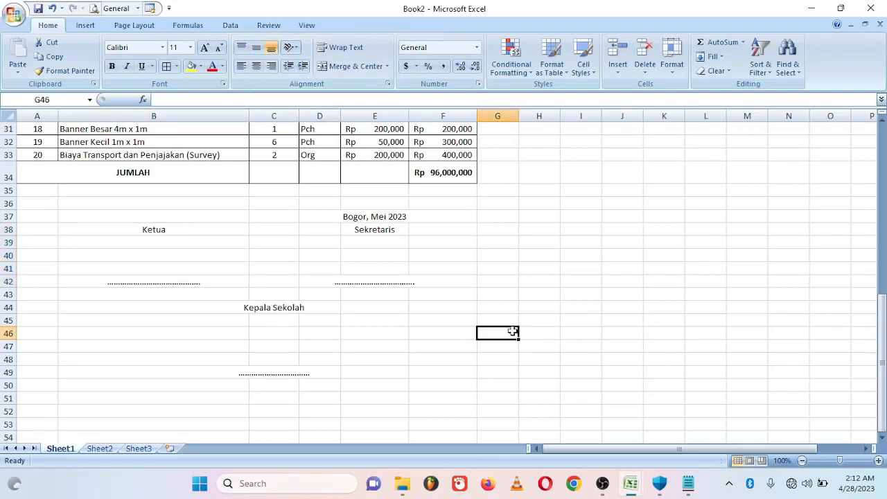
pyautogui.moveTo(882, 360); pyautogui.dragTo(862, 151)
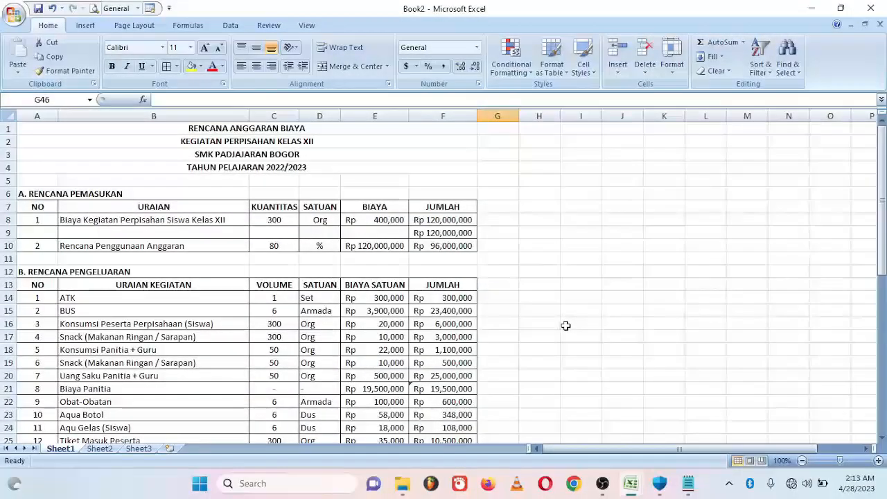
# - Turn off Gridlines in the View tab for the whole RAB sheet and review the finished tables
pyautogui.click(13, 117)
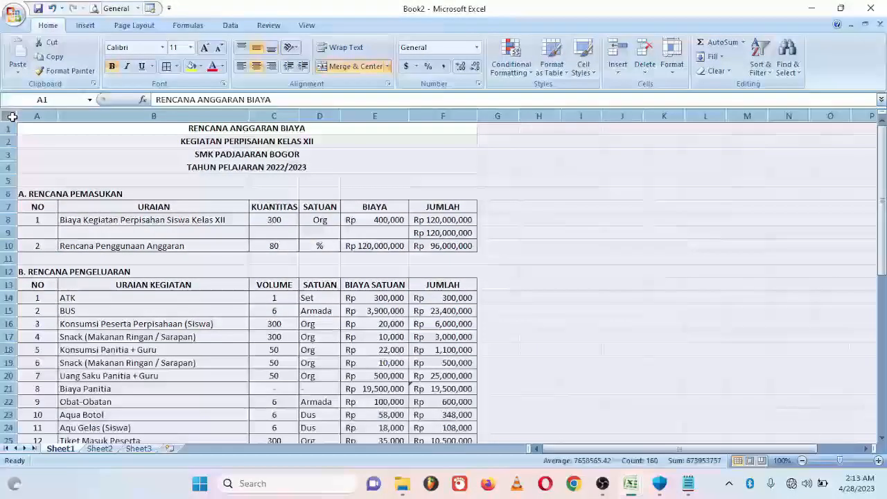
pyautogui.click(307, 26)
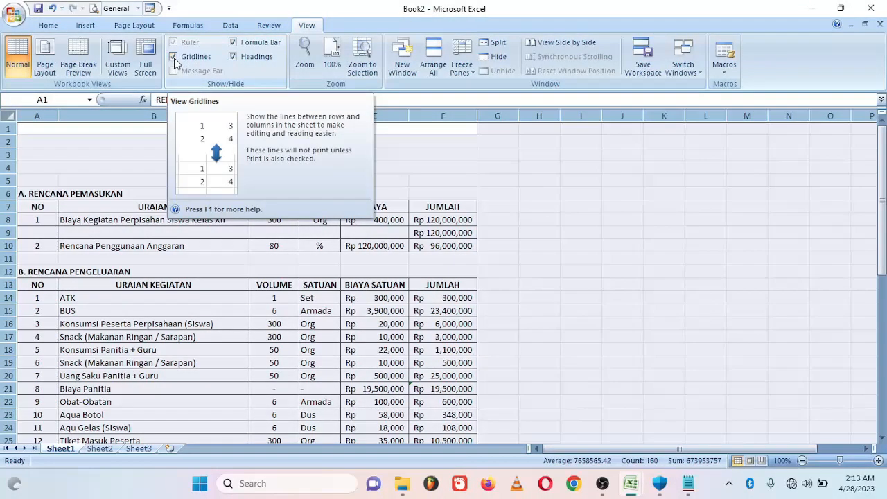
pyautogui.click(174, 58)
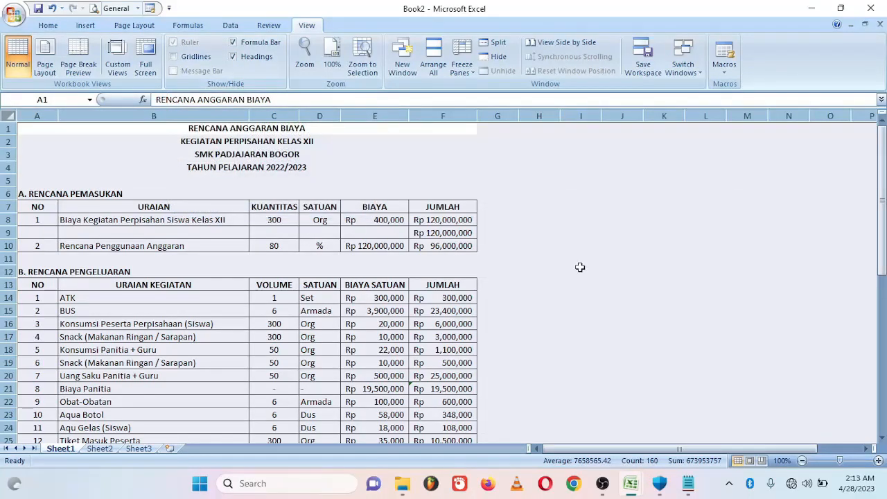
pyautogui.click(581, 269)
pyautogui.moveTo(883, 195); pyautogui.dragTo(884, 205)
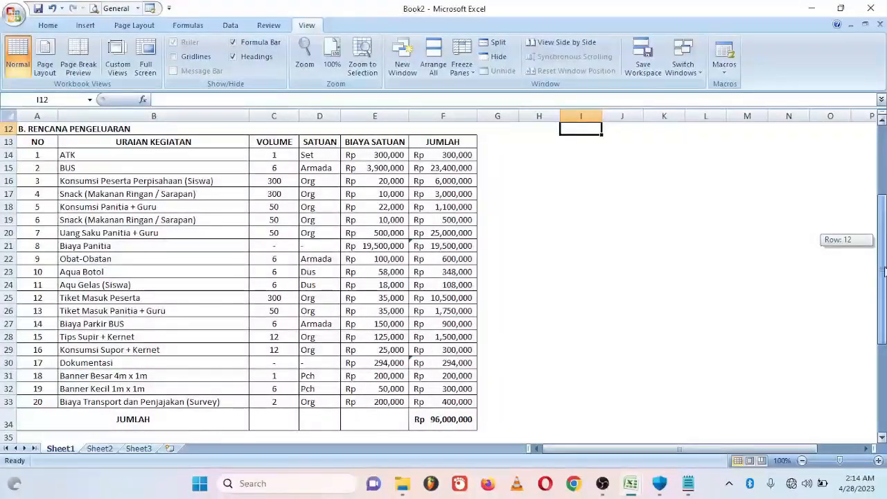
pyautogui.moveTo(884, 206); pyautogui.dragTo(884, 195)
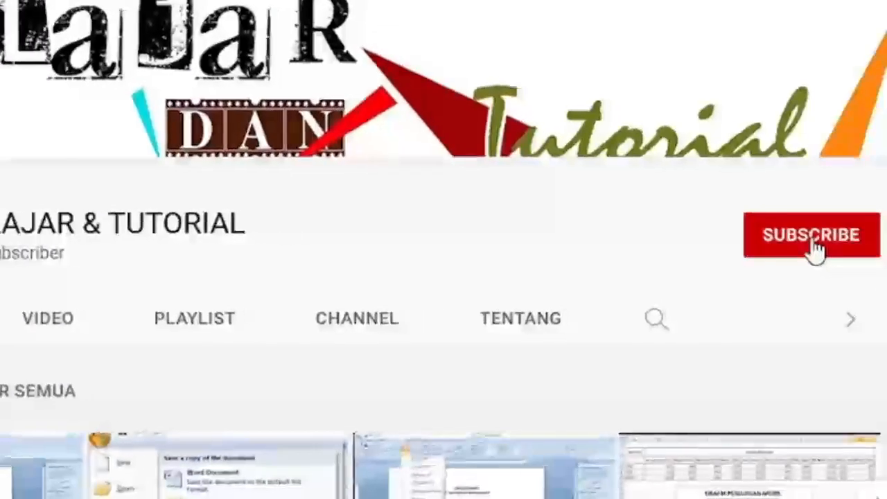
pyautogui.click(818, 243)
pyautogui.click(859, 239)
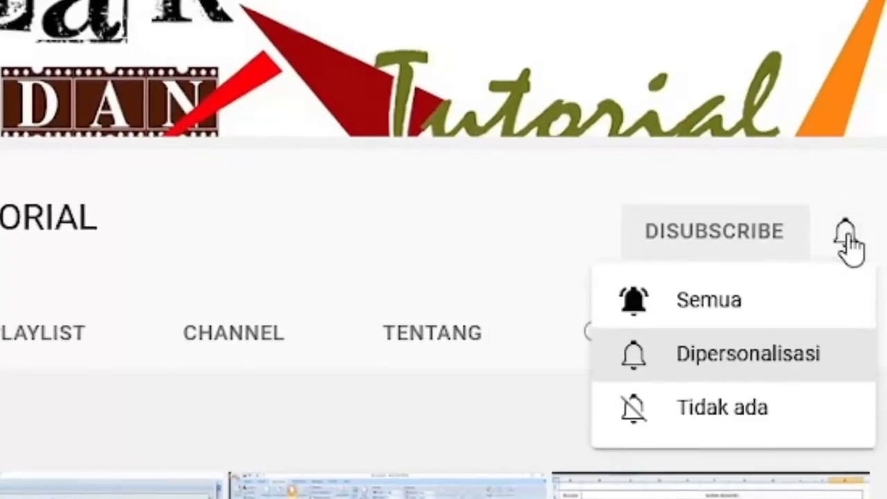
pyautogui.click(702, 303)
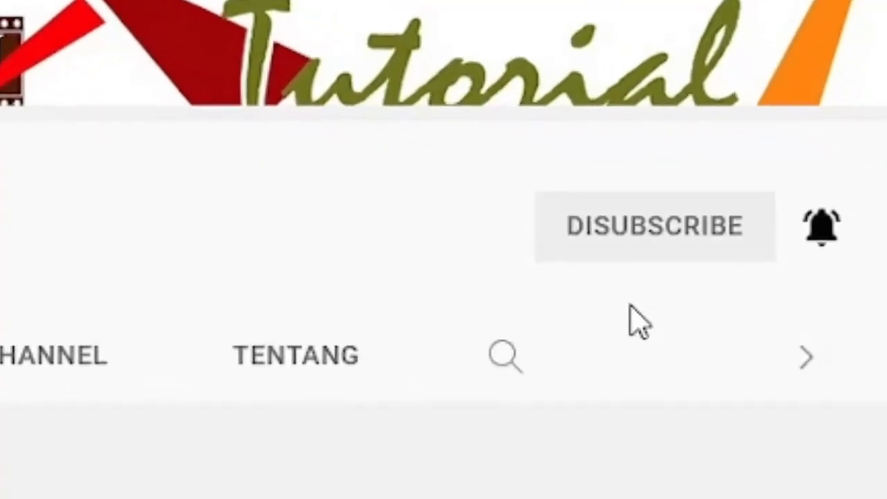